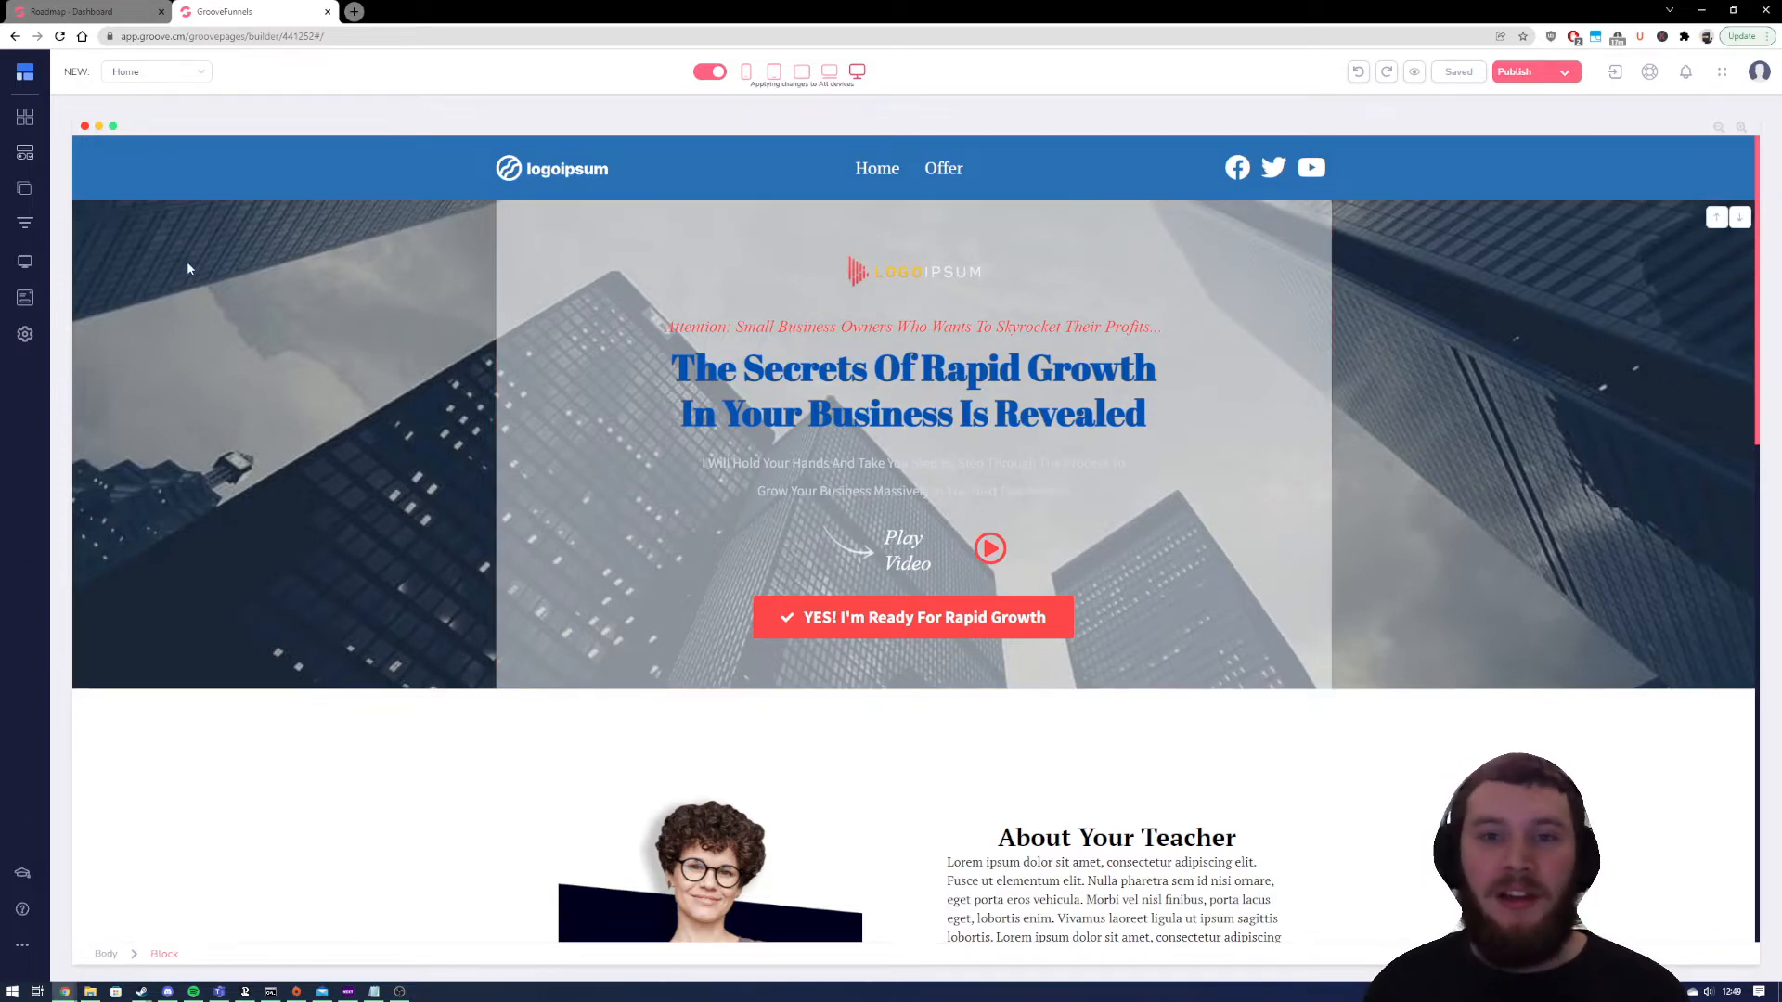
Check the December 21st 2021 GroovePages update notes on the roadmap page and return to the page builder
{"action": "left_click", "coordinate": [81, 9]}
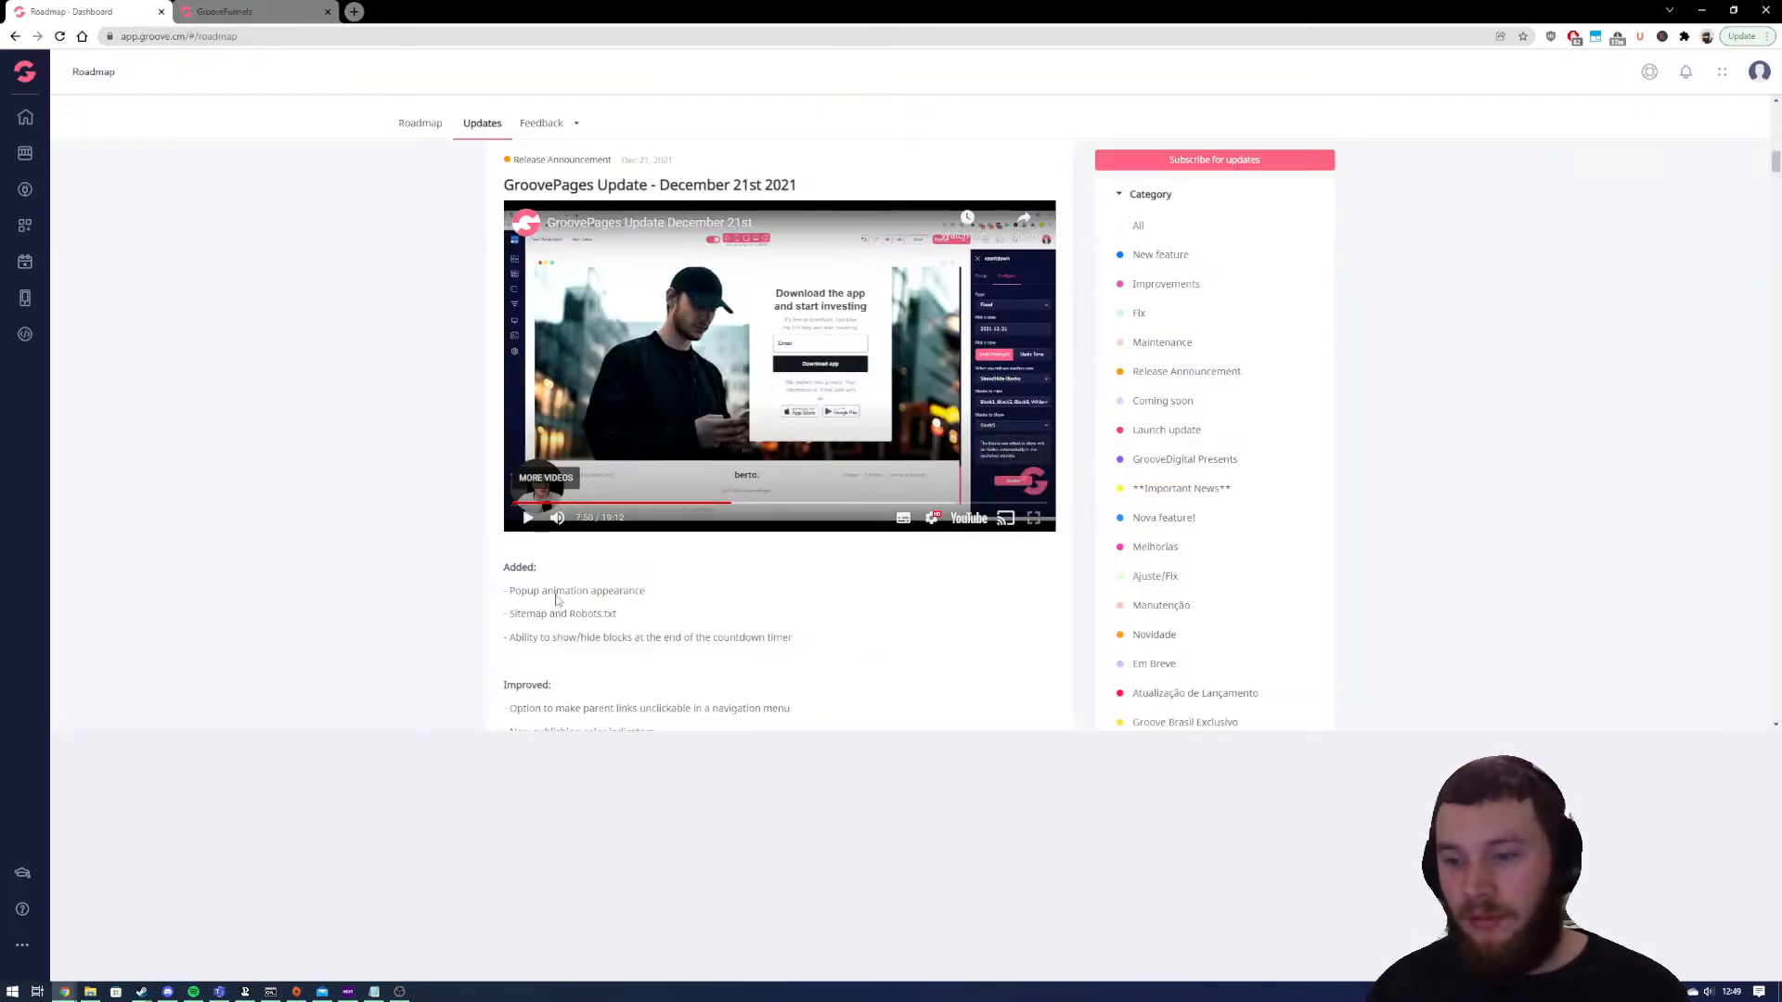
{"action": "left_click", "coordinate": [233, 9]}
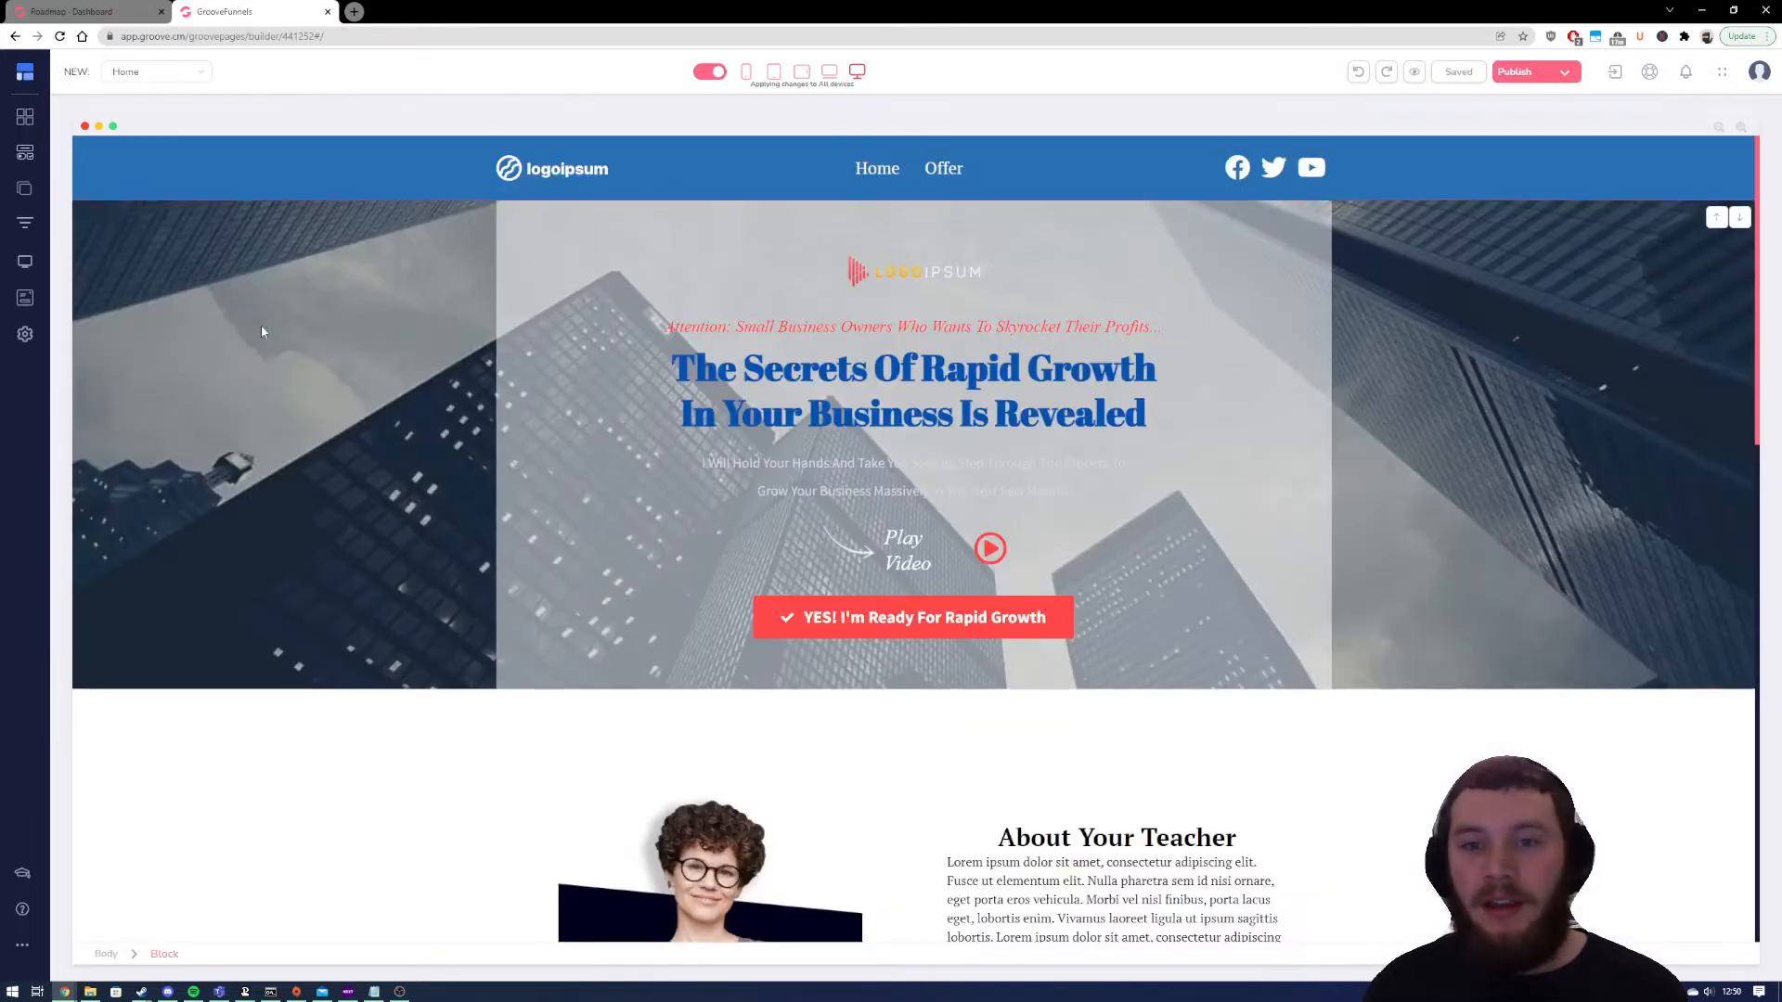
Open the settings of Popup 1 and review the available appearing animations
{"action": "left_click", "coordinate": [20, 299]}
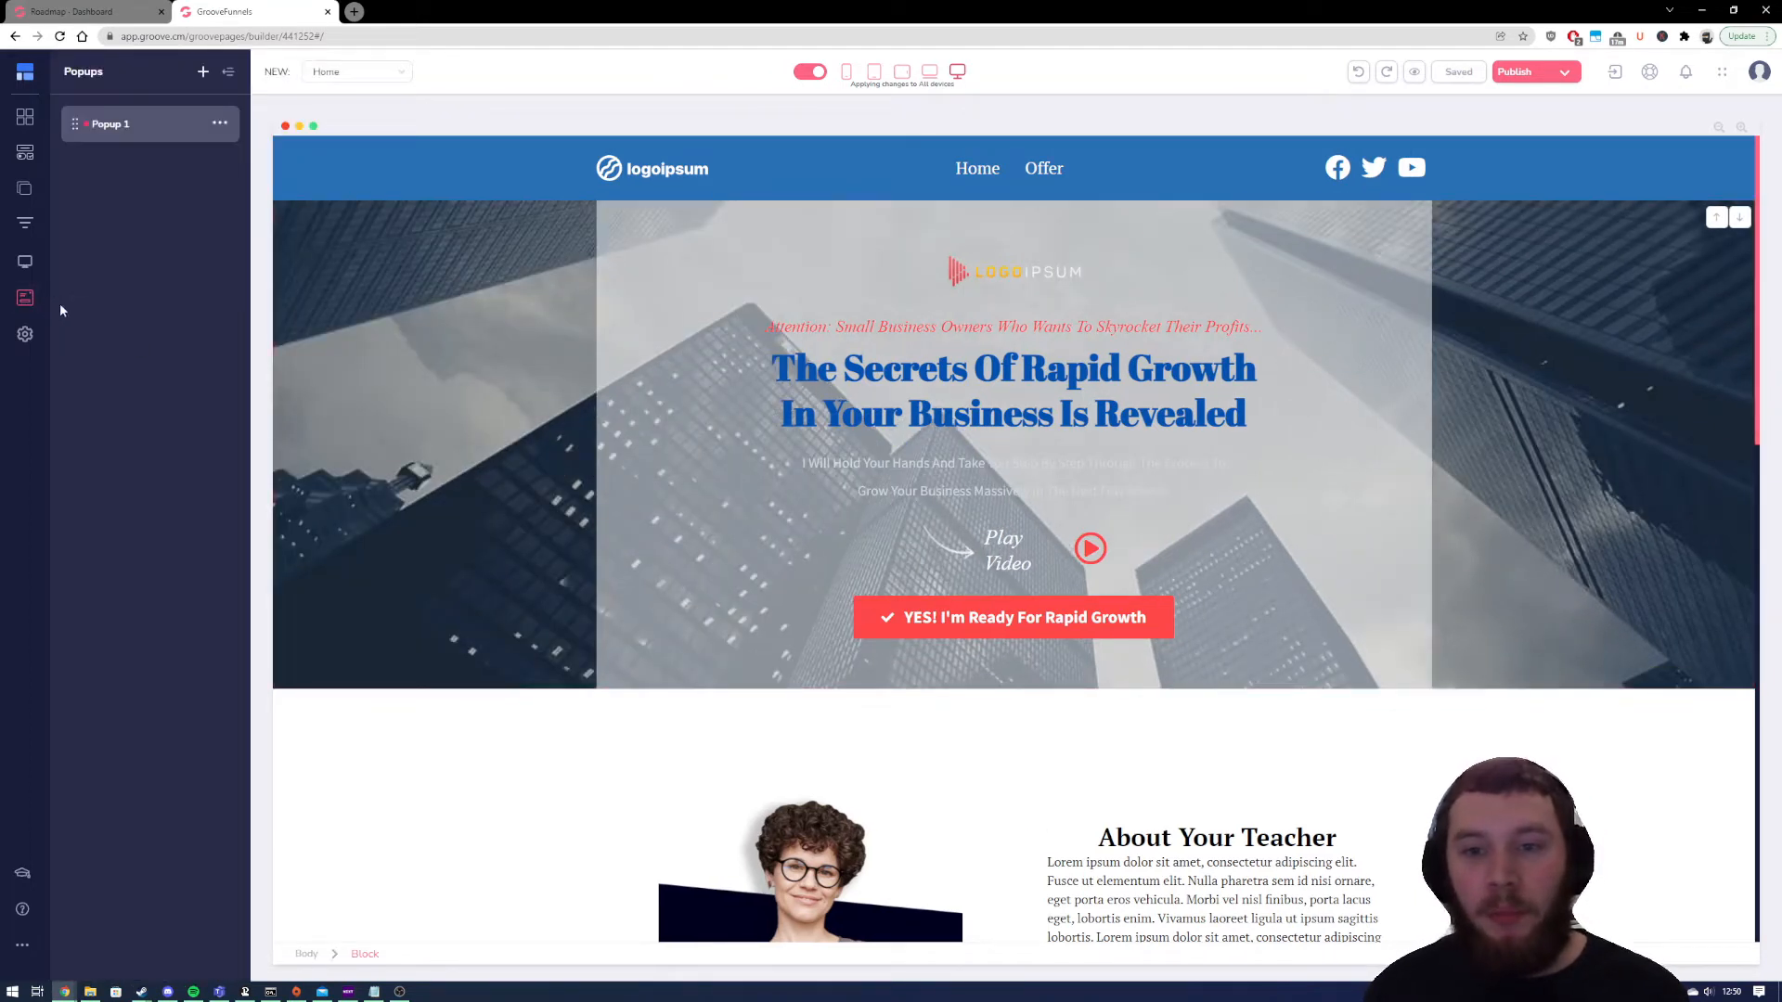
{"action": "left_click", "coordinate": [219, 124]}
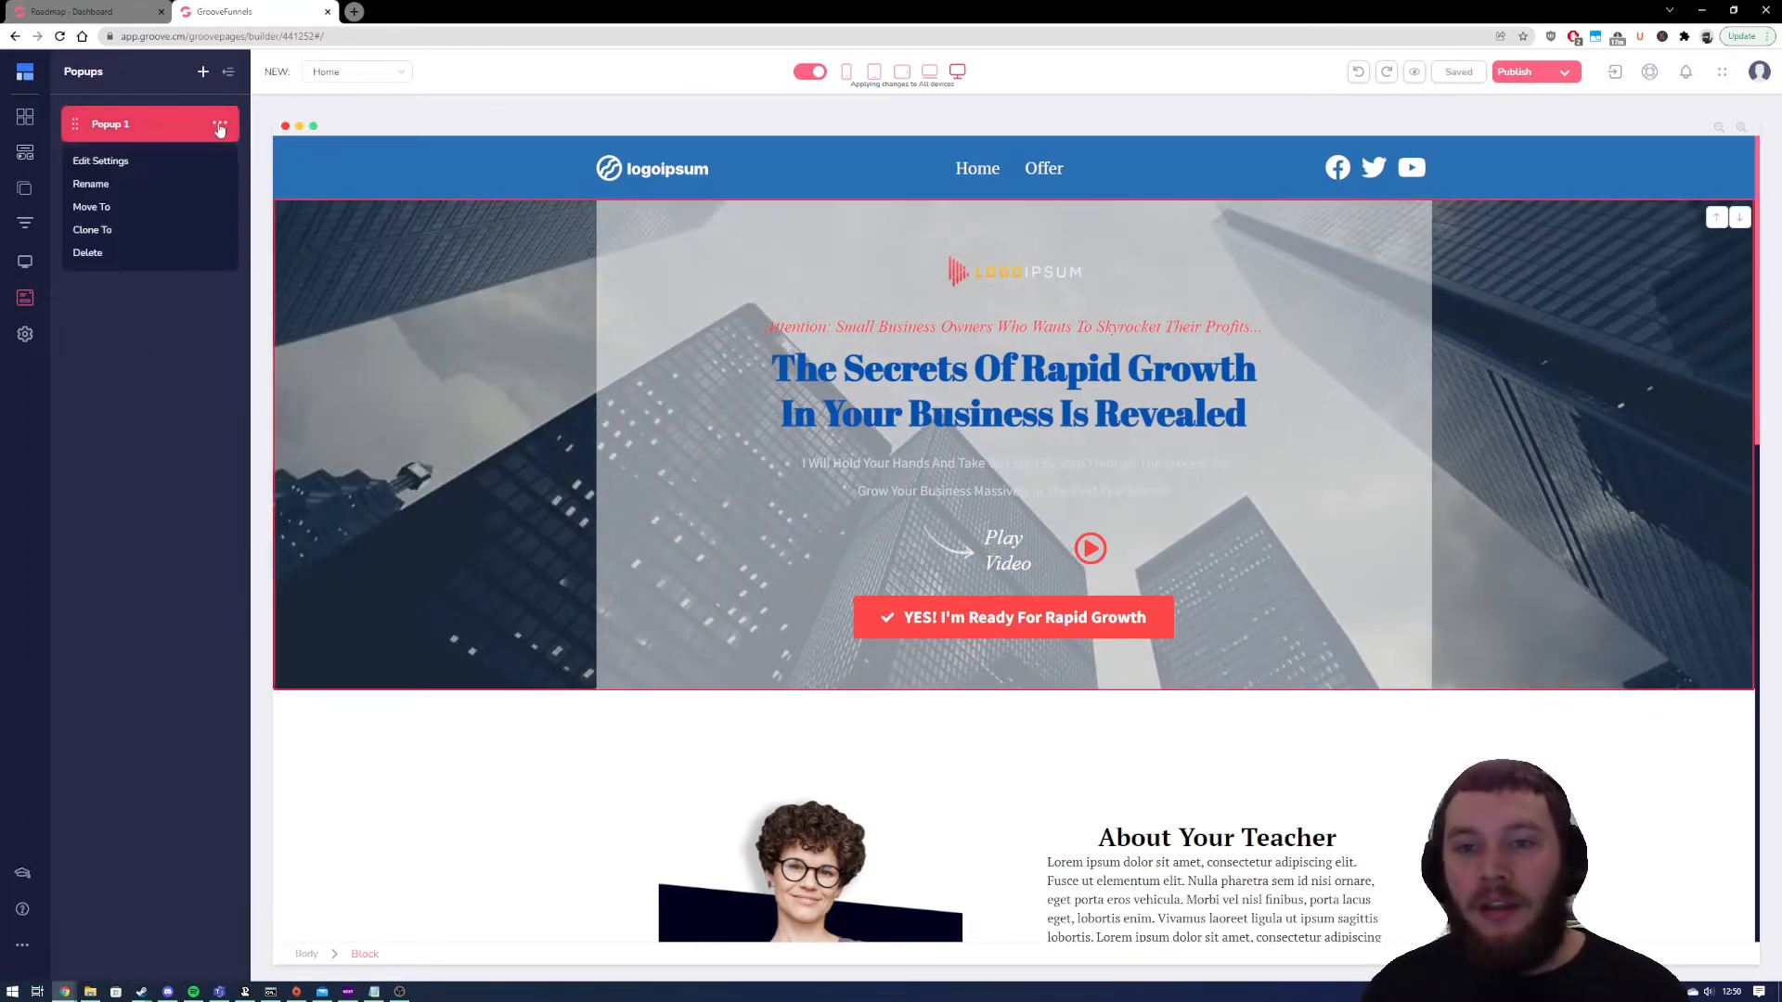
{"action": "left_click", "coordinate": [100, 162]}
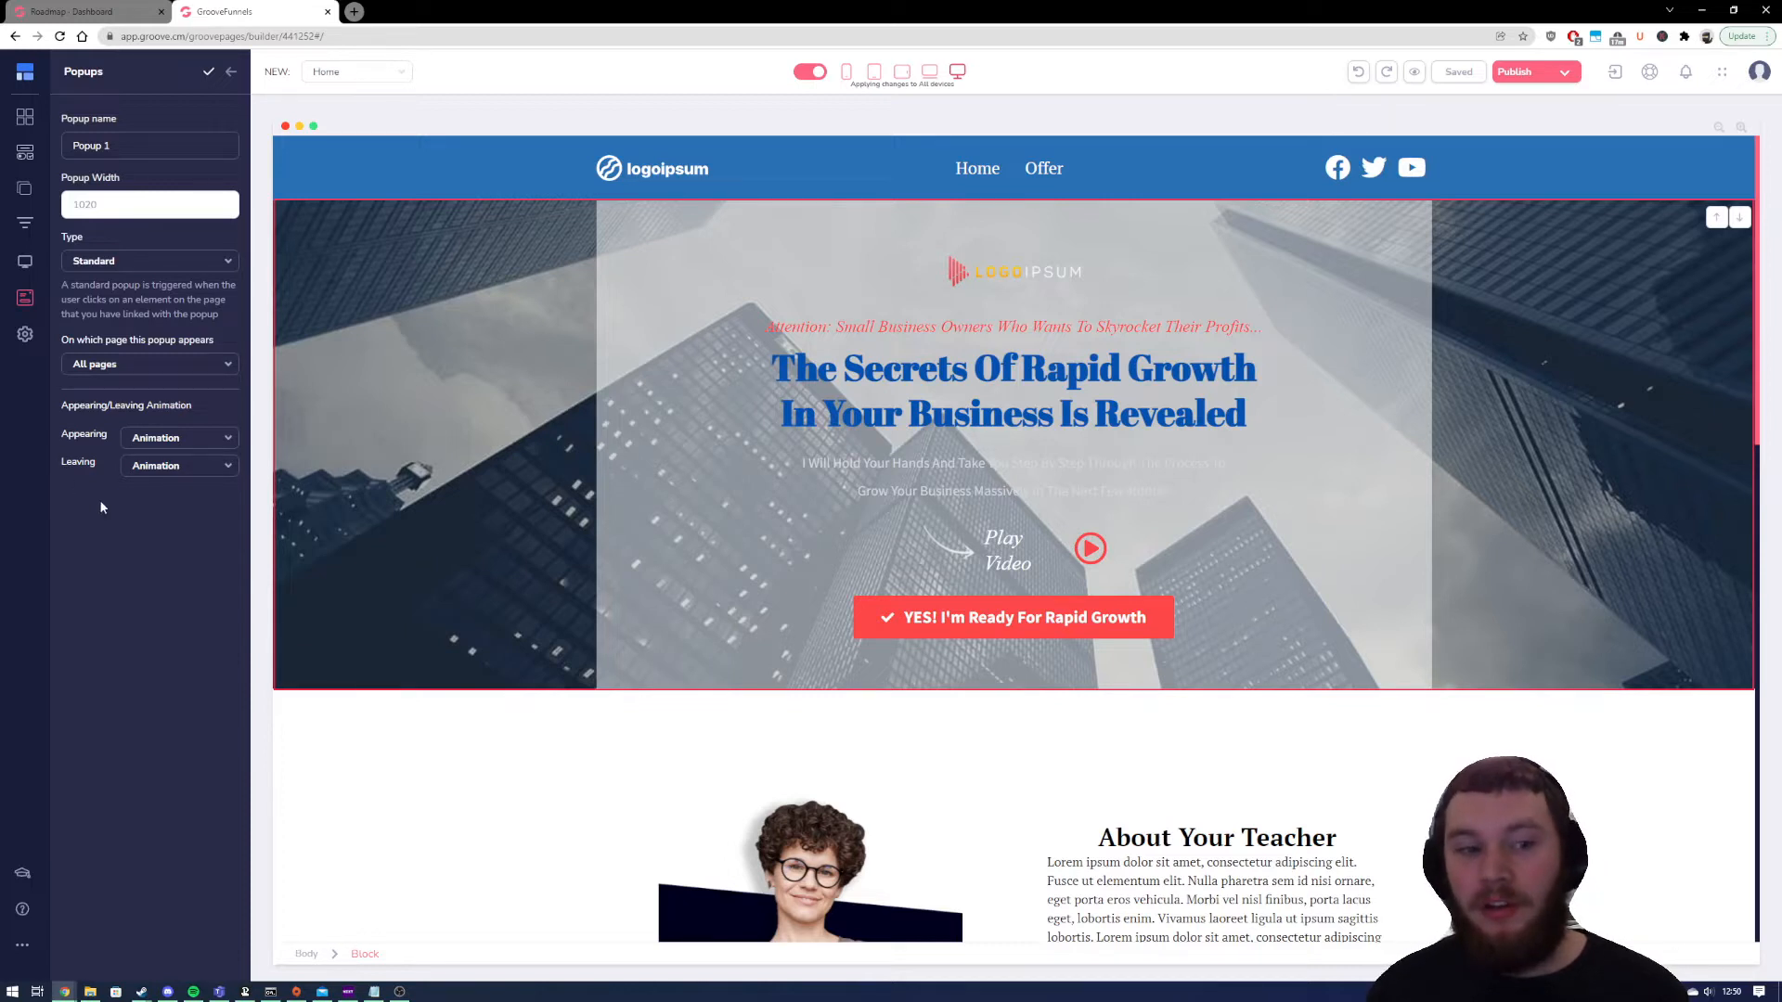
{"action": "left_click", "coordinate": [224, 440]}
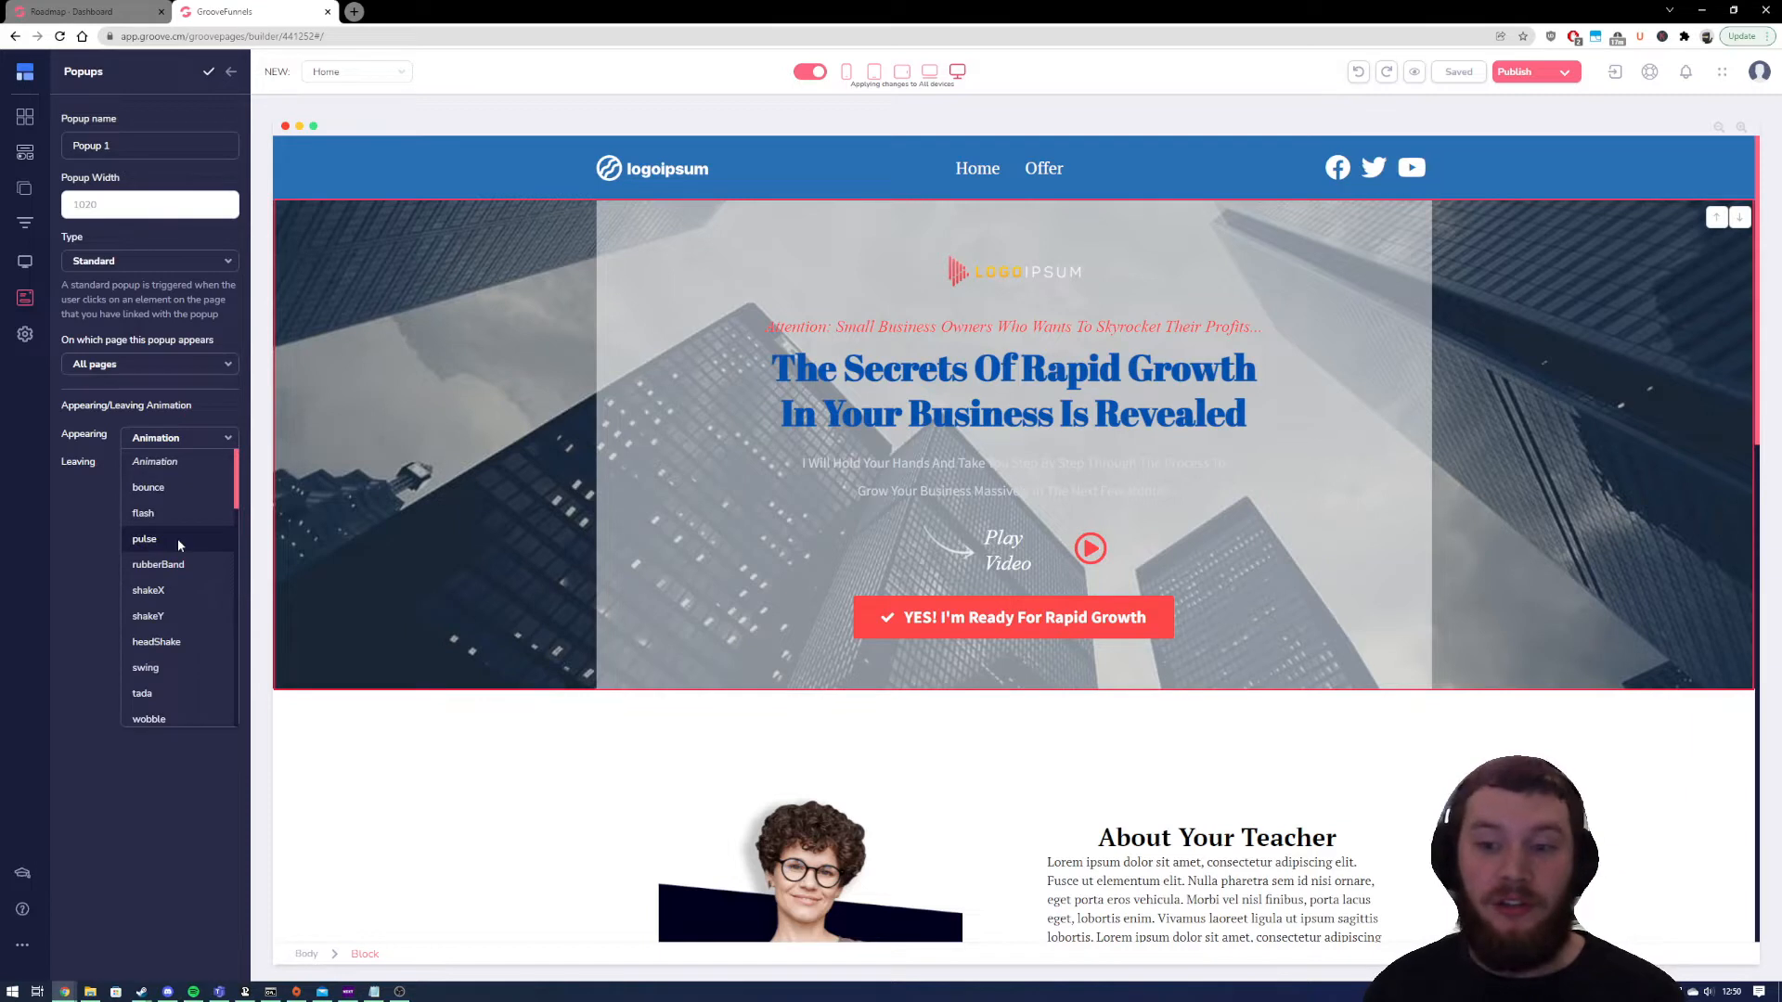
{"action": "scroll", "coordinate": [178, 543], "scroll_direction": "down", "scroll_amount": 3}
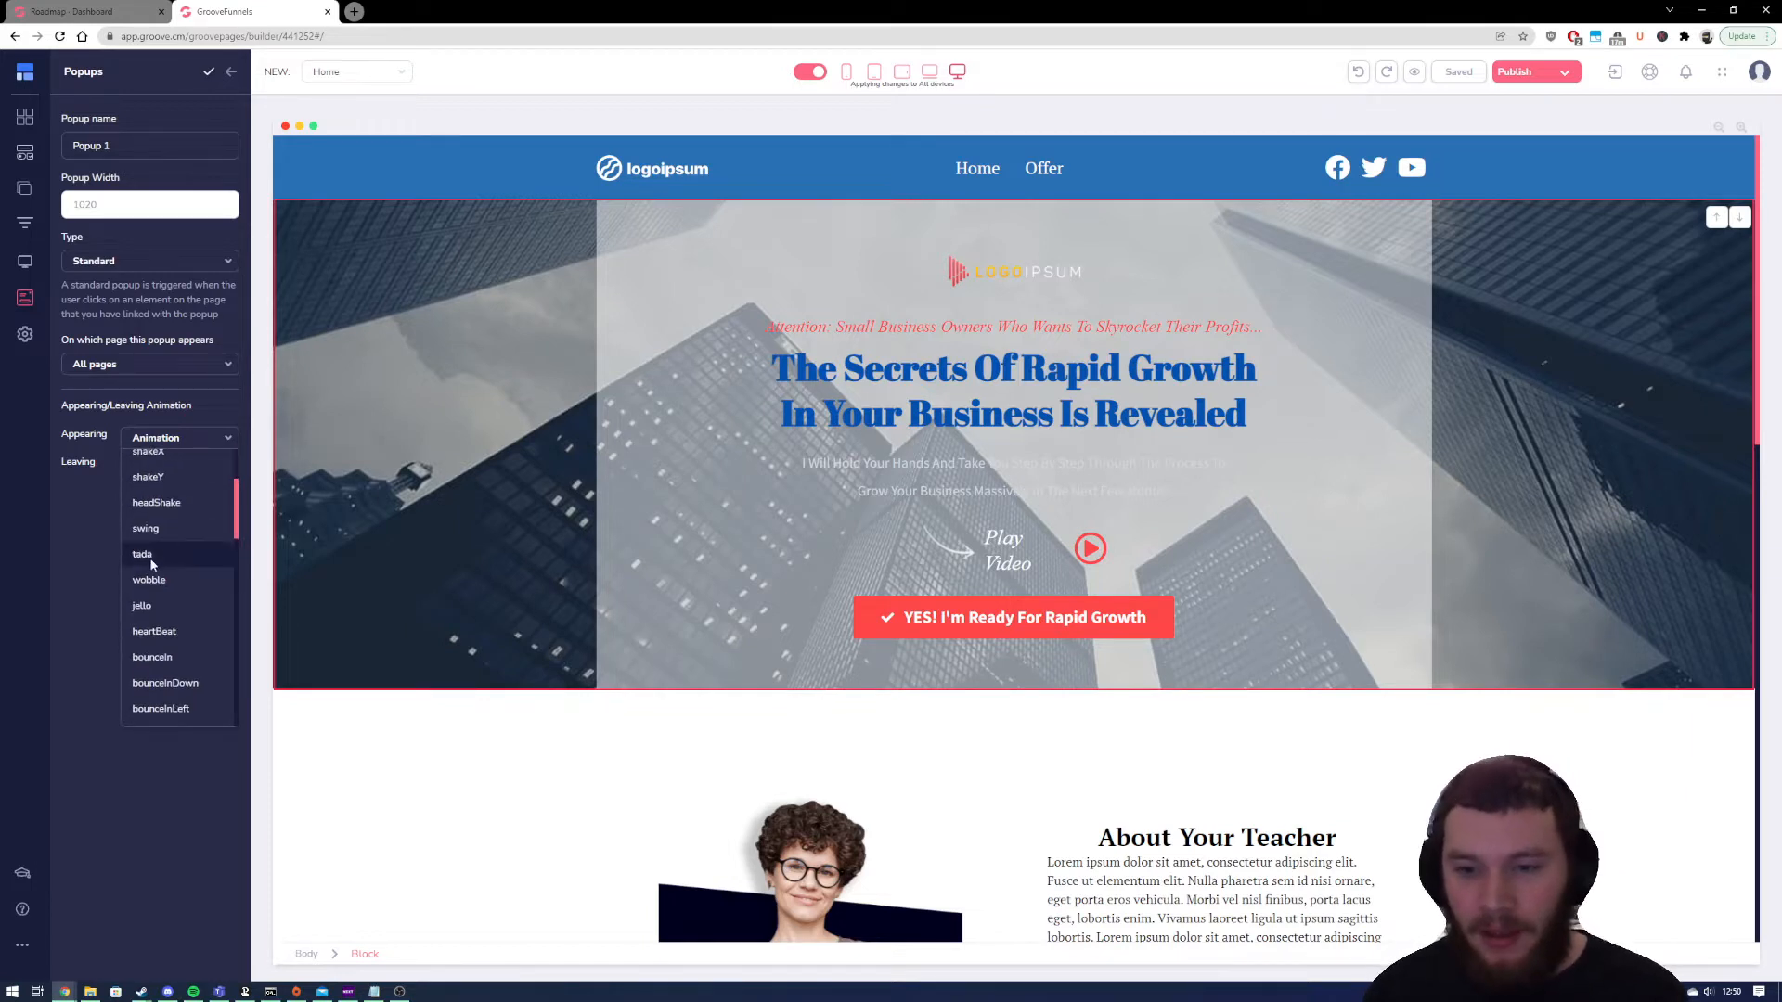
{"action": "scroll", "coordinate": [153, 543], "scroll_direction": "down", "scroll_amount": 1}
{"action": "left_click", "coordinate": [224, 442]}
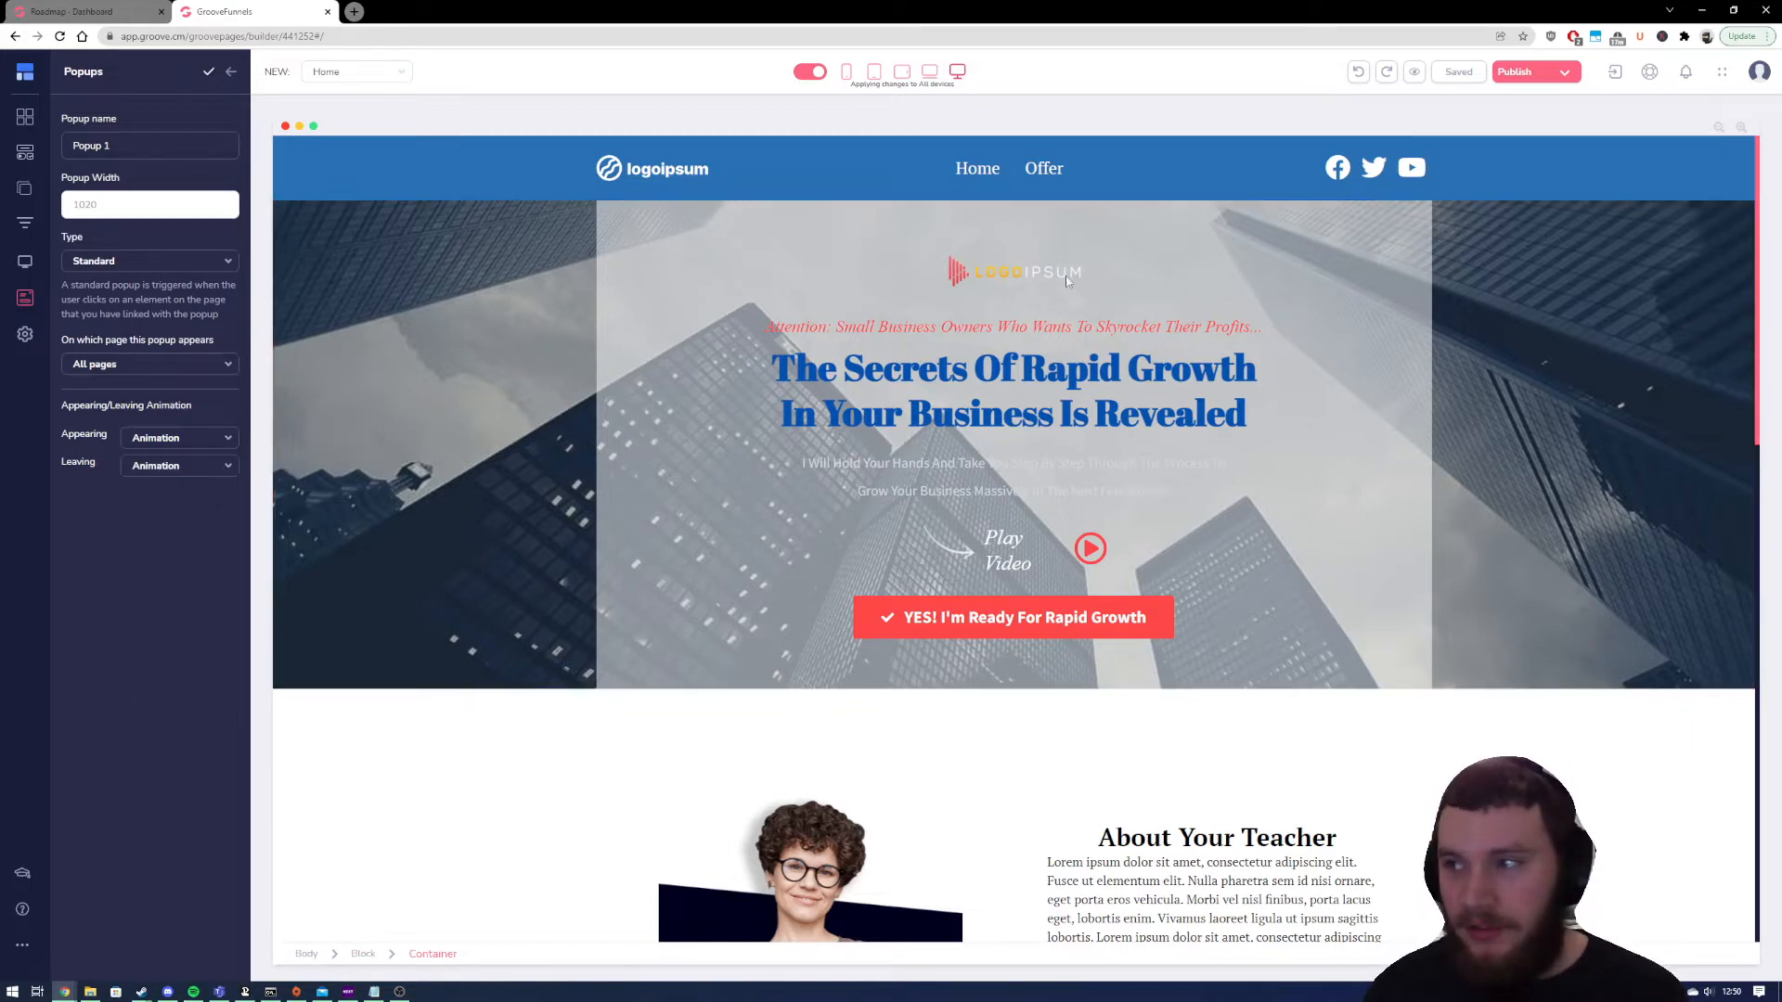
Preview the Home page and trigger and dismiss its popup twice to check how it behaves without animations
{"action": "left_click", "coordinate": [1415, 80]}
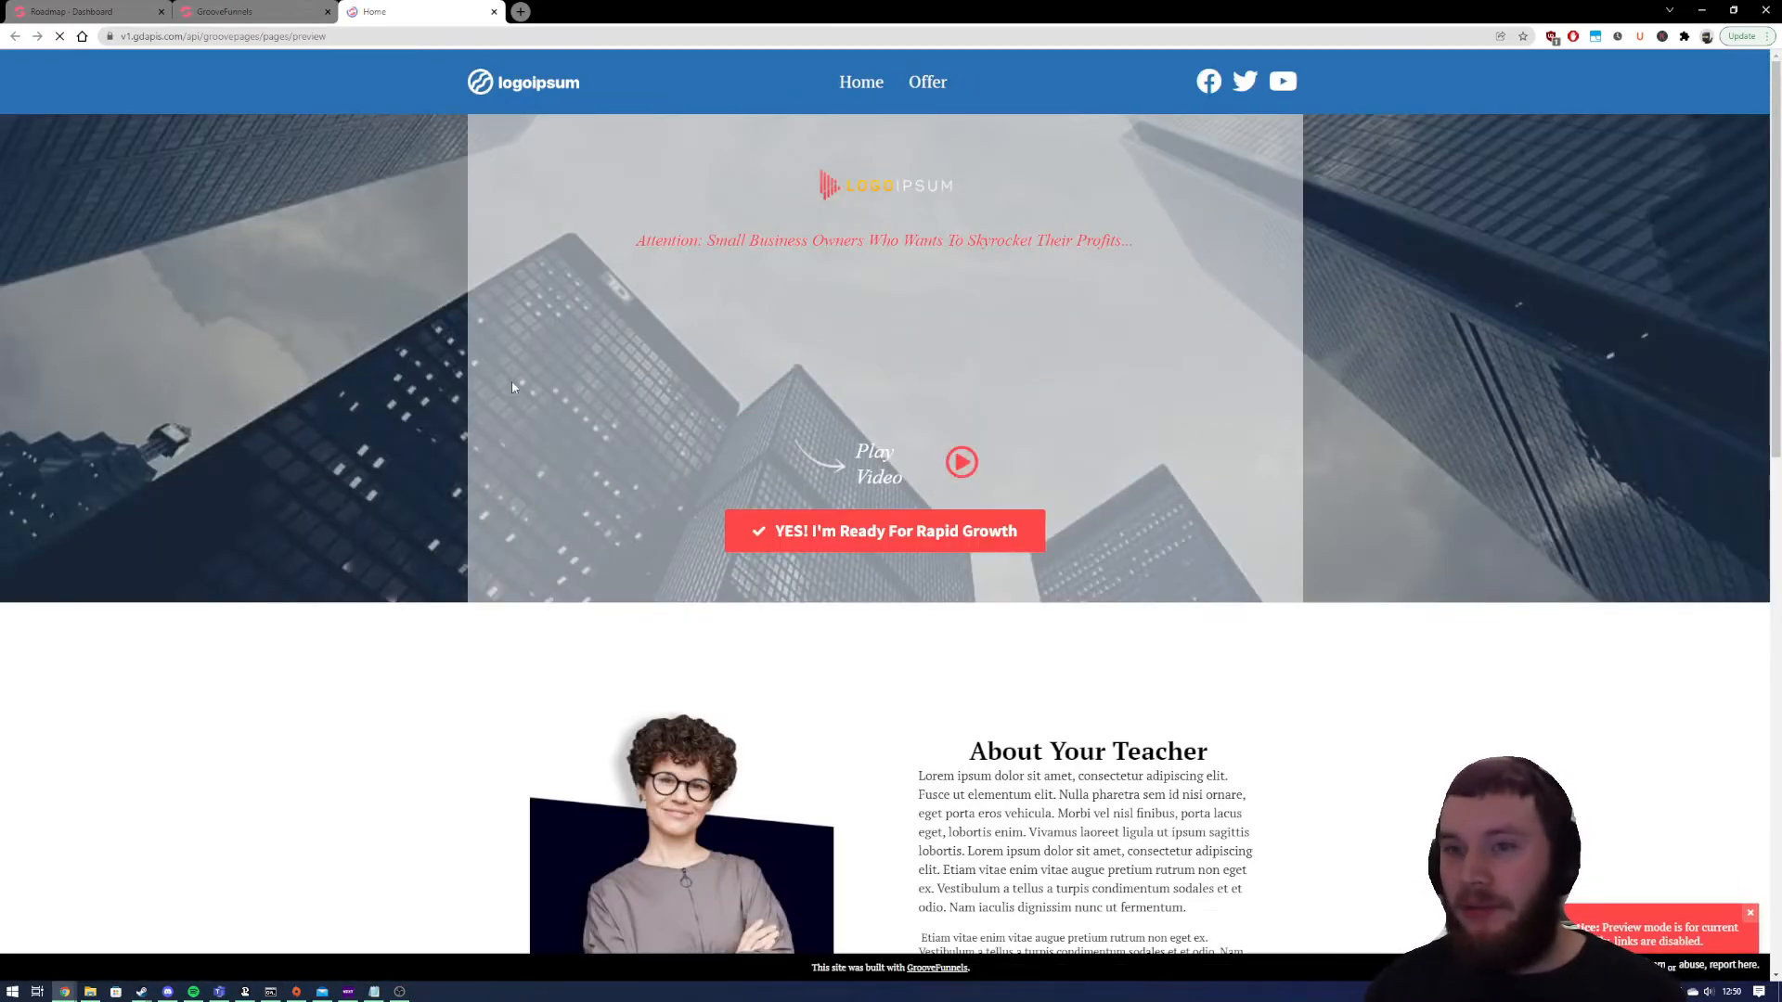
{"action": "left_click", "coordinate": [232, 9]}
{"action": "left_click", "coordinate": [422, 11]}
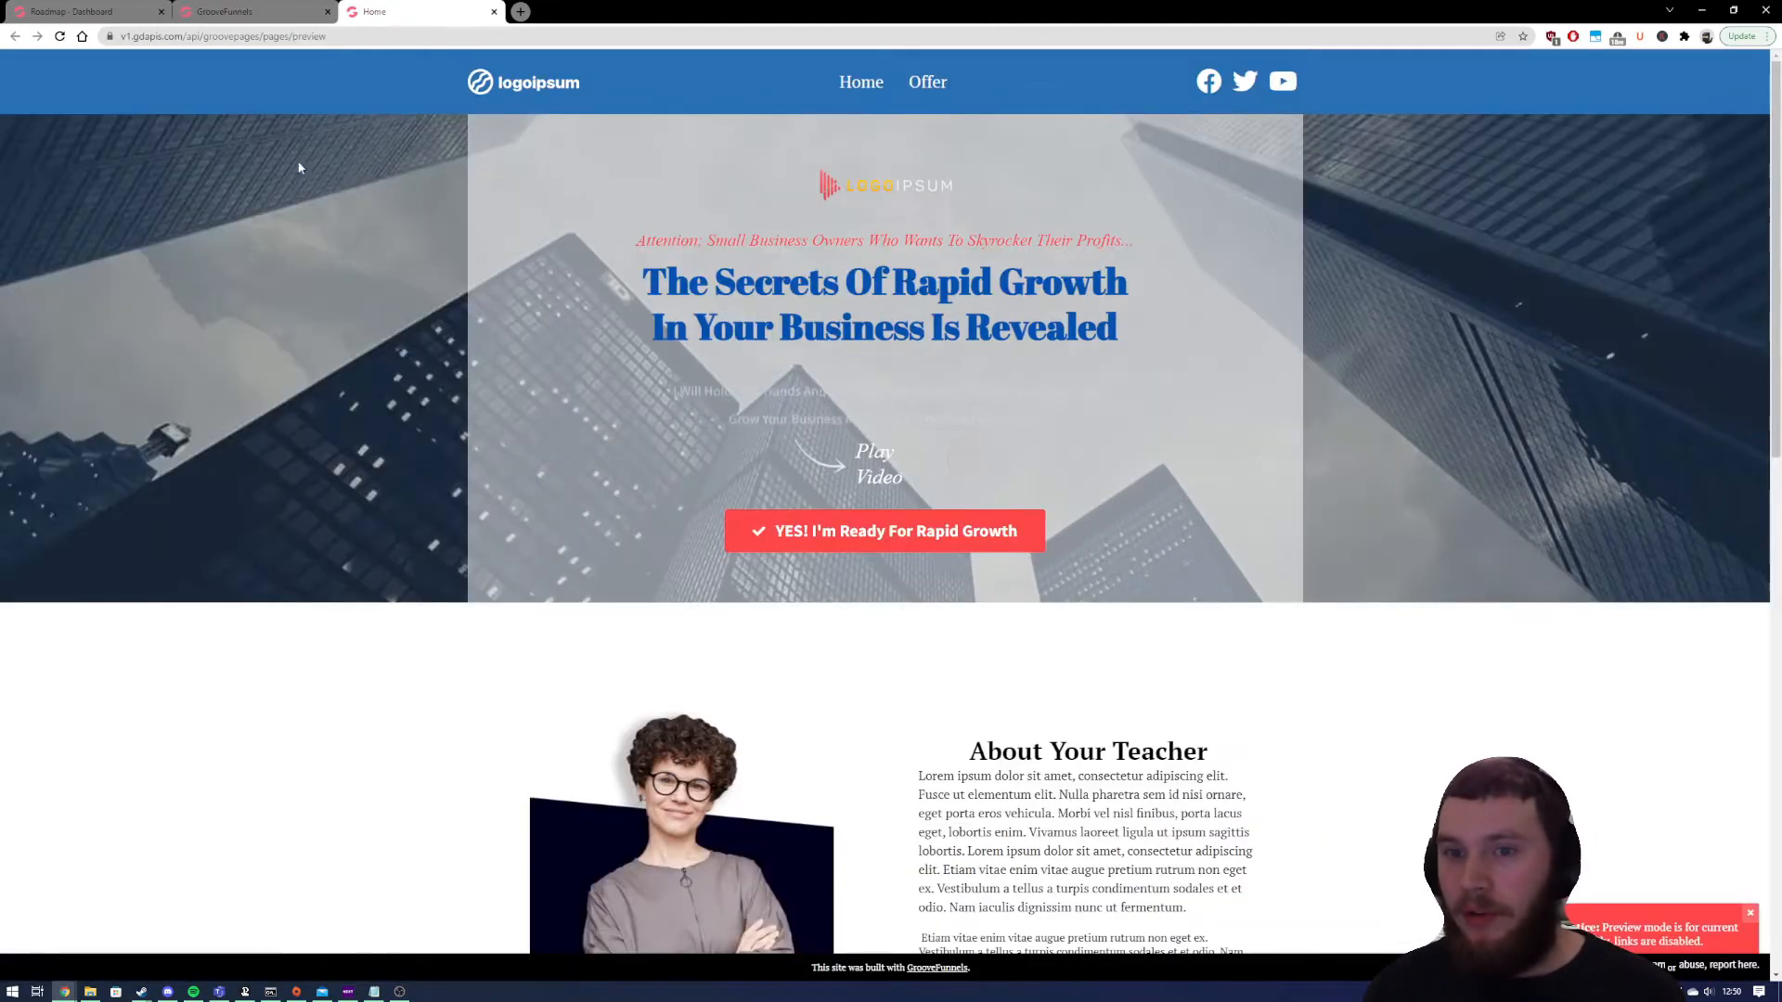
{"action": "left_click", "coordinate": [863, 531]}
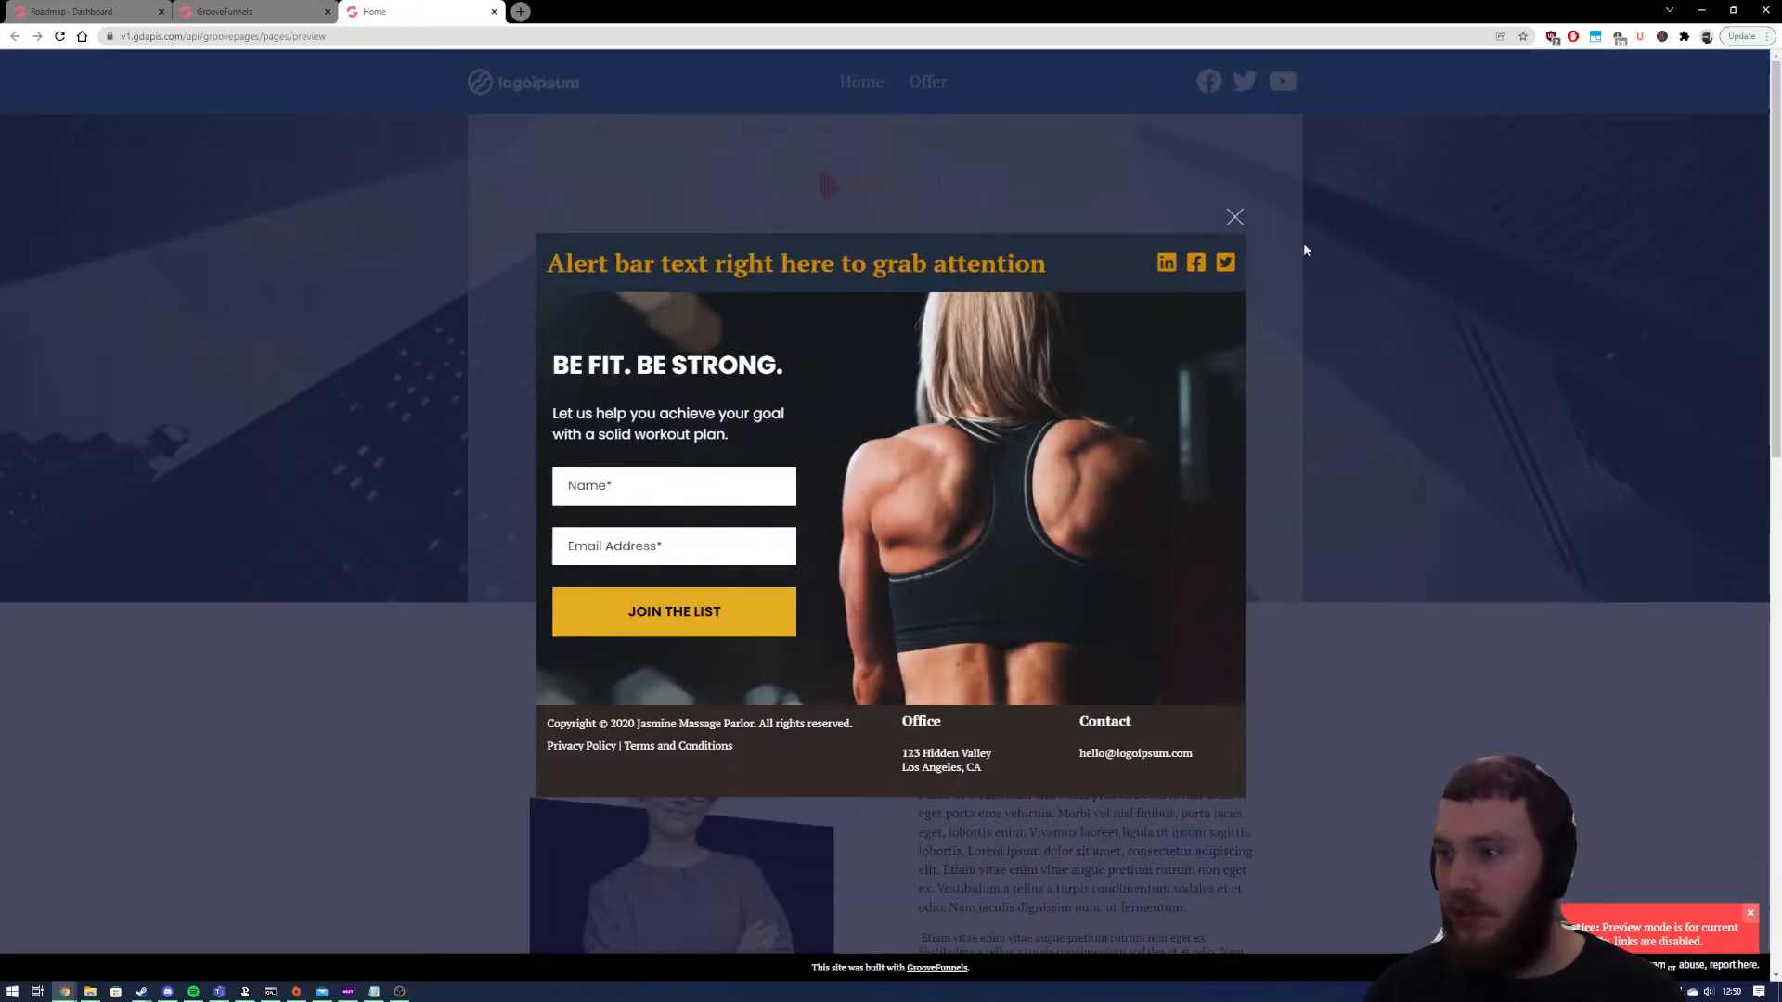
{"action": "left_click", "coordinate": [1235, 217]}
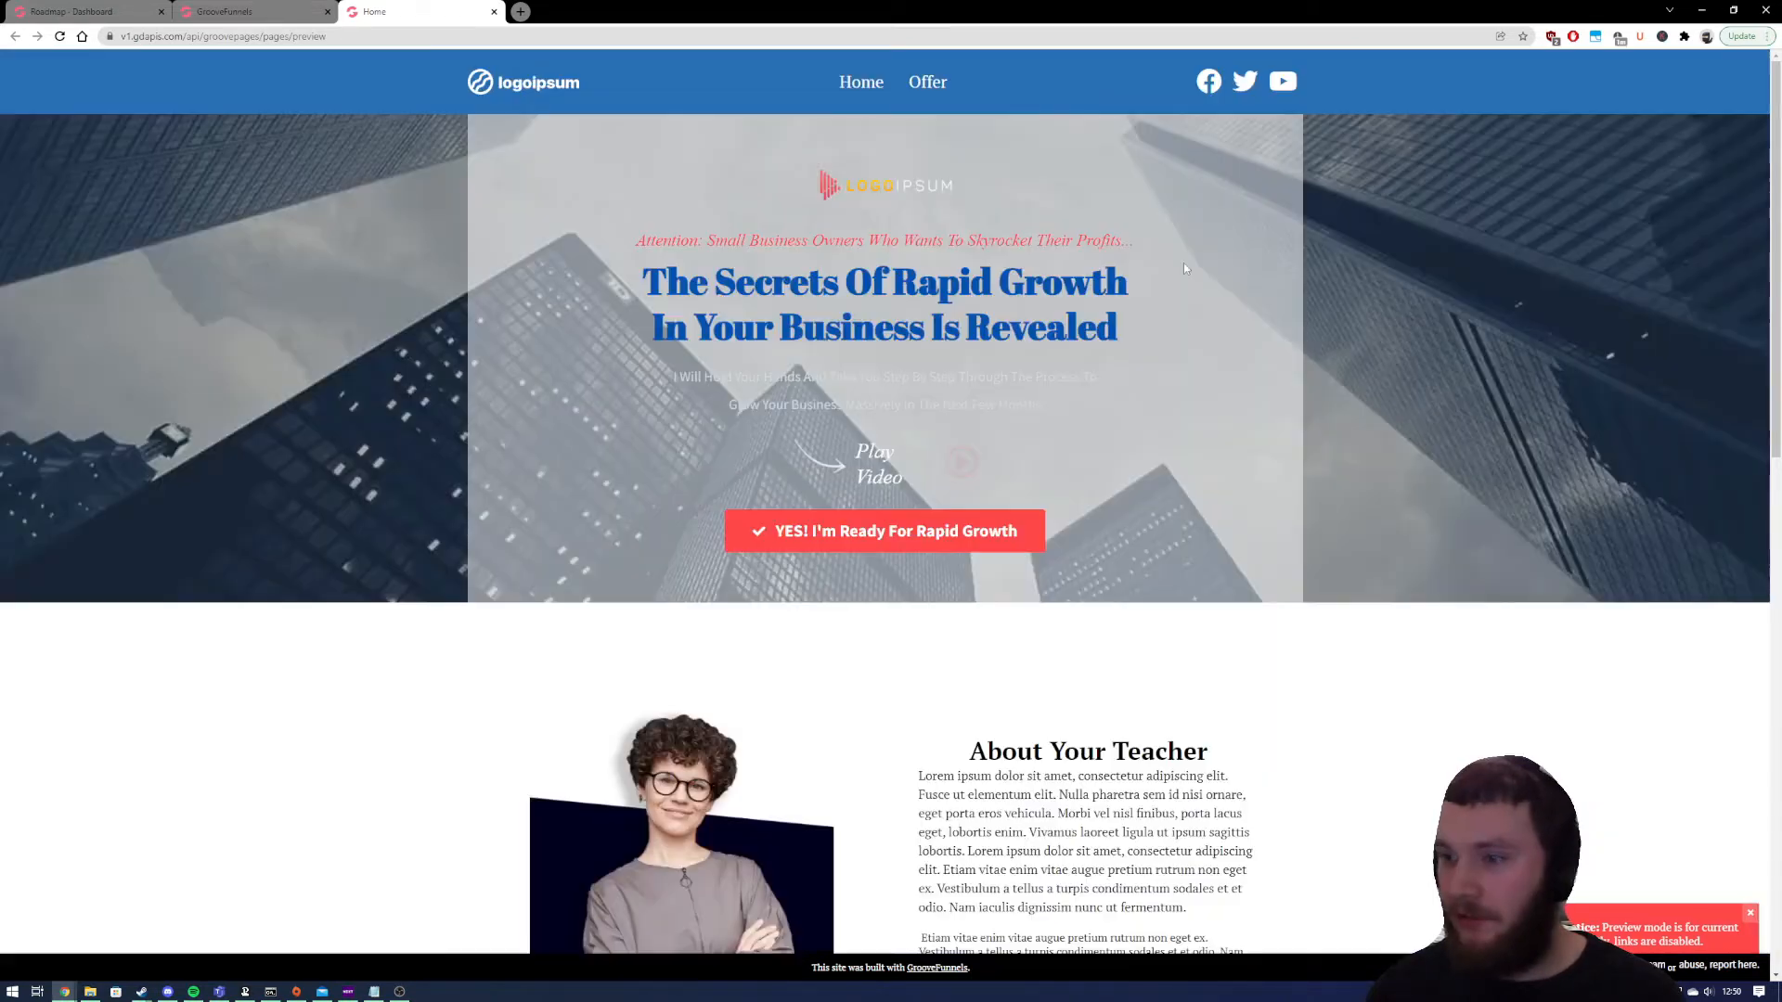
{"action": "left_click", "coordinate": [831, 537]}
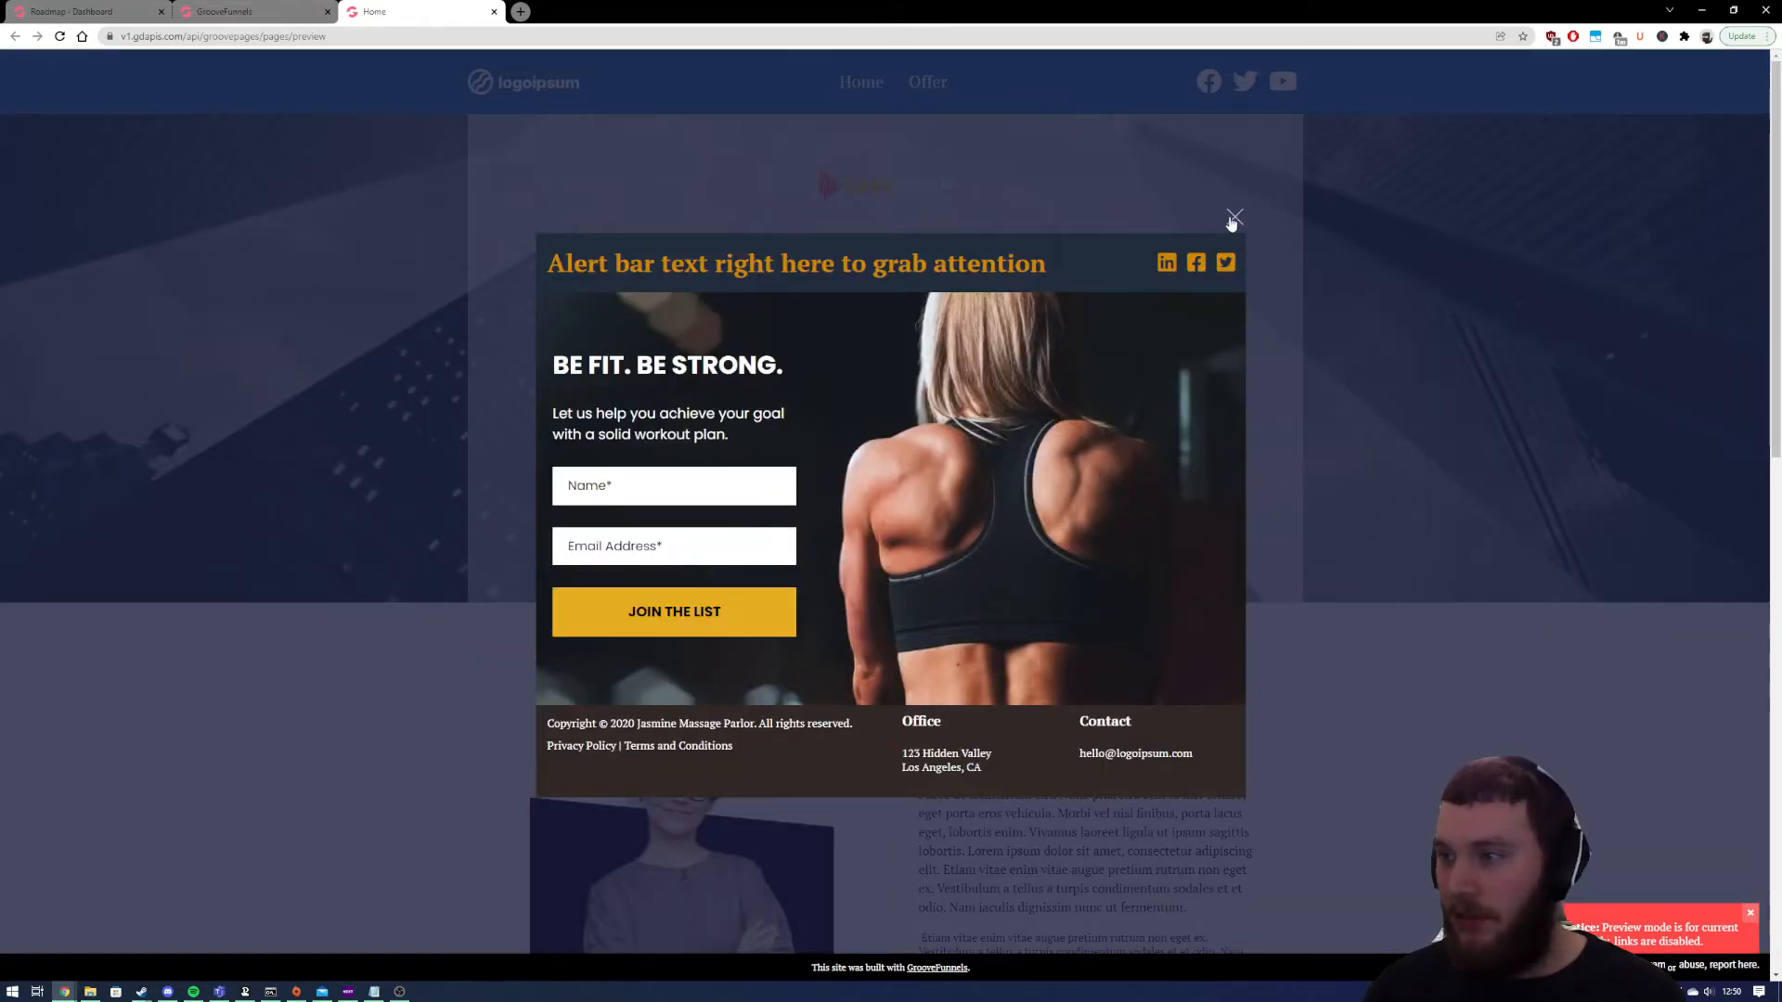
{"action": "left_click", "coordinate": [289, 212]}
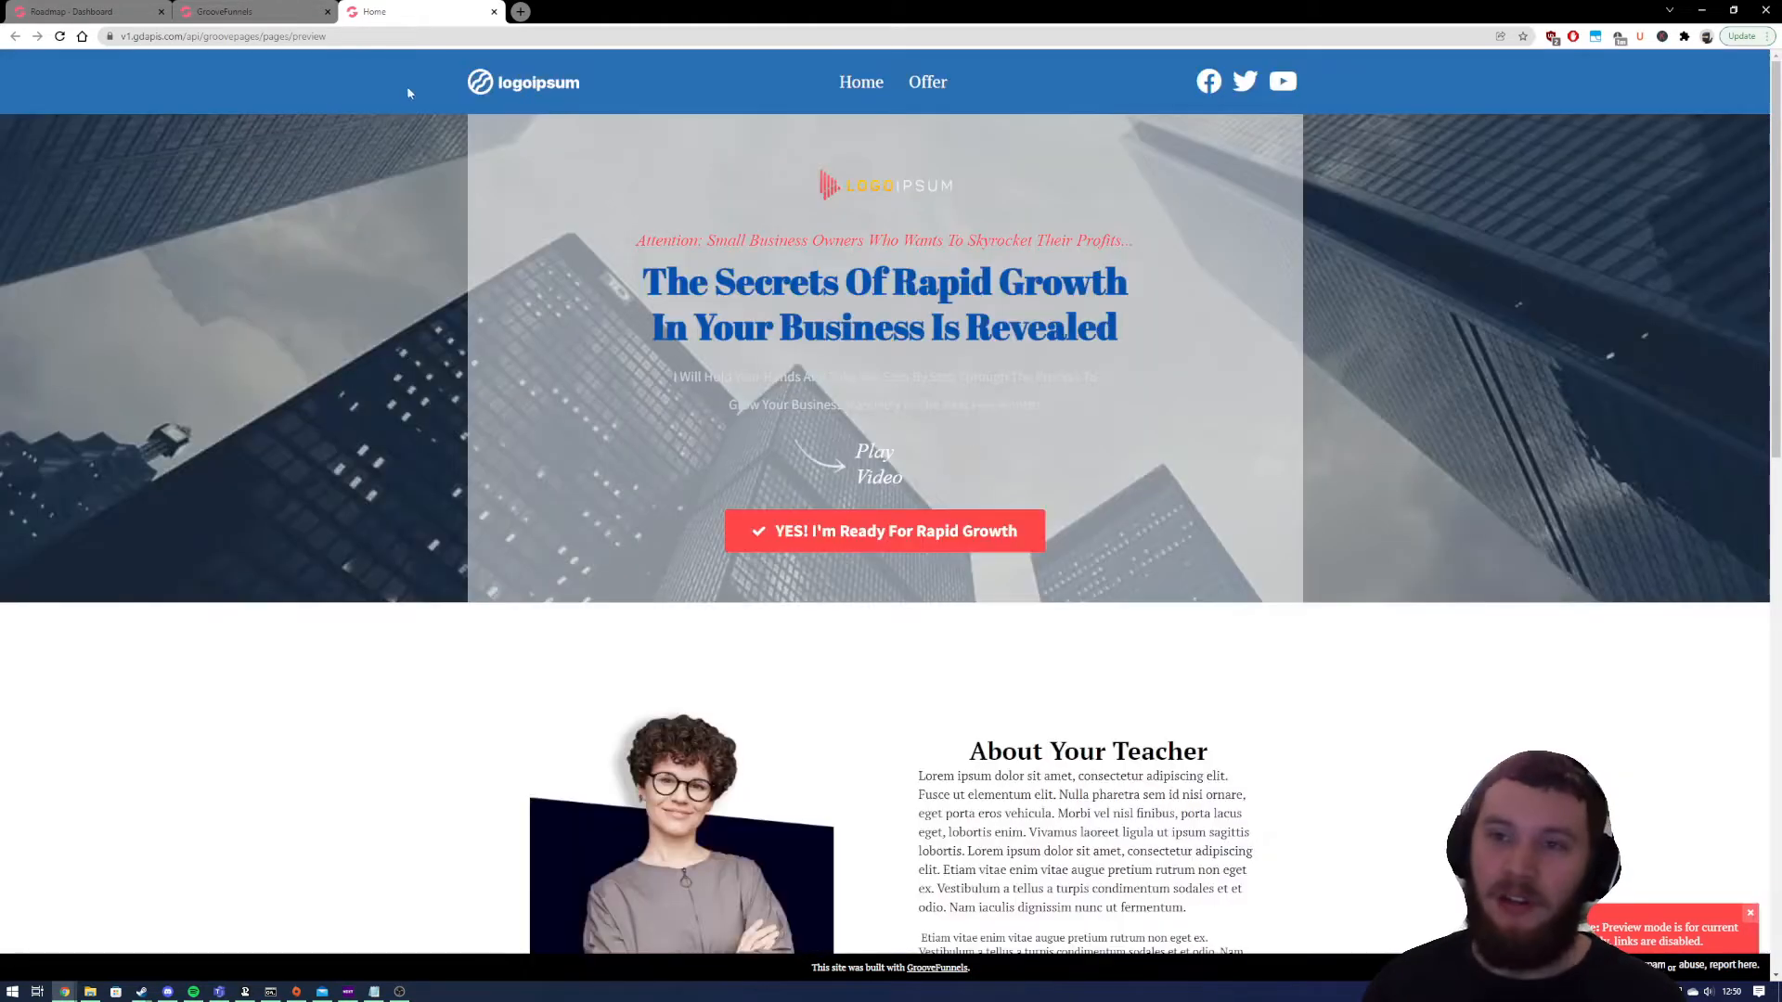
Set the appearing animation of Popup 1 to fadeIn in the page builder
{"action": "left_click", "coordinate": [237, 11]}
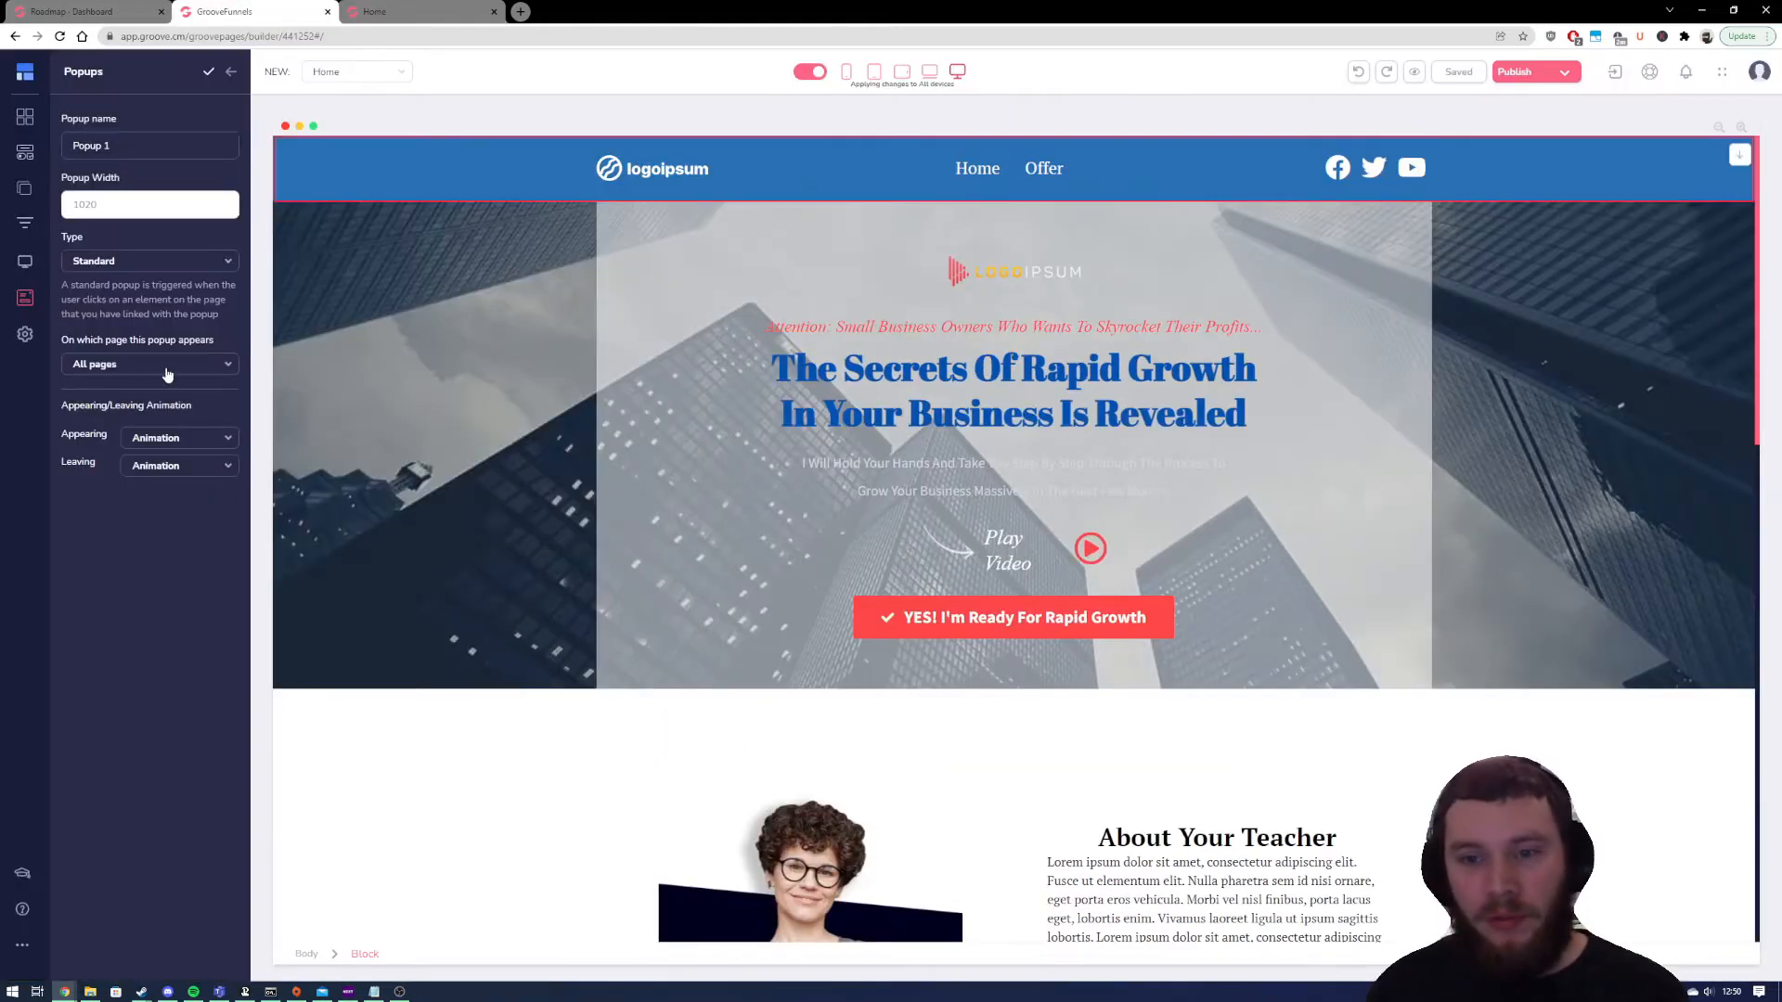
{"action": "left_click", "coordinate": [204, 440]}
{"action": "scroll", "coordinate": [171, 594], "scroll_direction": "down", "scroll_amount": 5}
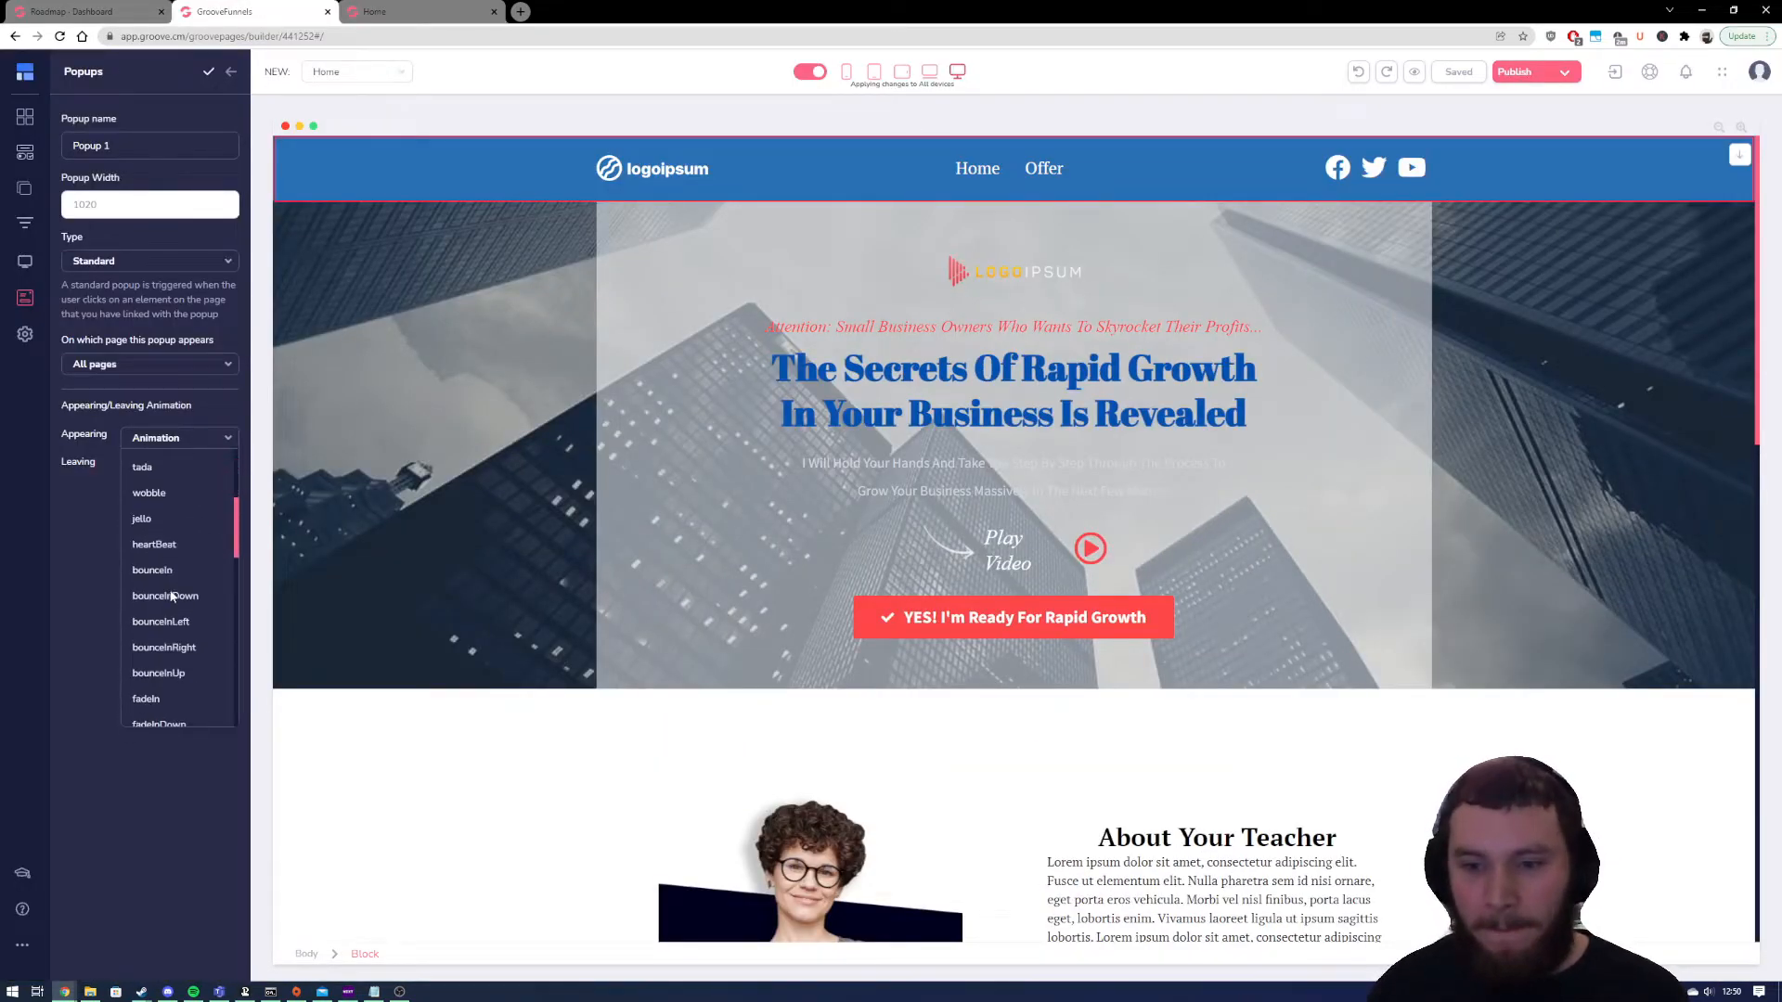
{"action": "scroll", "coordinate": [171, 597], "scroll_direction": "up", "scroll_amount": 2}
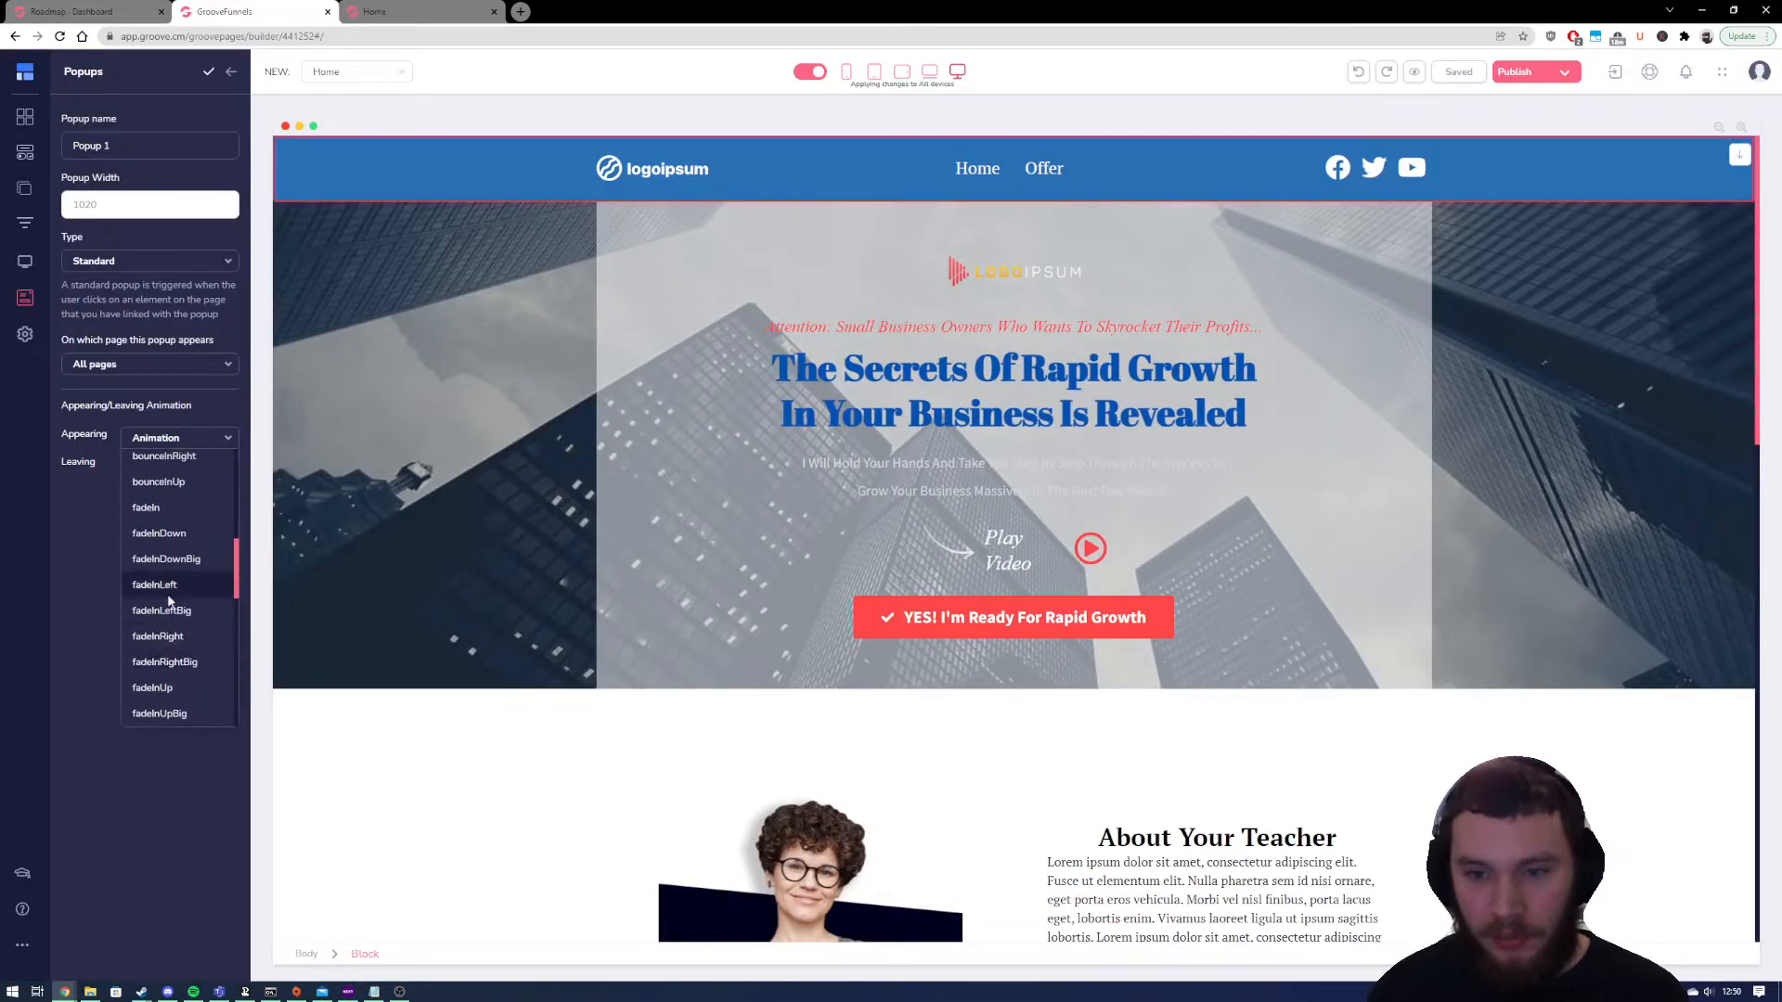
{"action": "left_click", "coordinate": [153, 511]}
Set the leaving animation of Popup 1 to fadeOut, apply the popup settings and save the site
{"action": "left_click", "coordinate": [176, 465]}
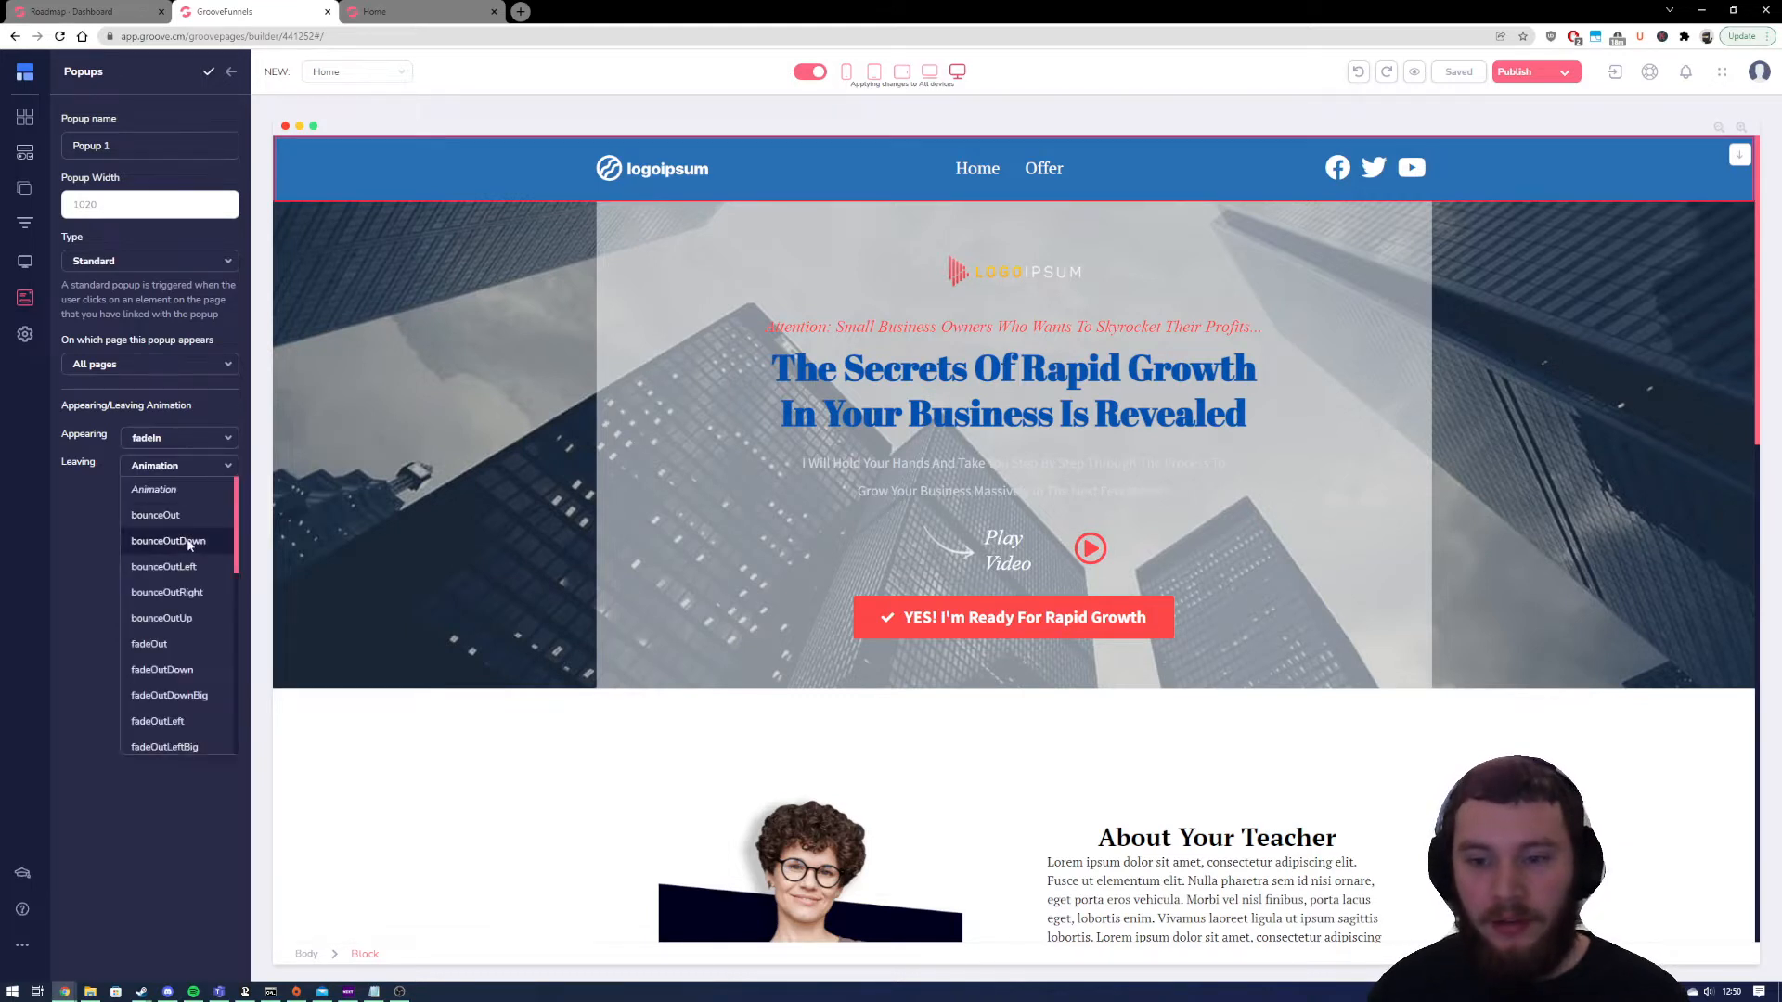
{"action": "scroll", "coordinate": [182, 588], "scroll_direction": "down", "scroll_amount": 3}
{"action": "scroll", "coordinate": [182, 591], "scroll_direction": "up", "scroll_amount": 2}
{"action": "left_click", "coordinate": [153, 572]}
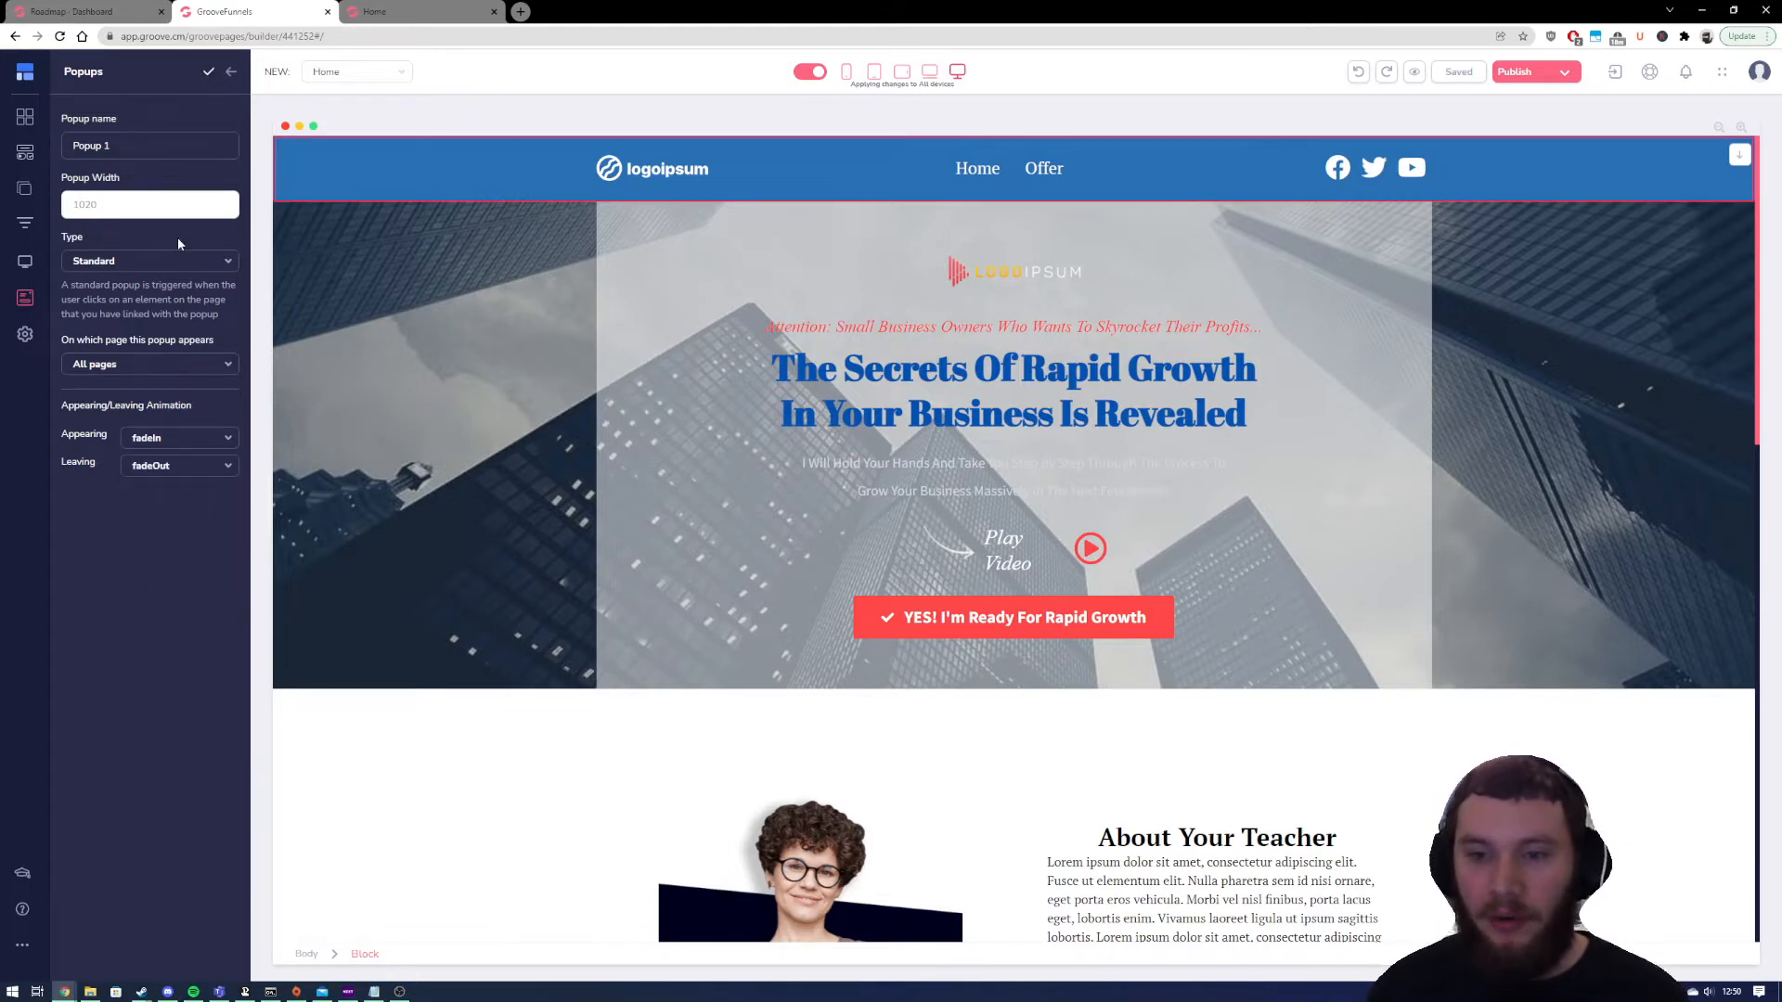
{"action": "left_click", "coordinate": [208, 74]}
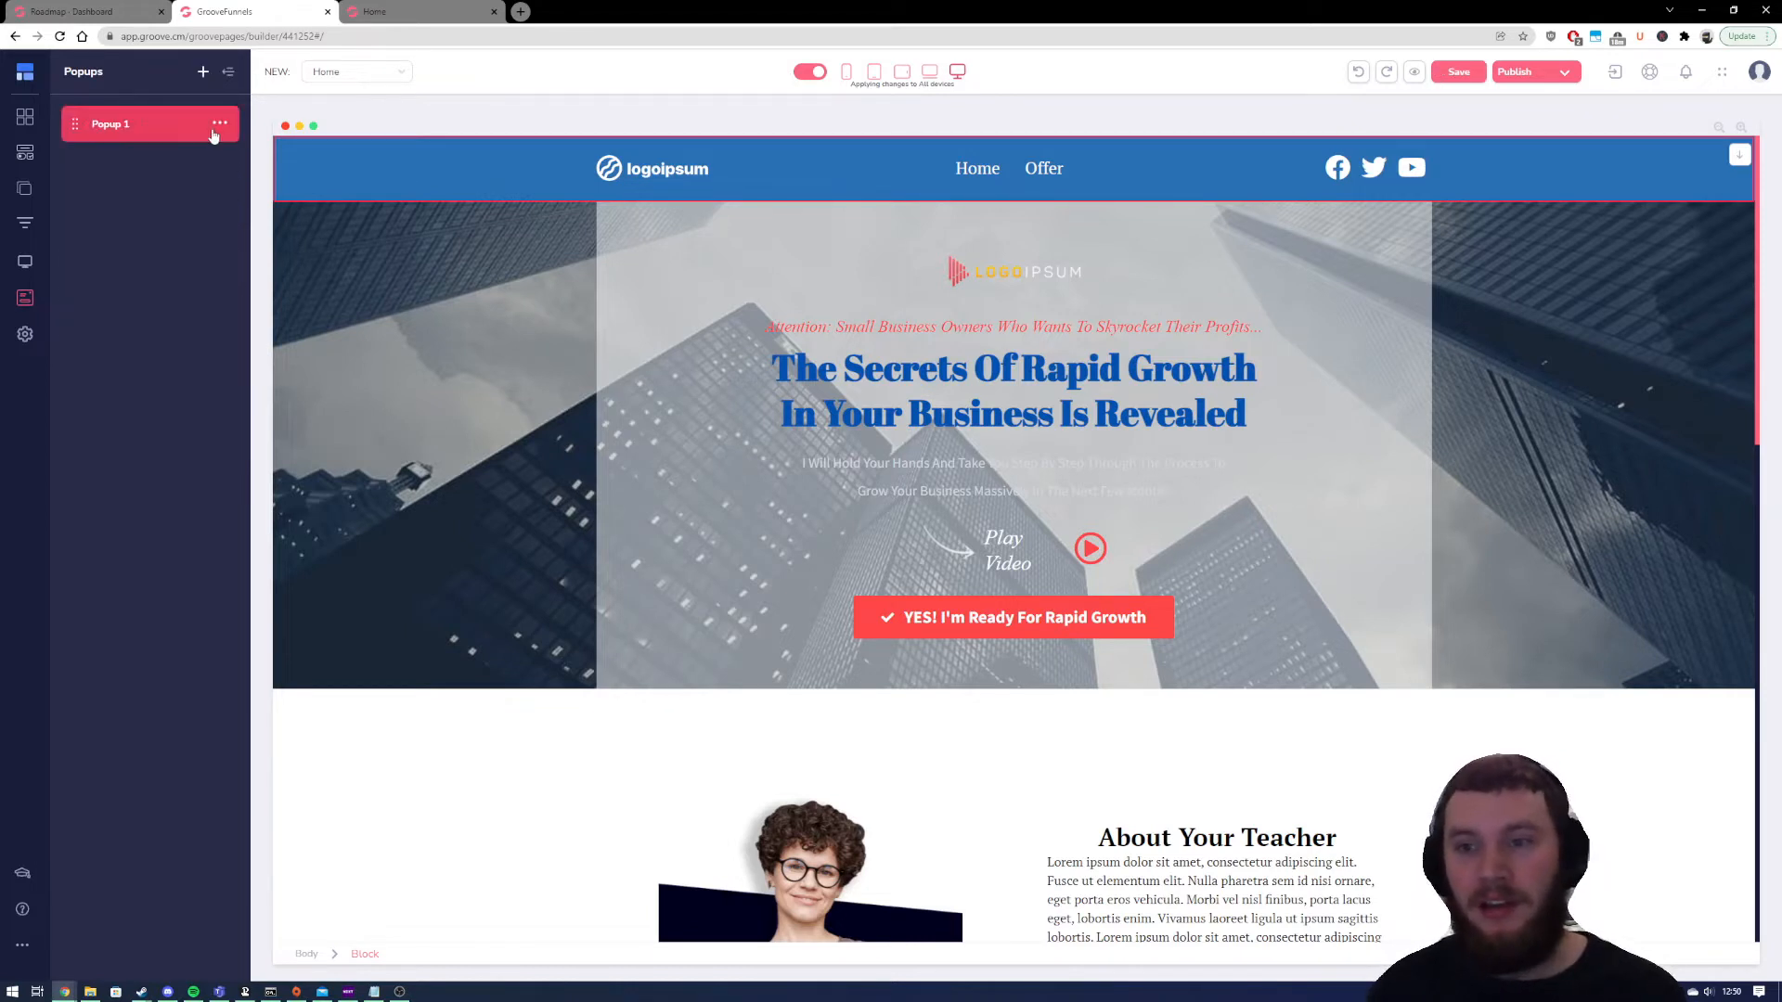
{"action": "left_click", "coordinate": [494, 11]}
{"action": "left_click", "coordinate": [1457, 70]}
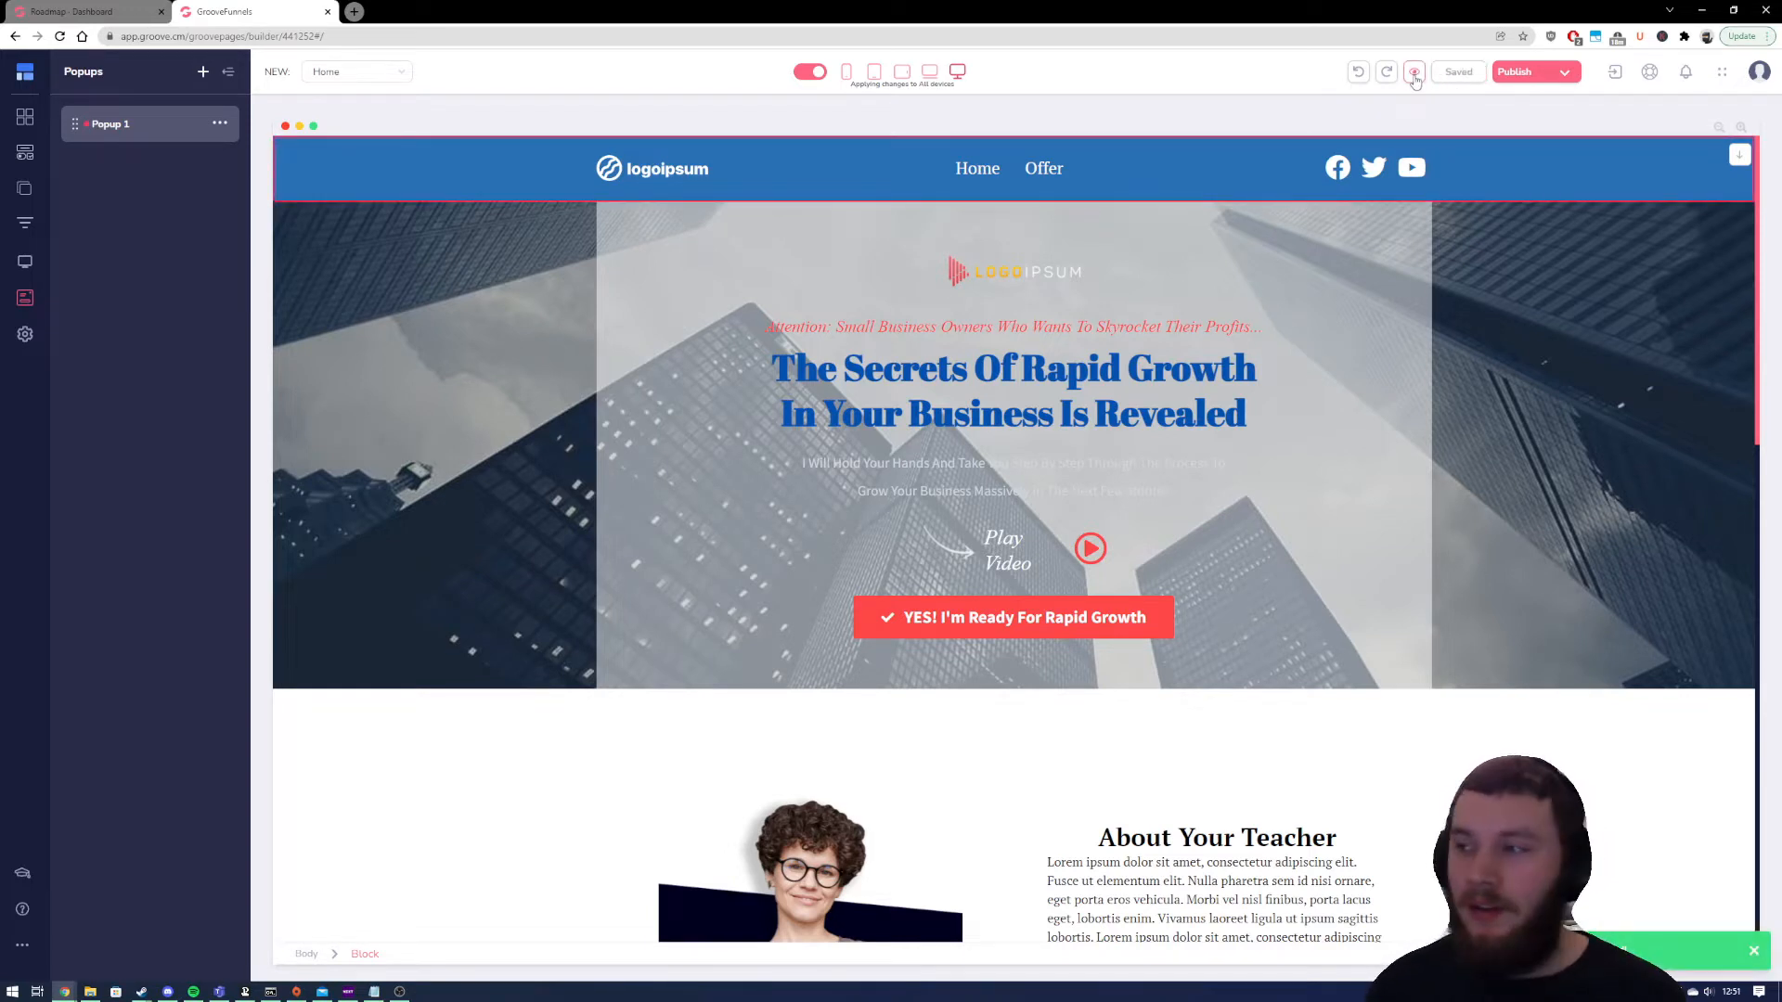
Preview the Home page again and open and close the popup twice to check its fade animations
{"action": "left_click", "coordinate": [1415, 73]}
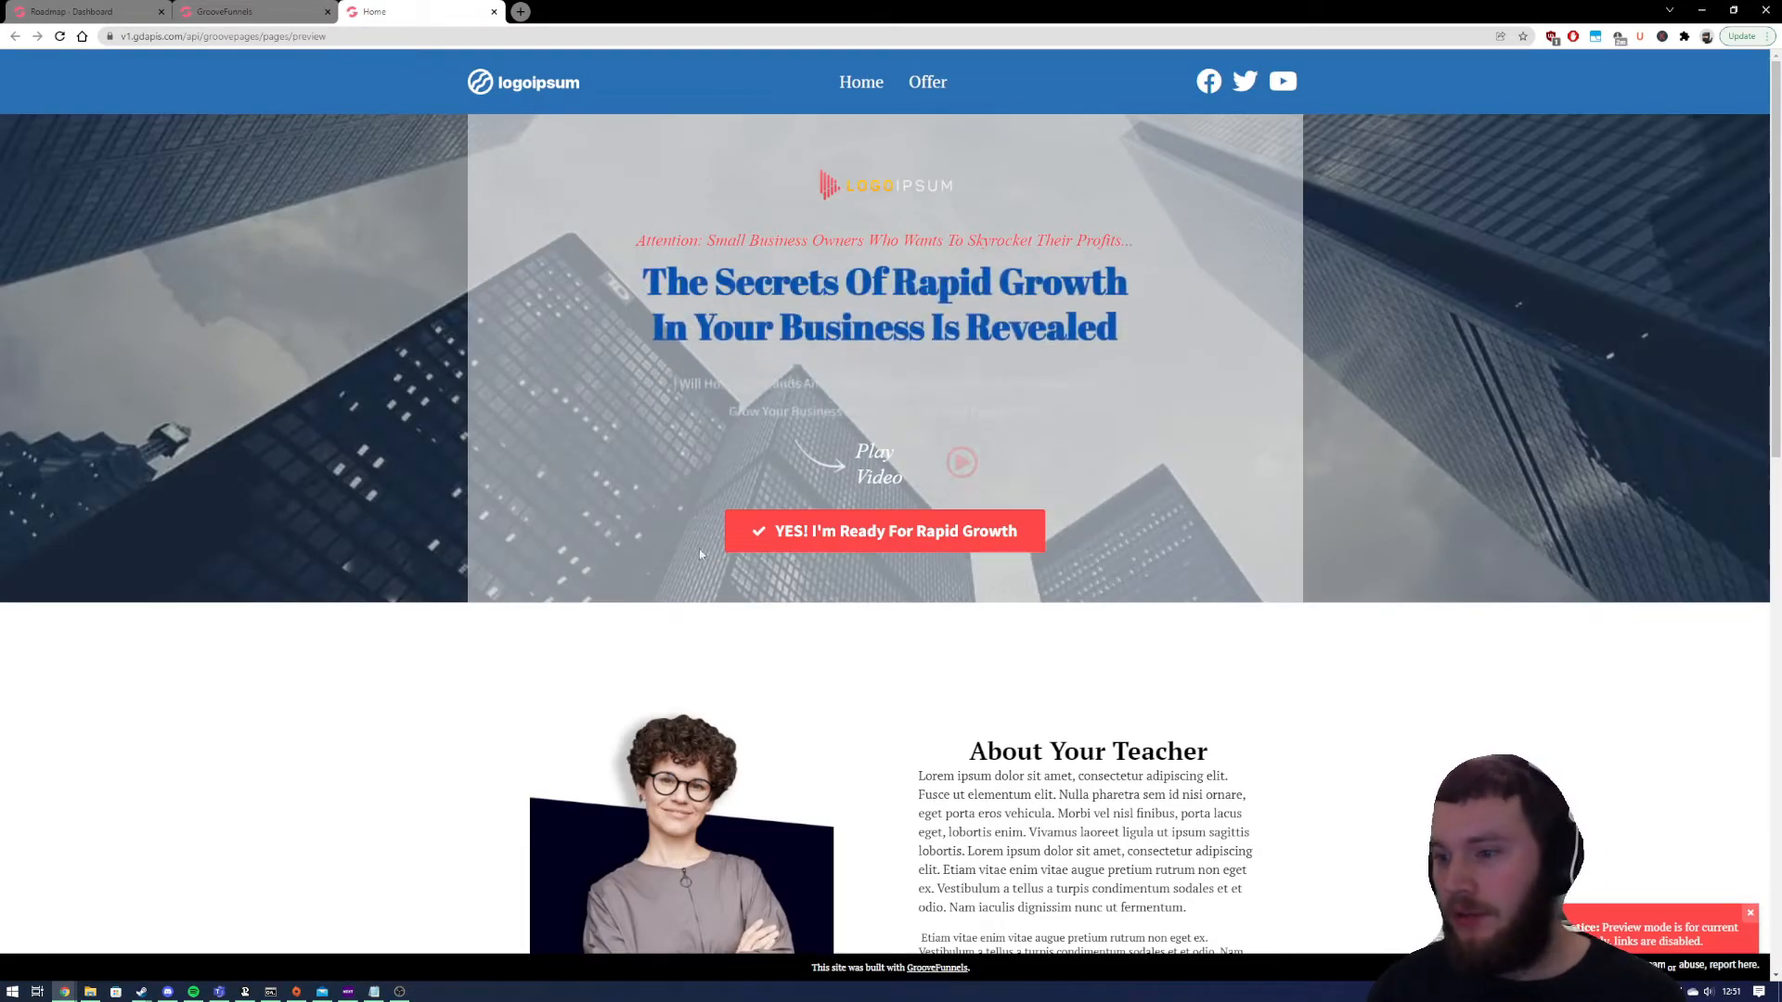
{"action": "left_click", "coordinate": [927, 537]}
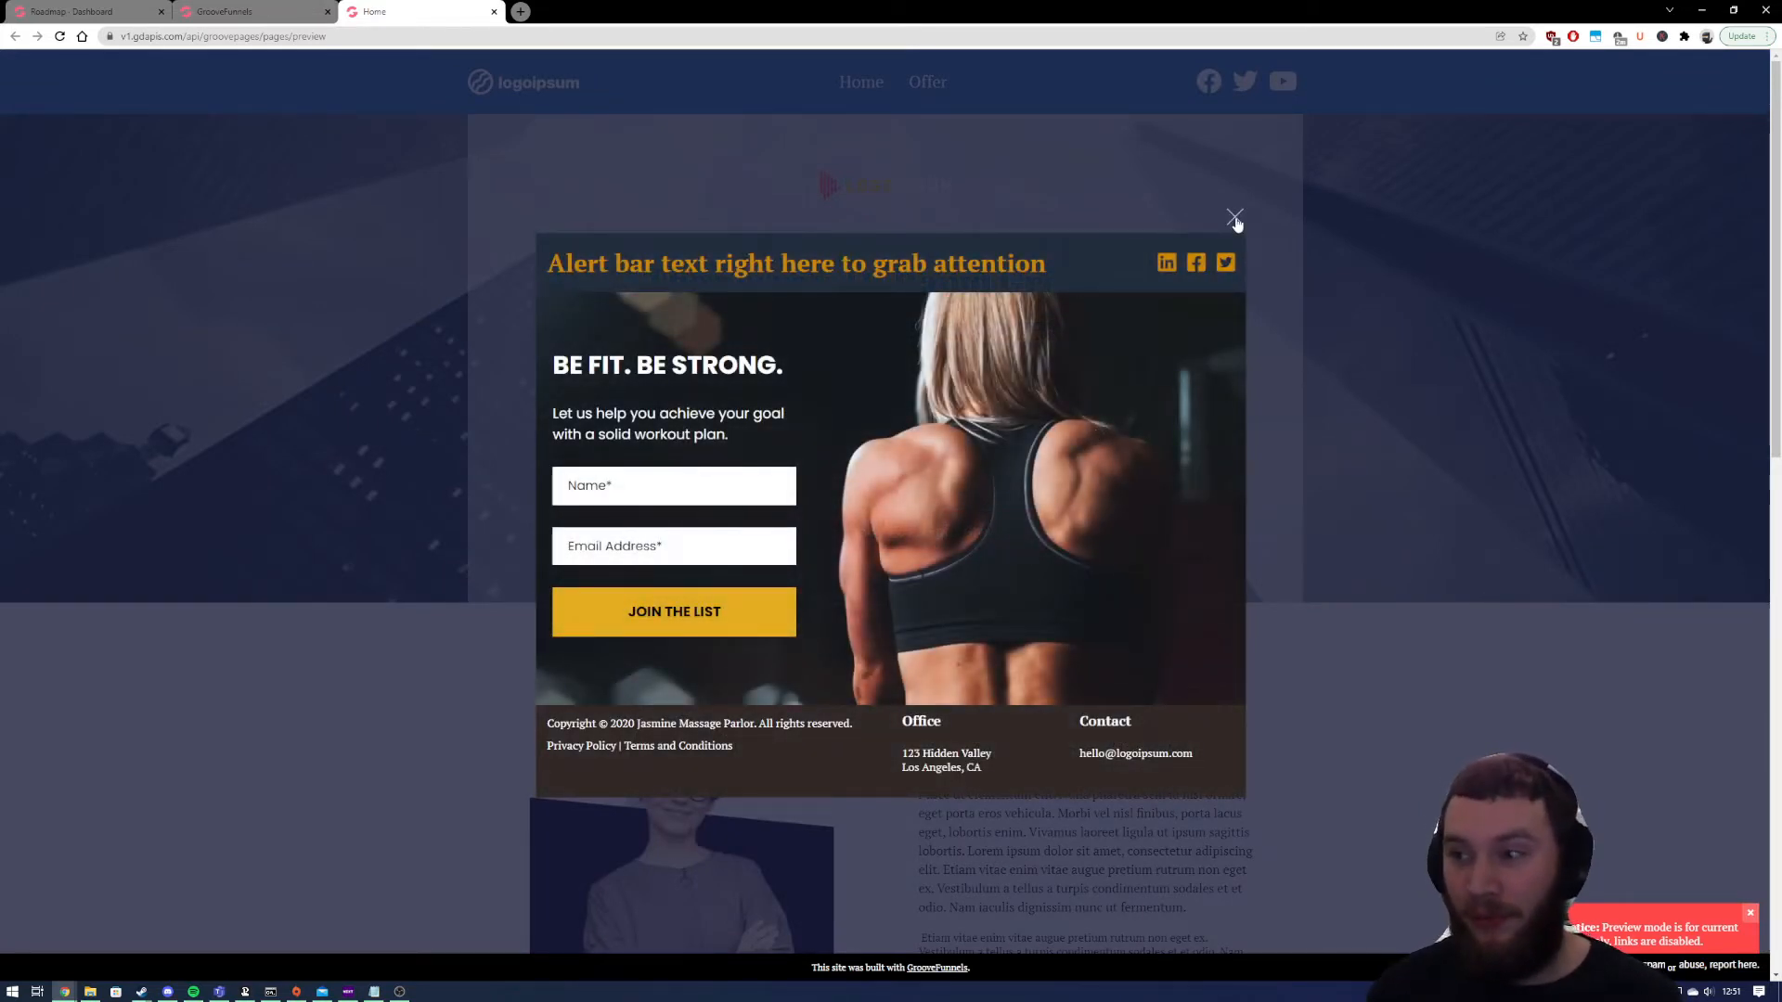
{"action": "left_click", "coordinate": [1236, 220]}
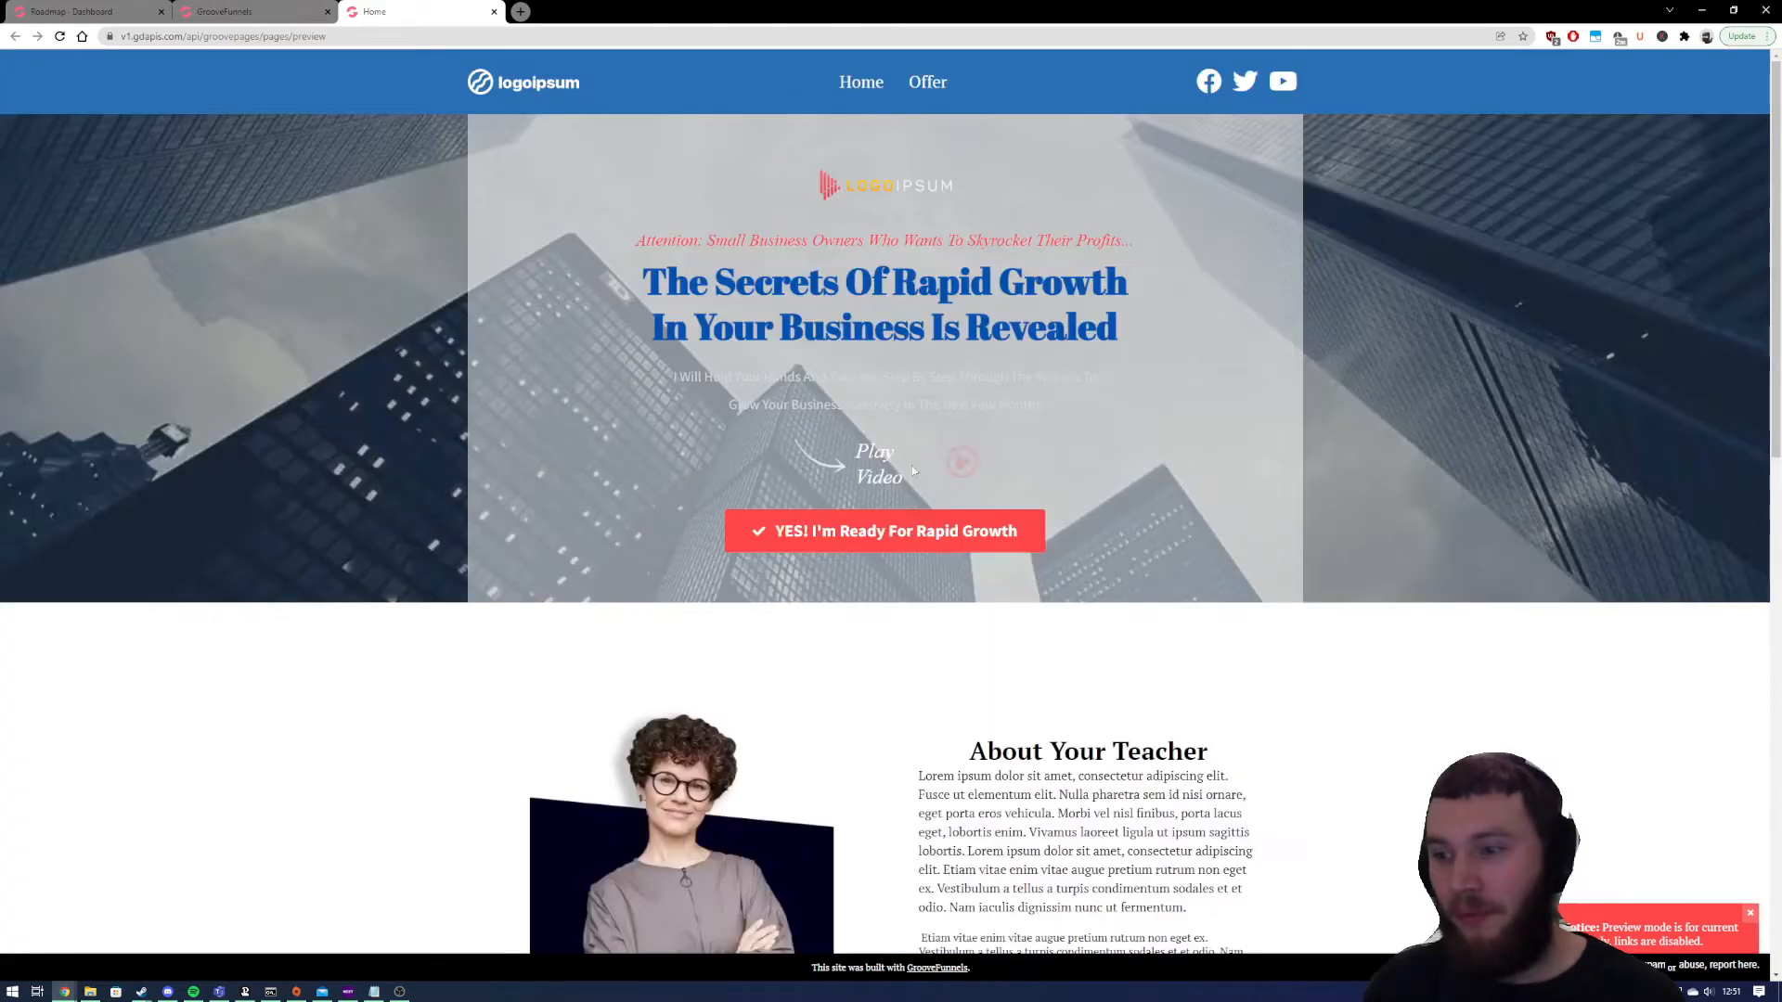
{"action": "left_click", "coordinate": [854, 527]}
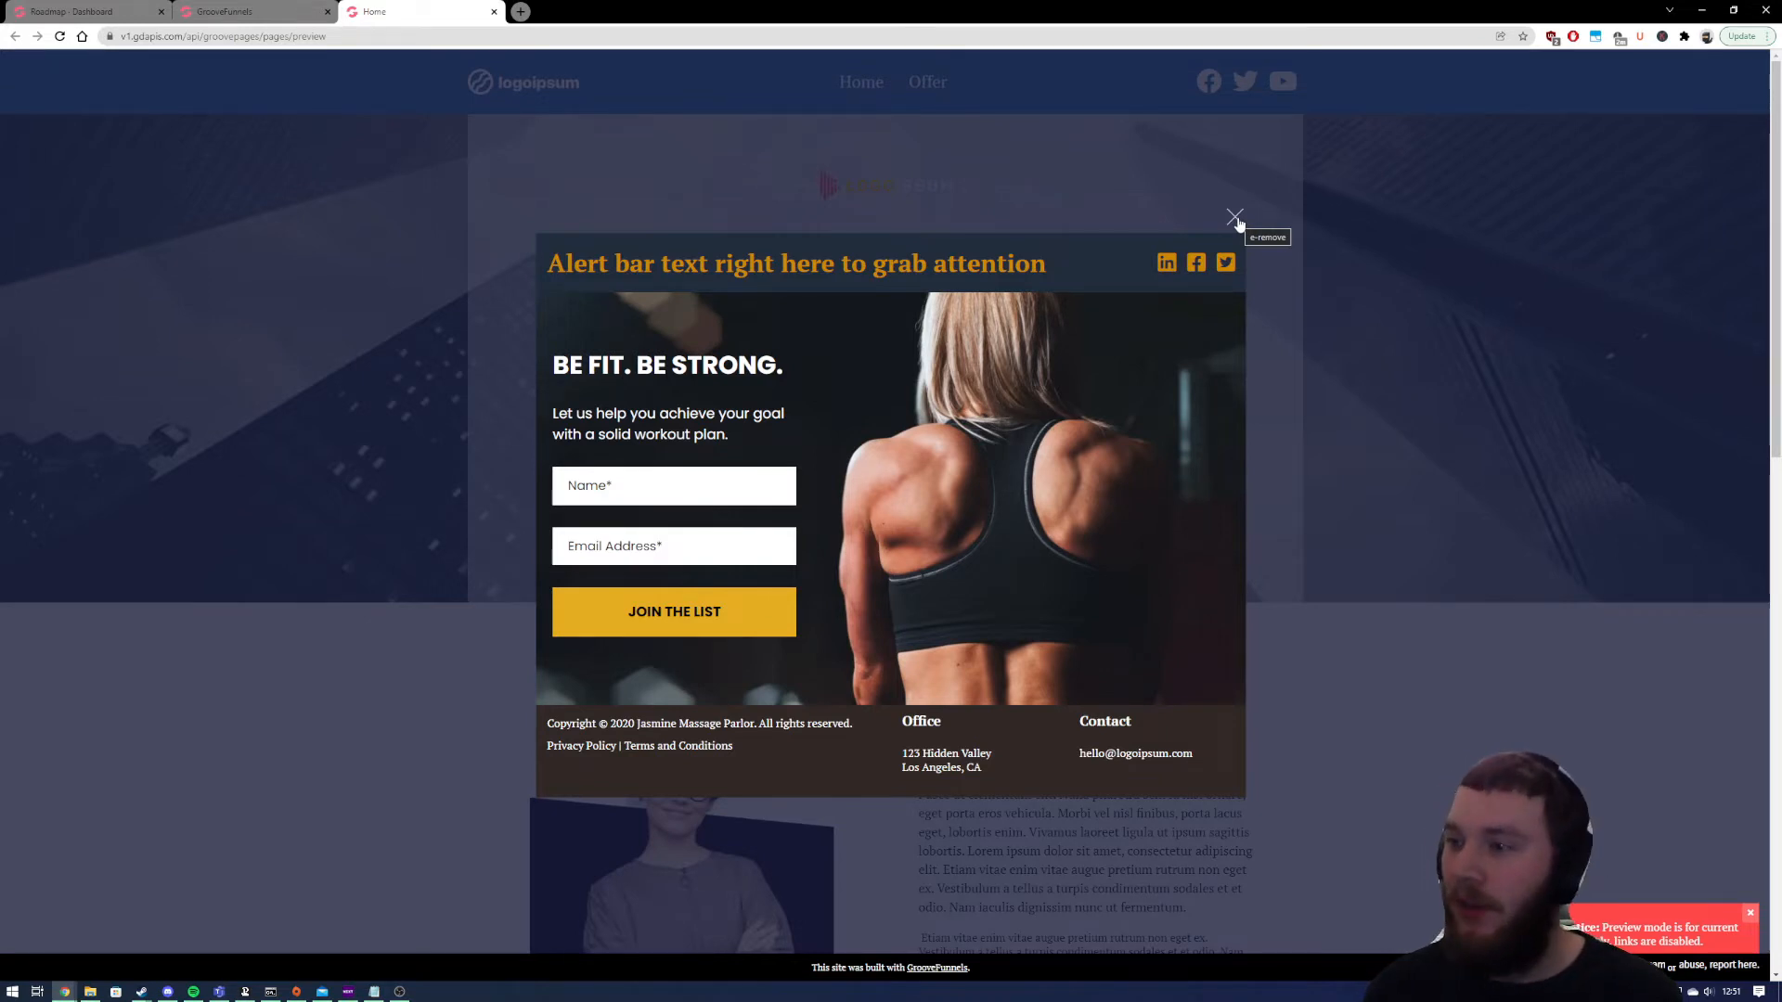
{"action": "left_click", "coordinate": [1236, 219]}
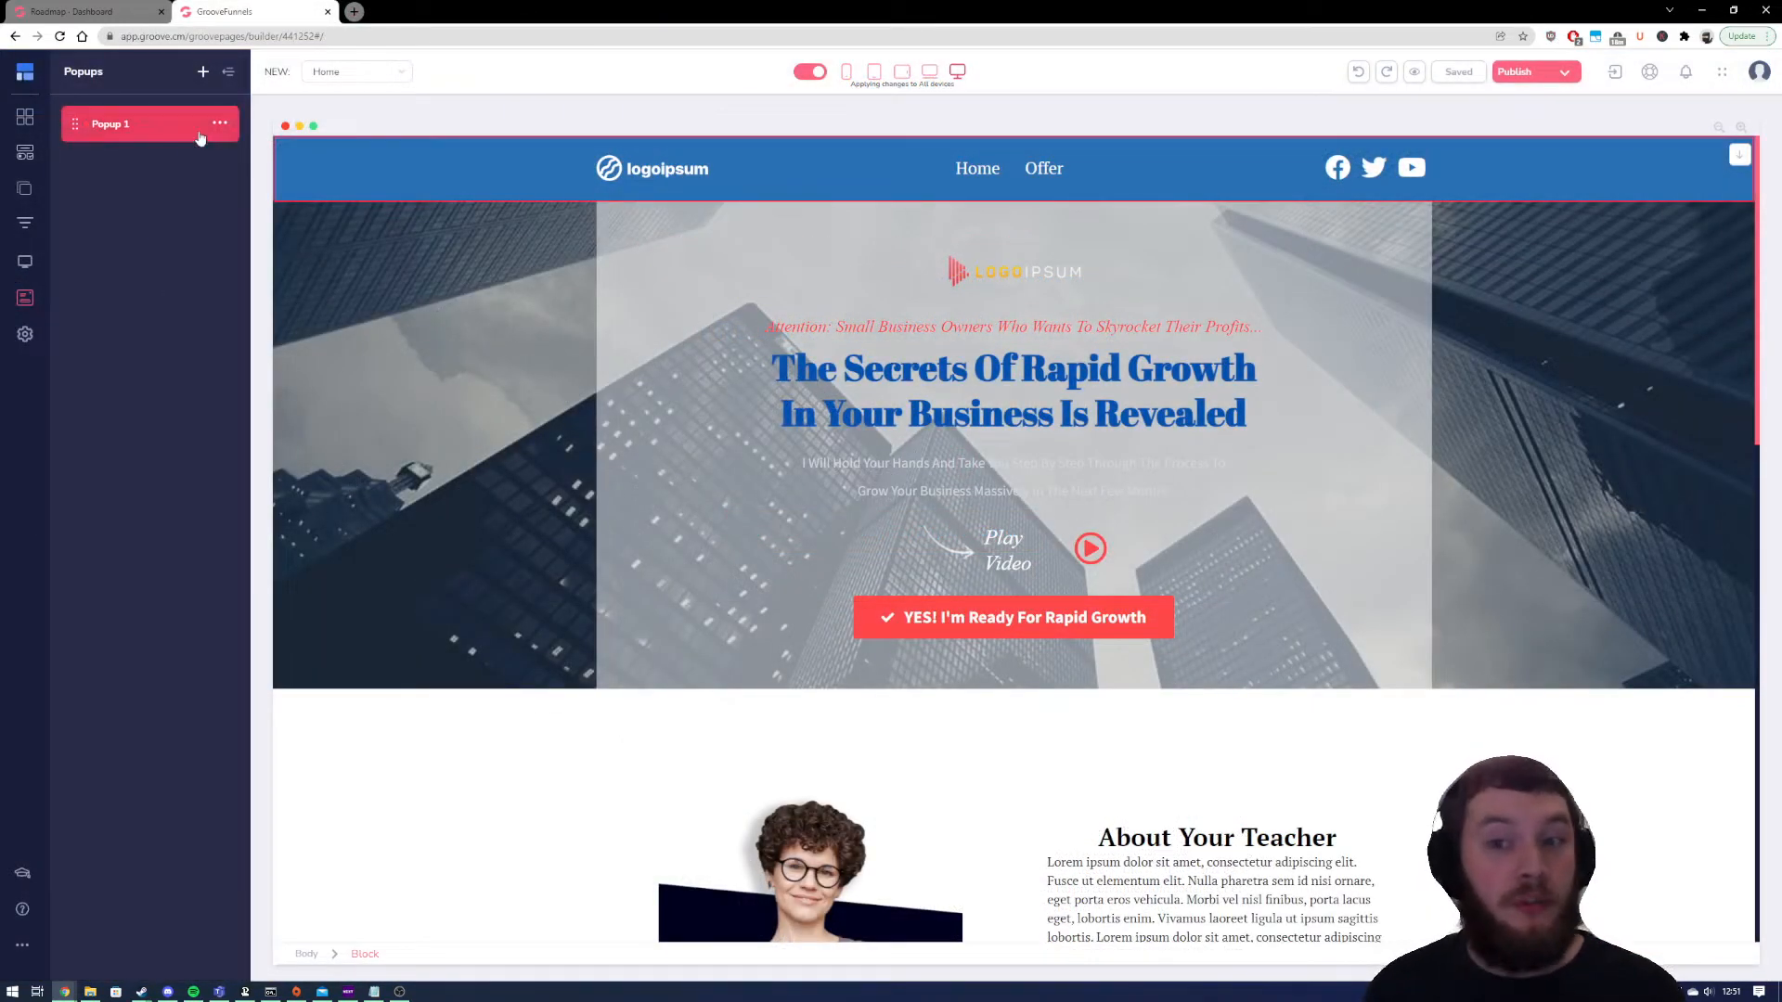
Review the animation settings of Popup 1 once more and close the popup settings
{"action": "left_click", "coordinate": [220, 124]}
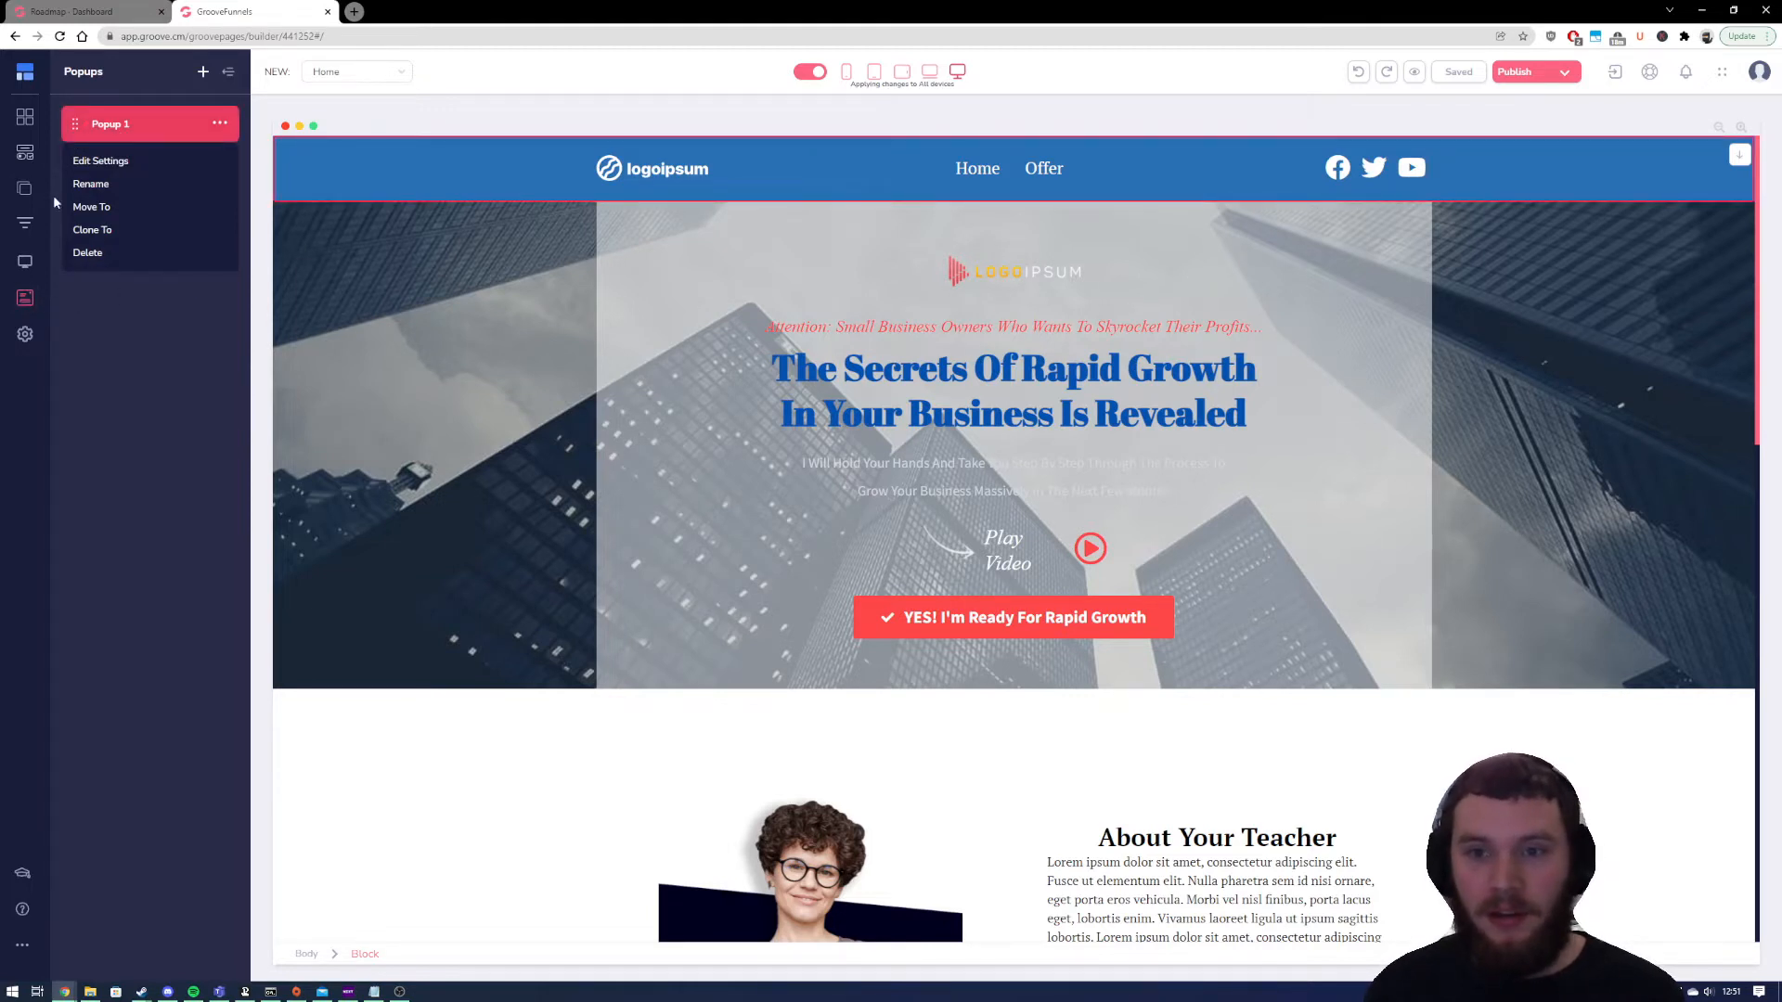
{"action": "left_click", "coordinate": [93, 161]}
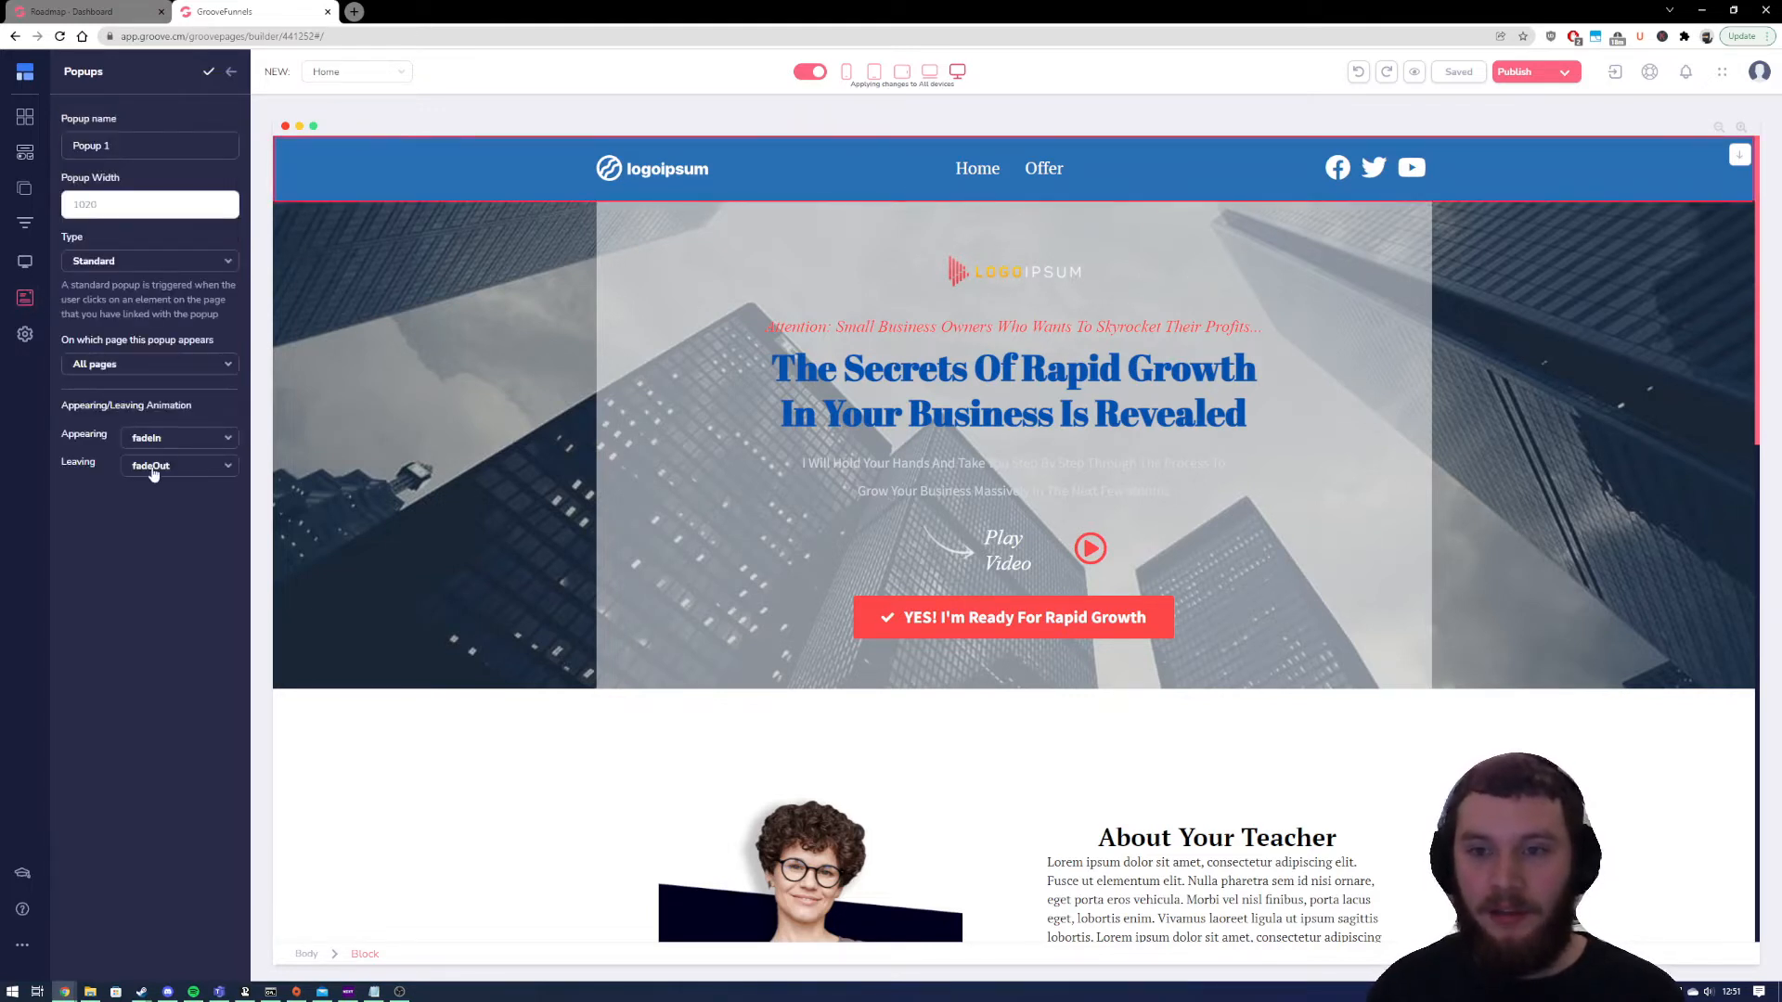
{"action": "left_click", "coordinate": [232, 74]}
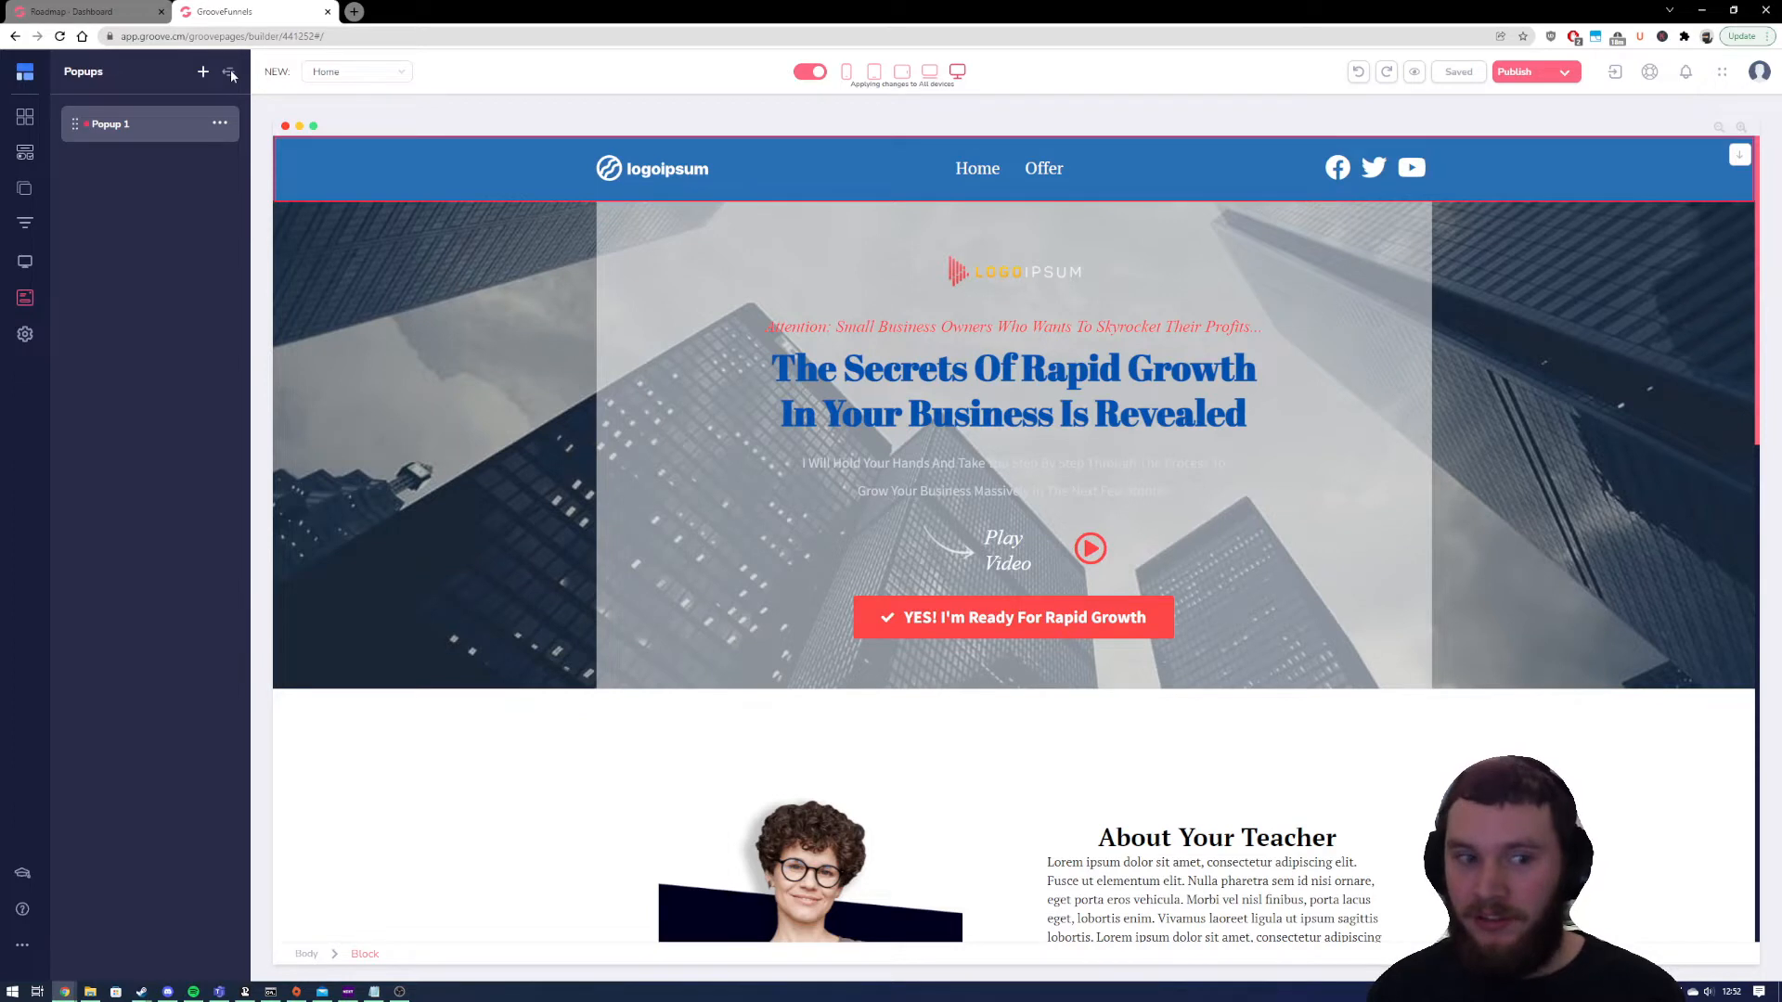
{"action": "left_click", "coordinate": [232, 74]}
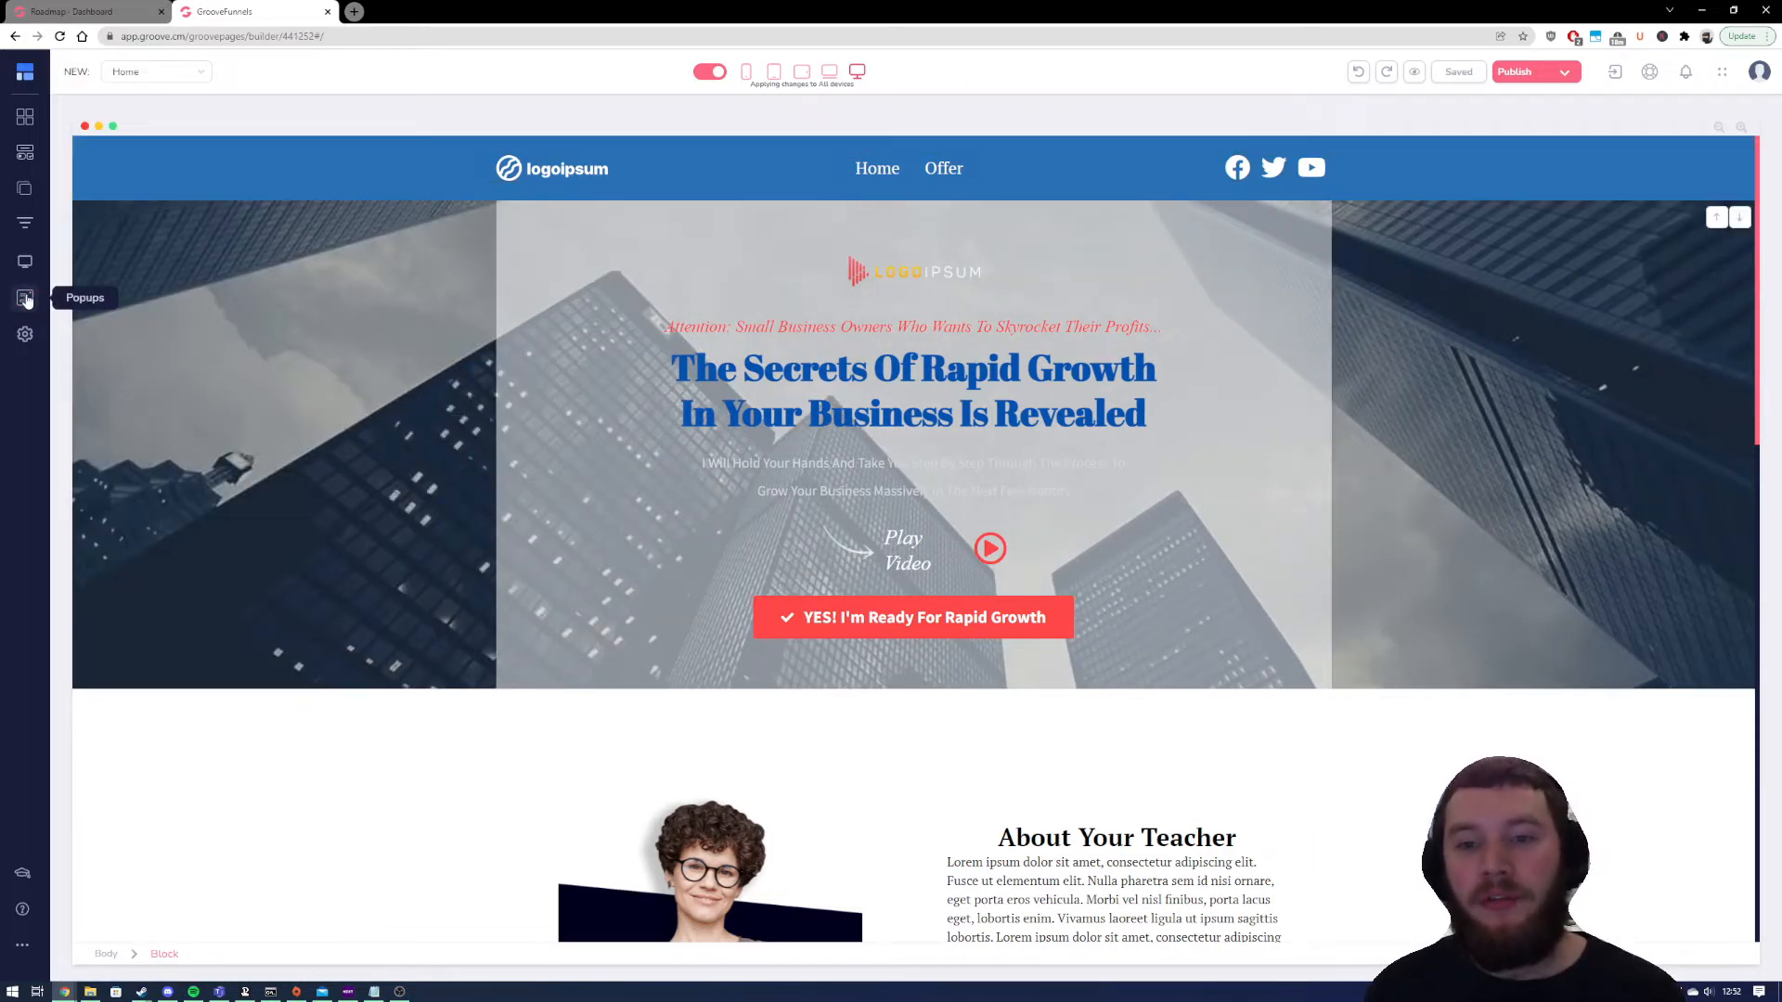
Switch the page builder to the Offer page
{"action": "left_click", "coordinate": [25, 189]}
{"action": "left_click", "coordinate": [133, 204]}
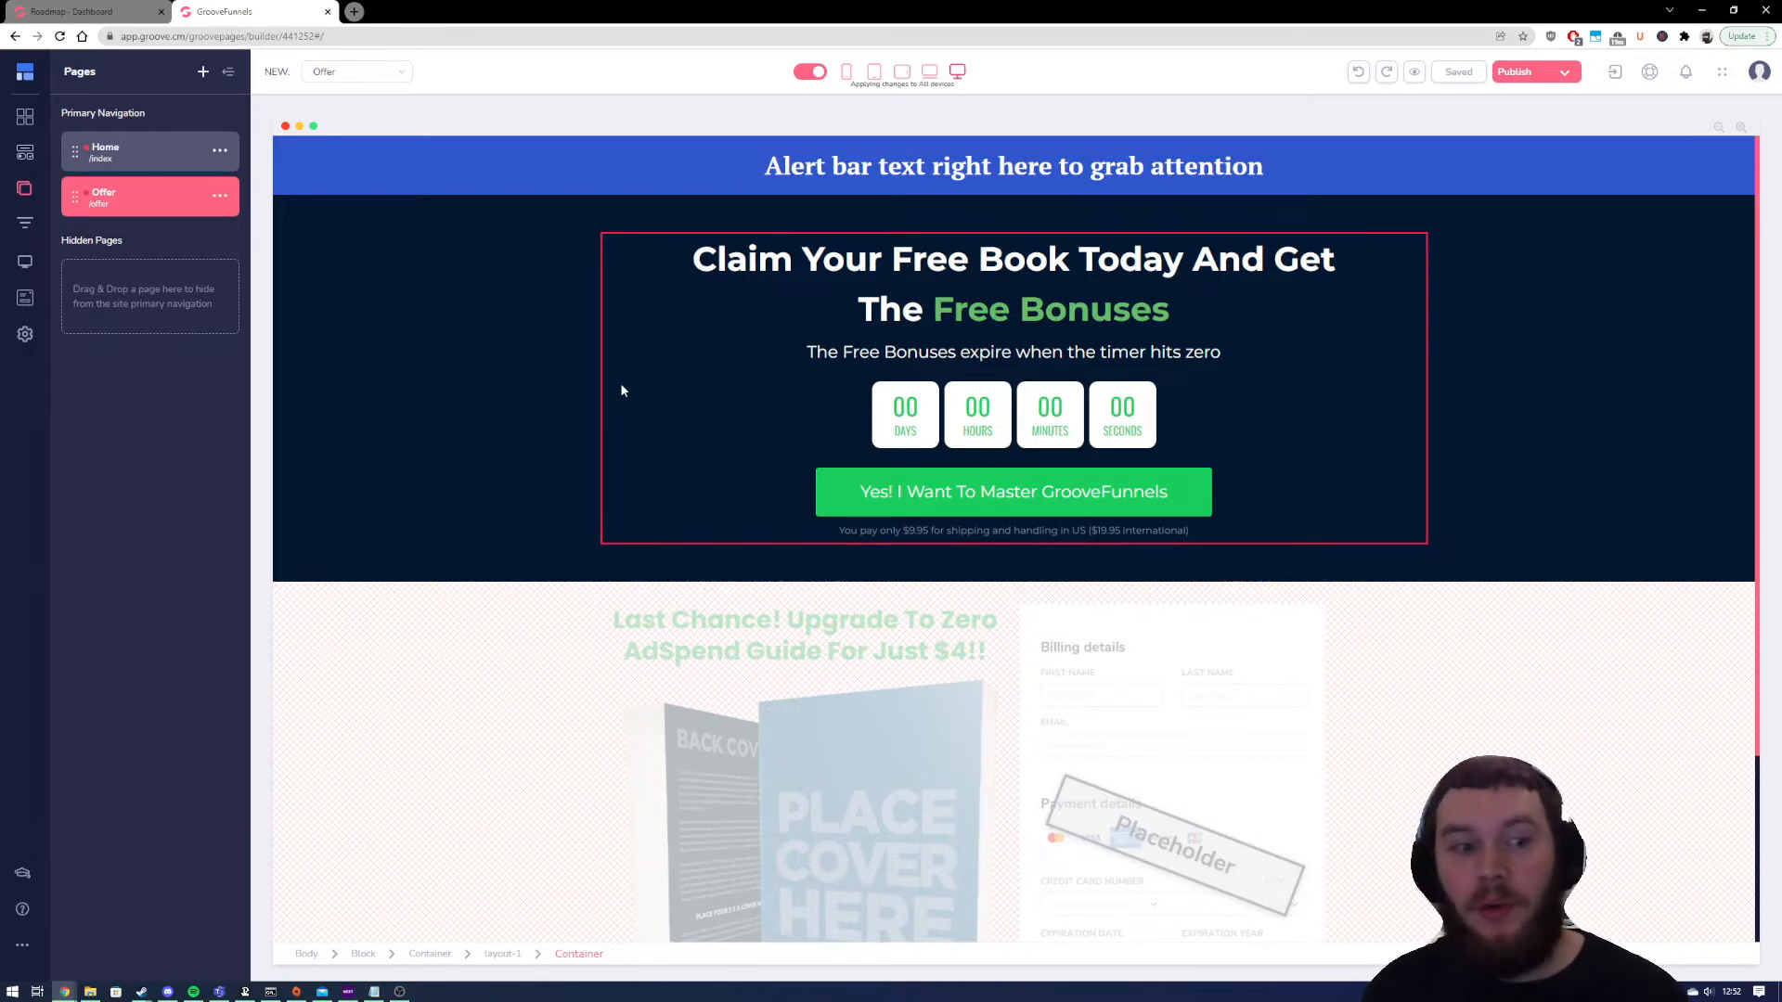
Examine the layout display setting of the Late offer block below the countdown section
{"action": "scroll", "coordinate": [461, 447], "scroll_direction": "down", "scroll_amount": 3}
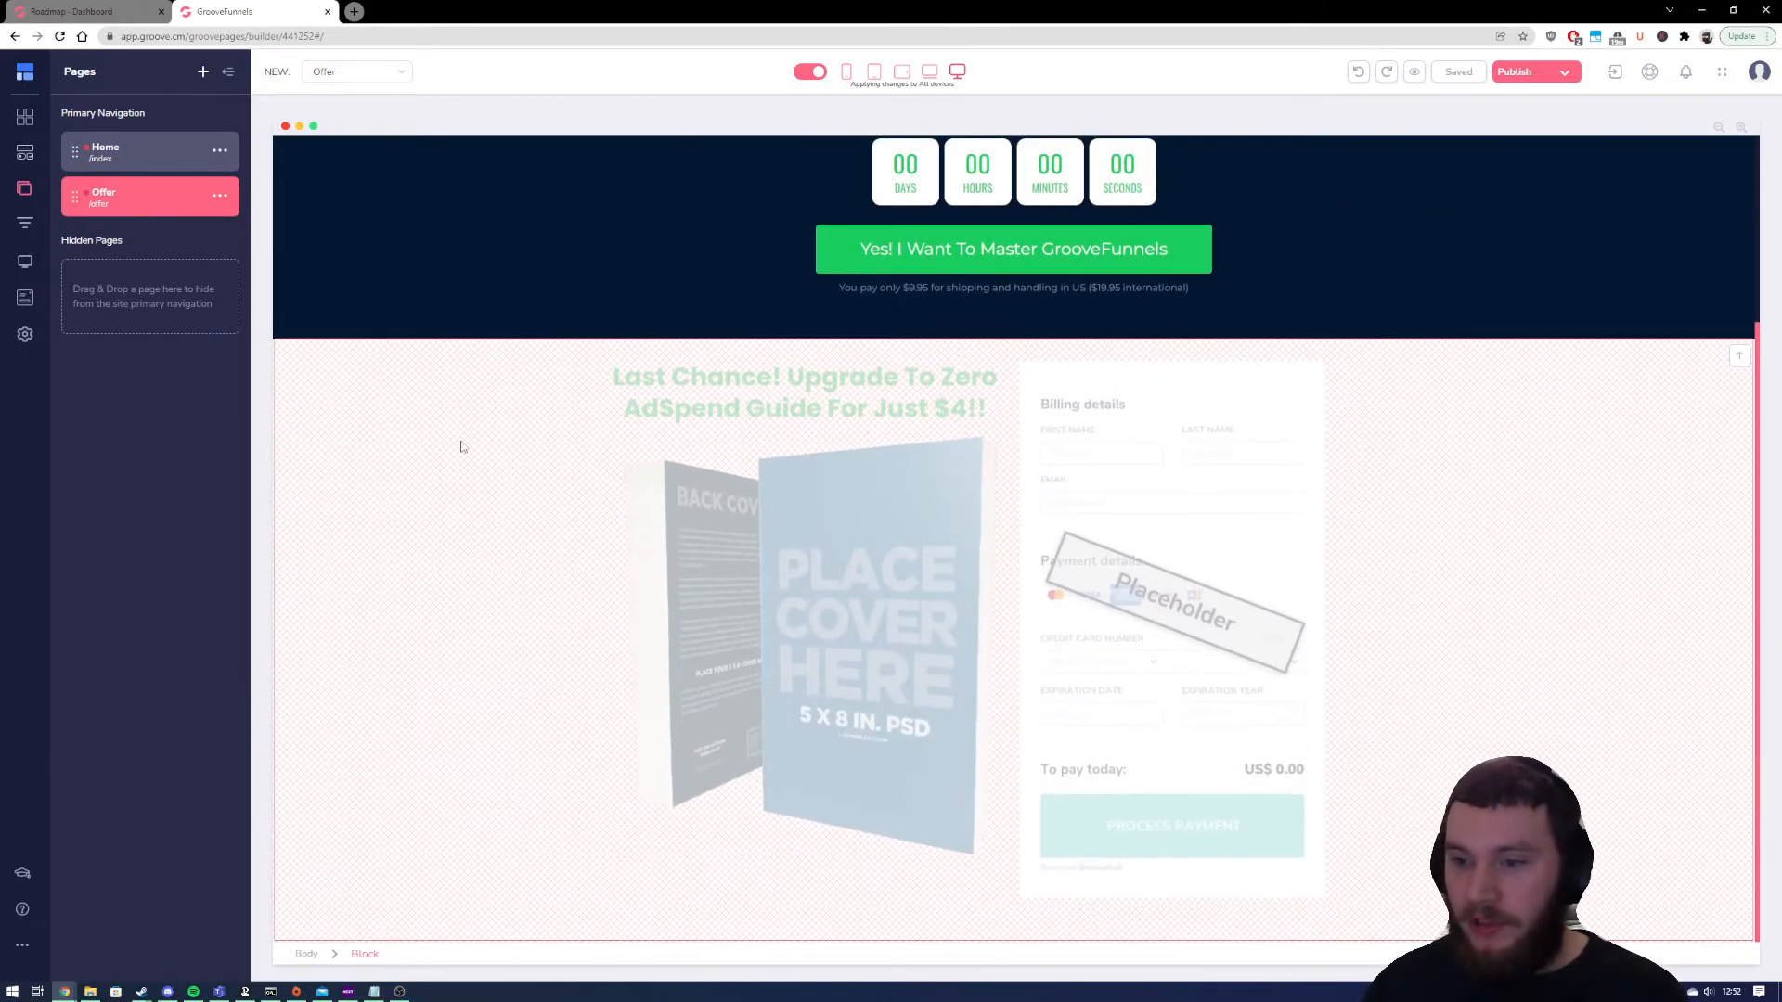
{"action": "left_click", "coordinate": [414, 533]}
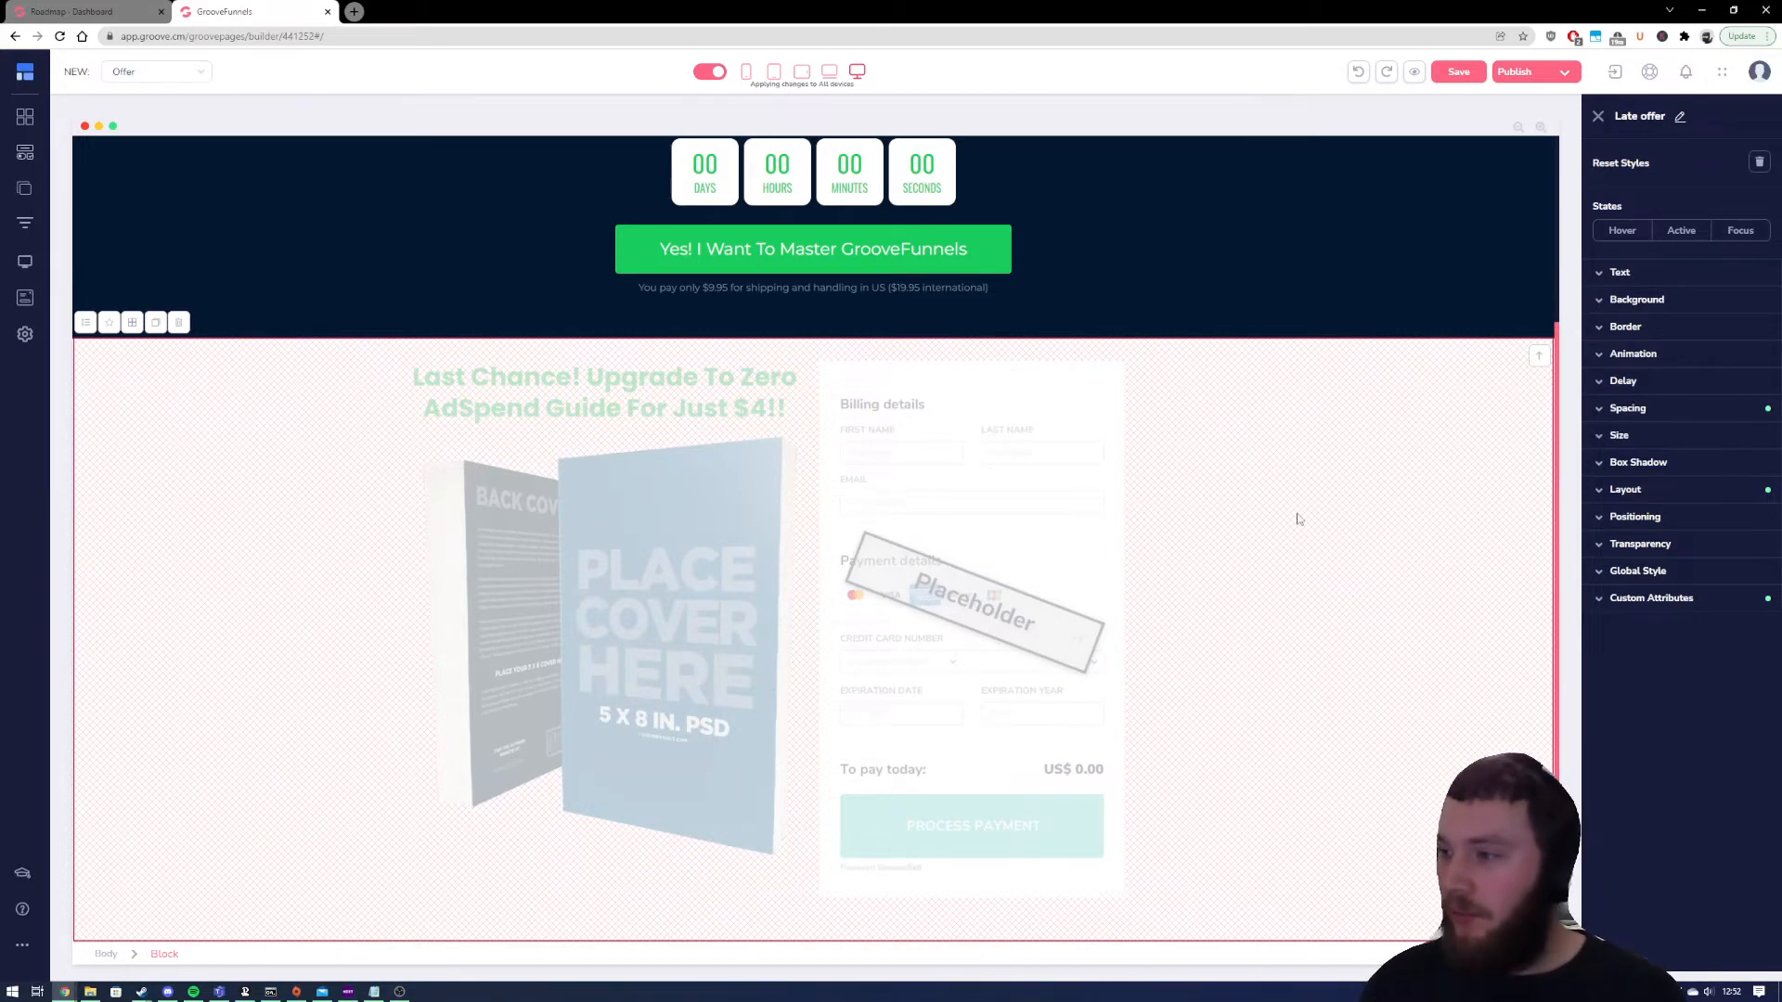
{"action": "left_click", "coordinate": [1667, 501]}
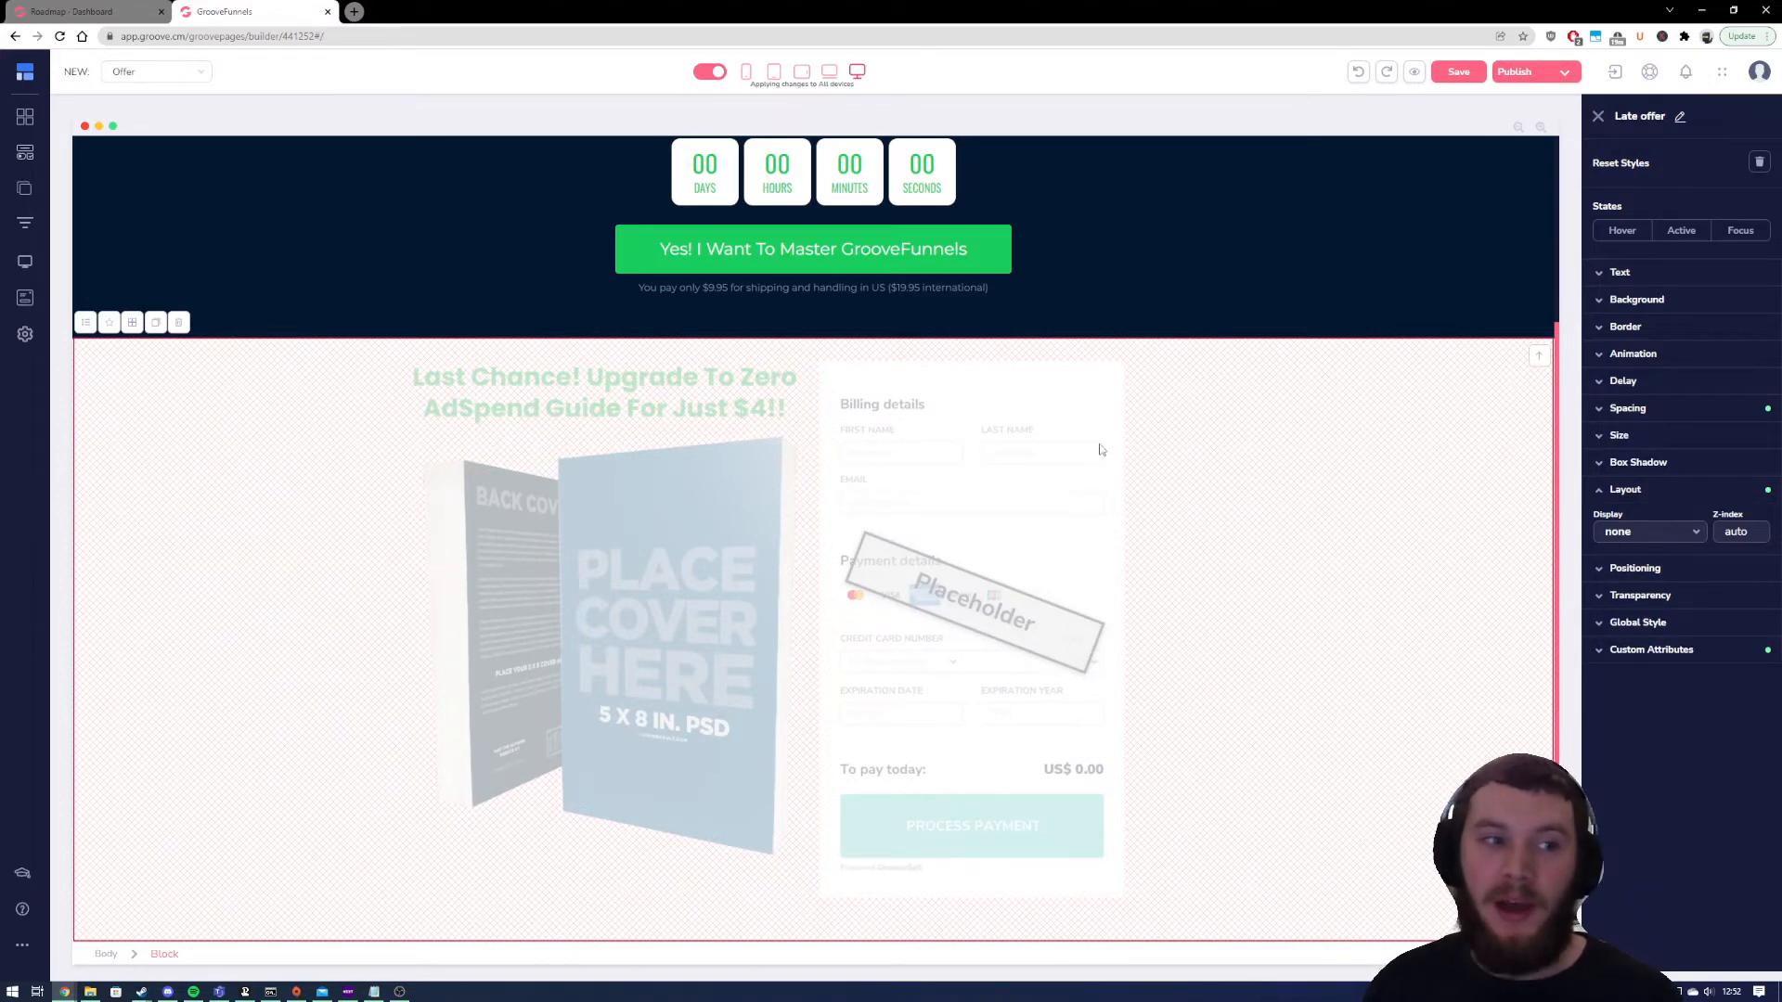
{"action": "left_click", "coordinate": [1598, 118]}
{"action": "scroll", "coordinate": [1114, 334], "scroll_direction": "up", "scroll_amount": 3}
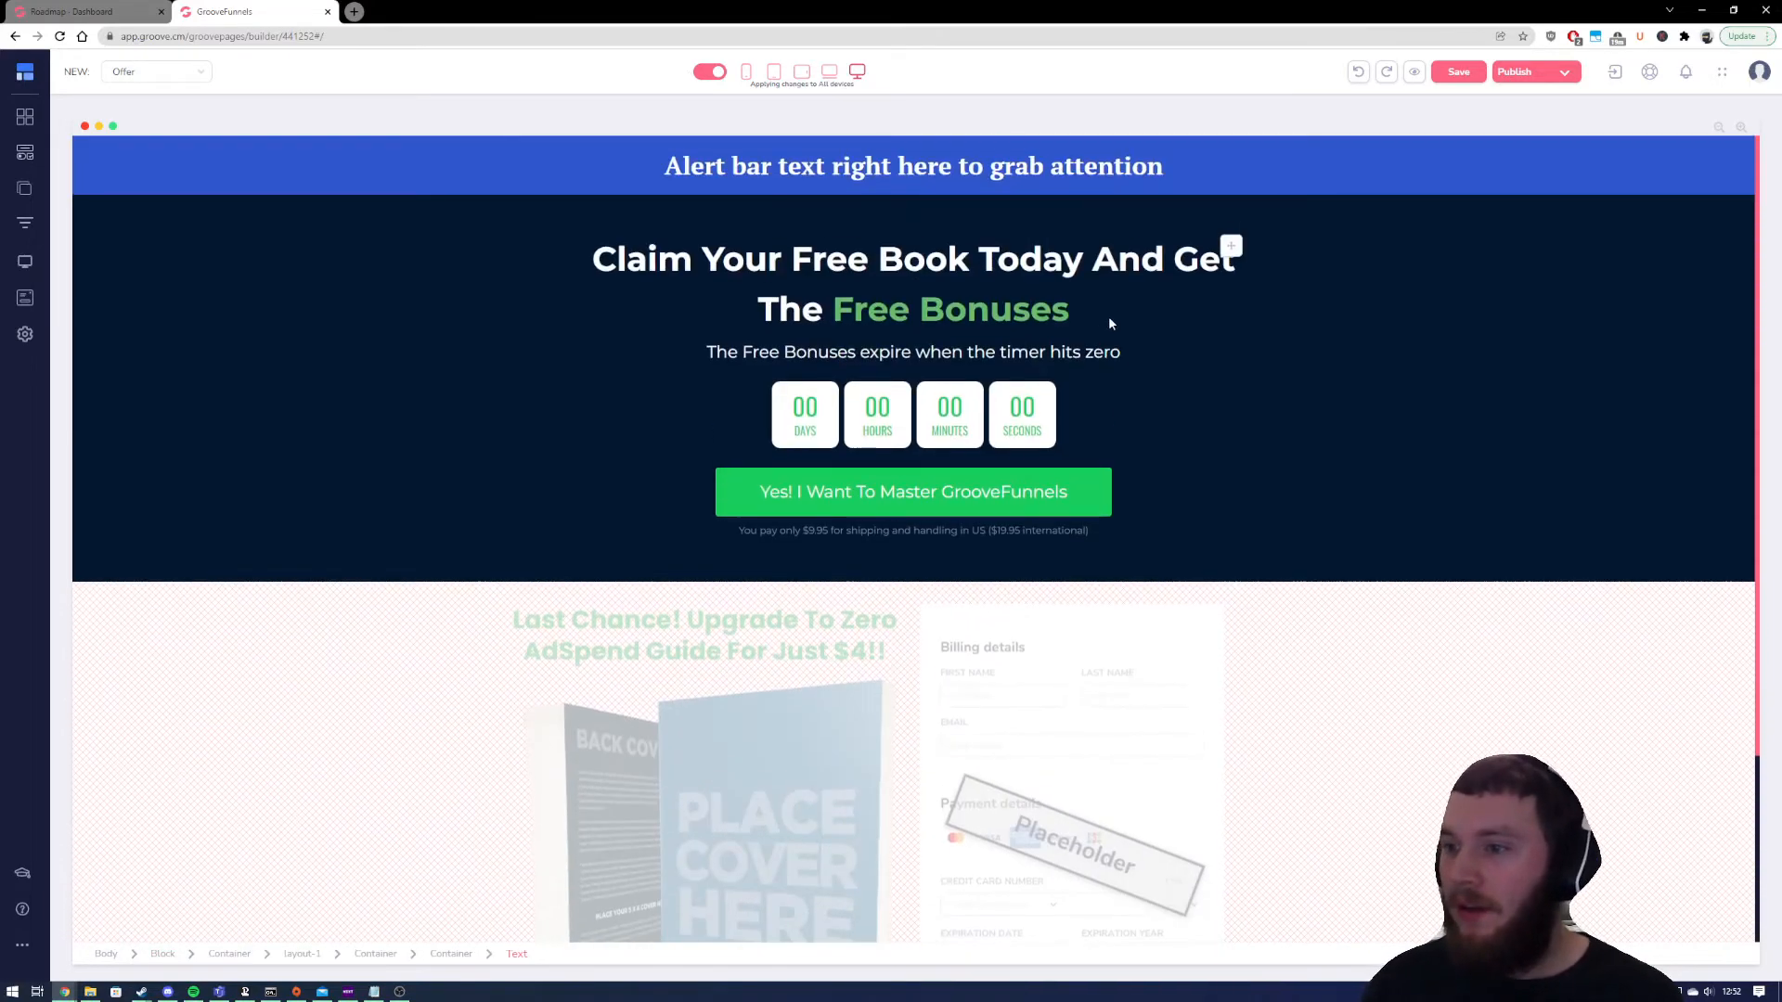
Review the configuration of the countdown timer, keeping the From Landing type and the Show/Hide Blocks action at zero
{"action": "left_click", "coordinate": [1116, 410]}
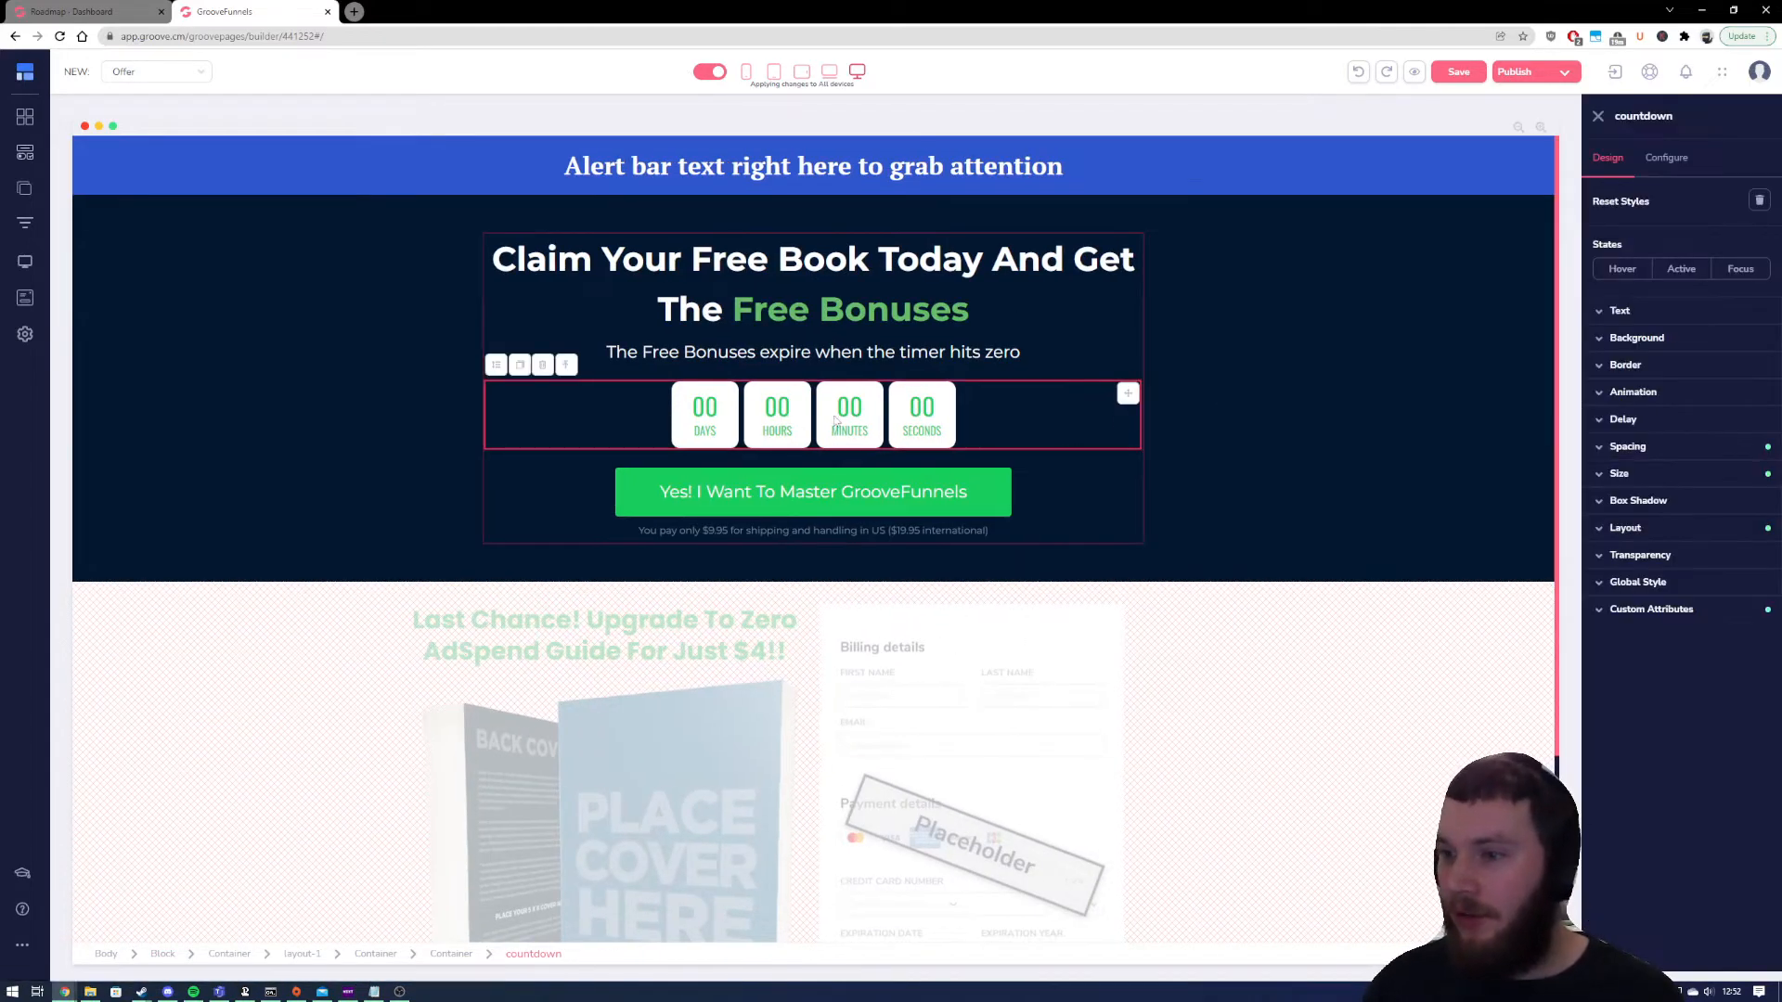
{"action": "left_click", "coordinate": [1667, 160]}
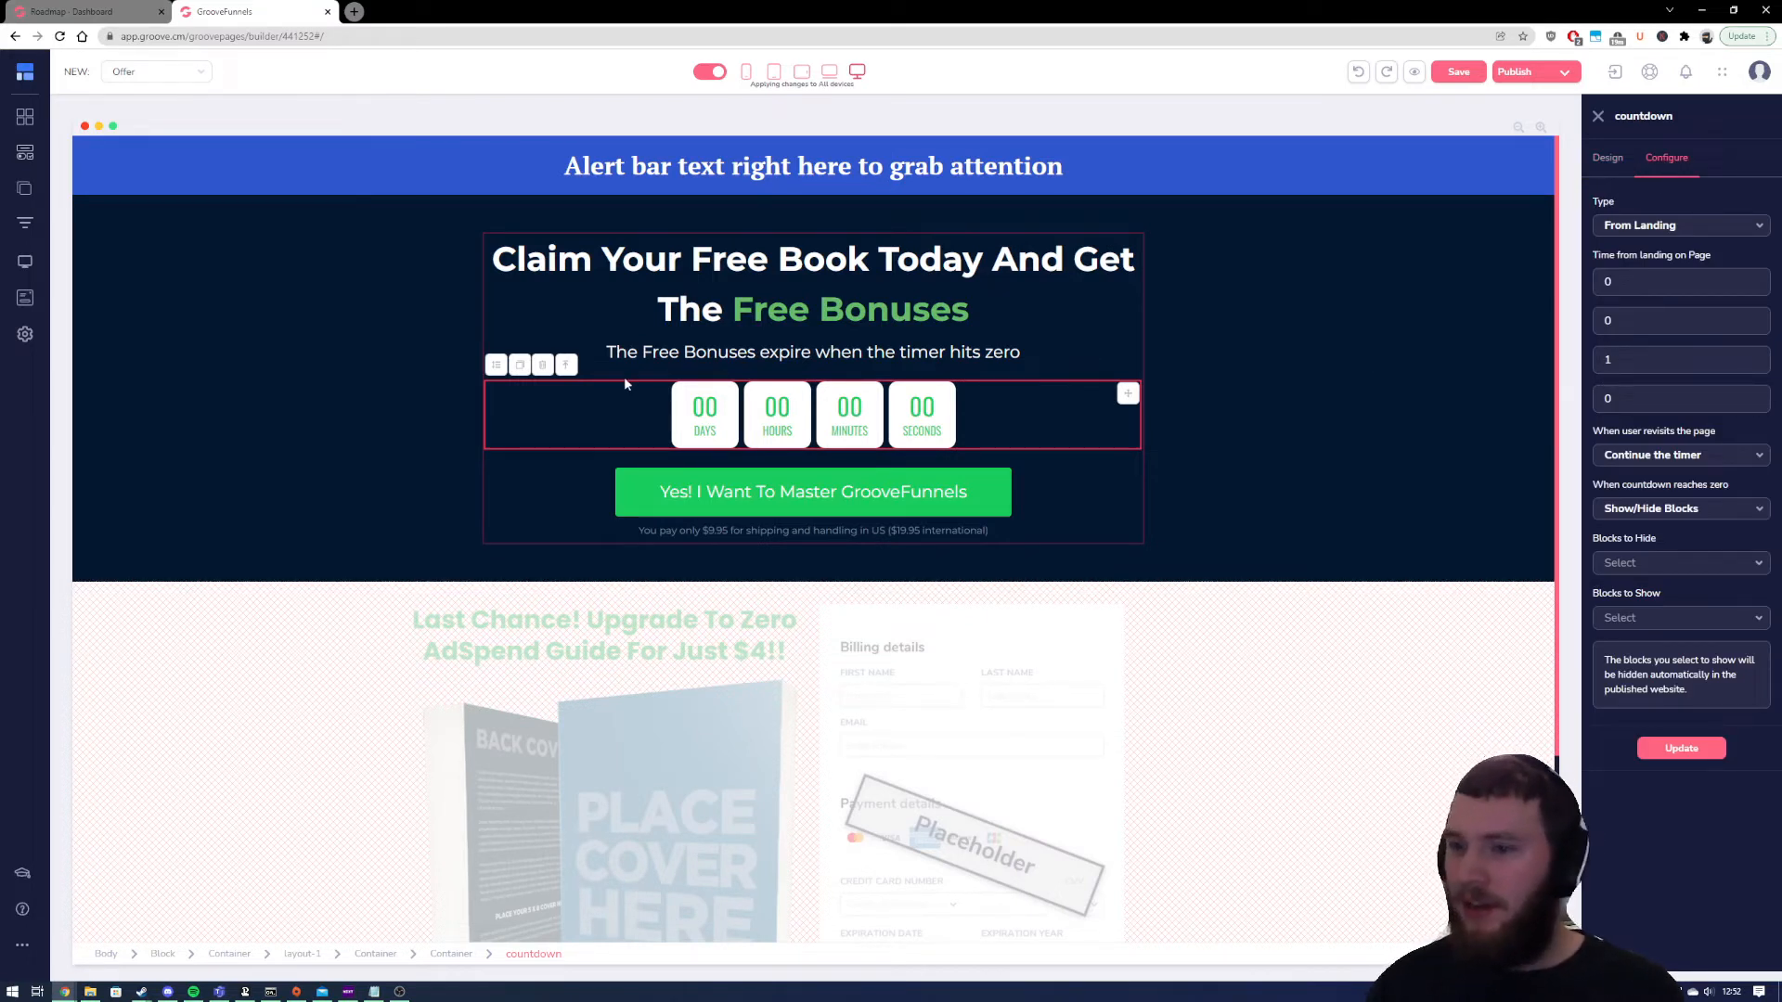
{"action": "left_click", "coordinate": [1650, 230]}
{"action": "left_click", "coordinate": [1640, 333]}
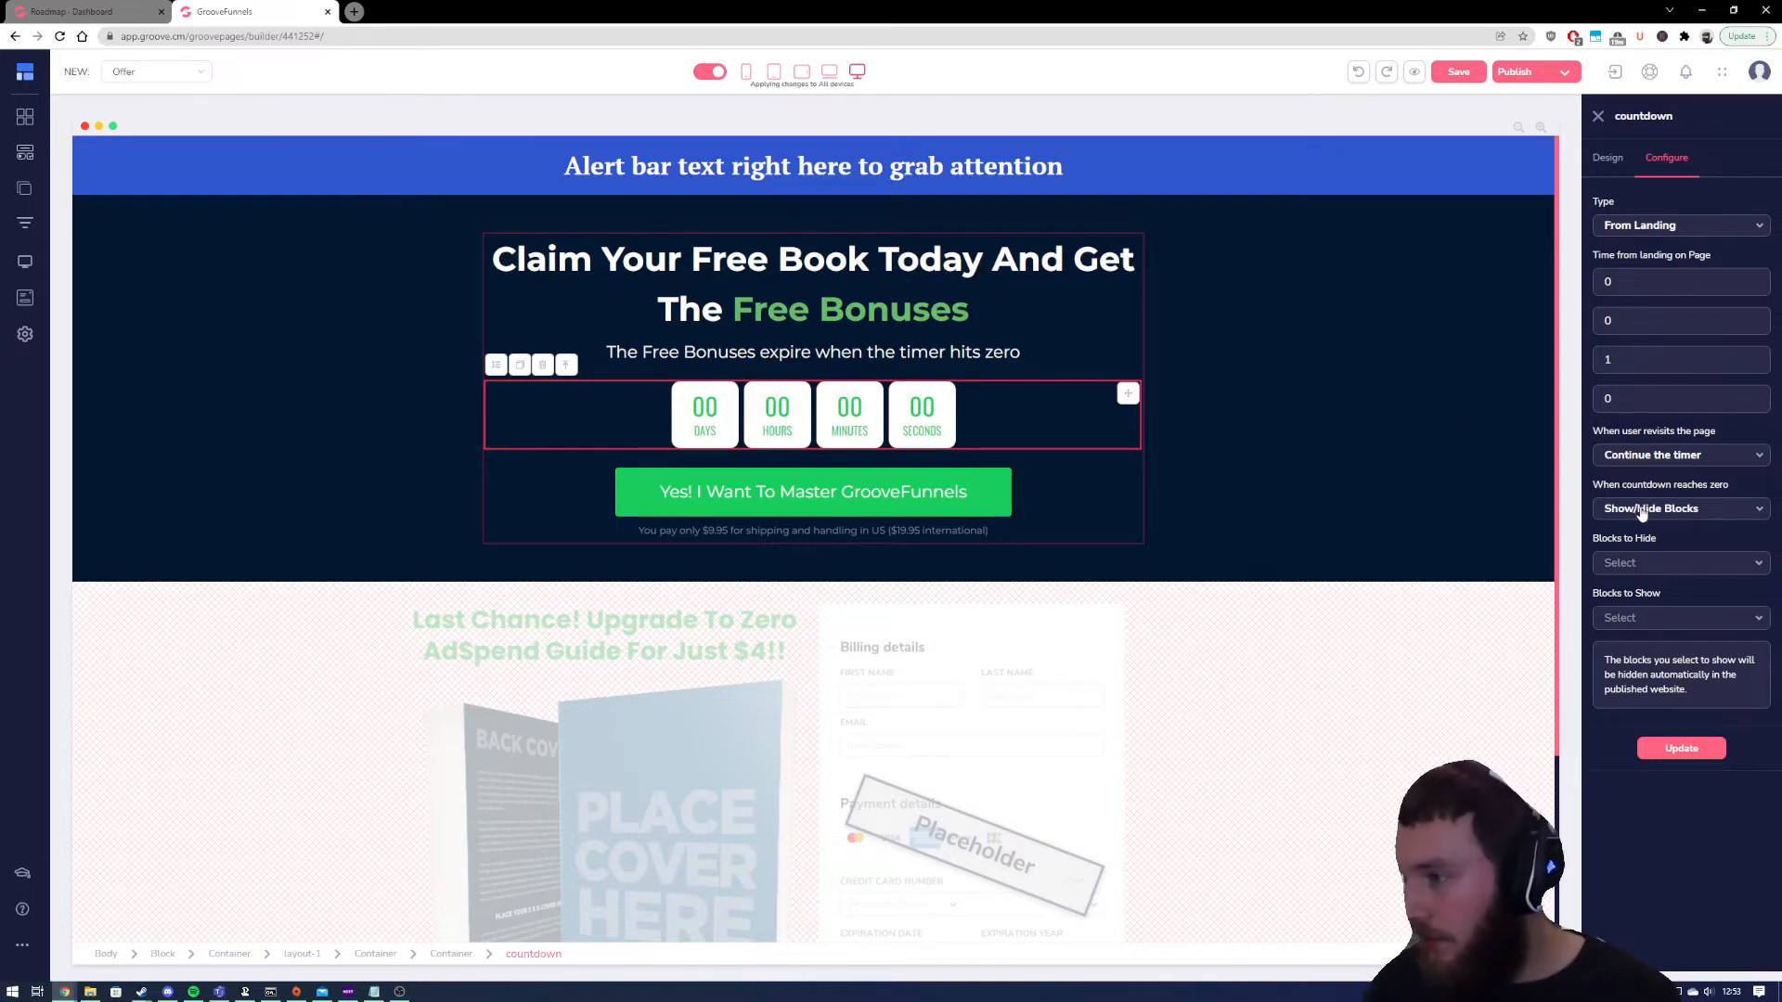
{"action": "left_click", "coordinate": [1765, 512]}
{"action": "left_click", "coordinate": [1763, 512]}
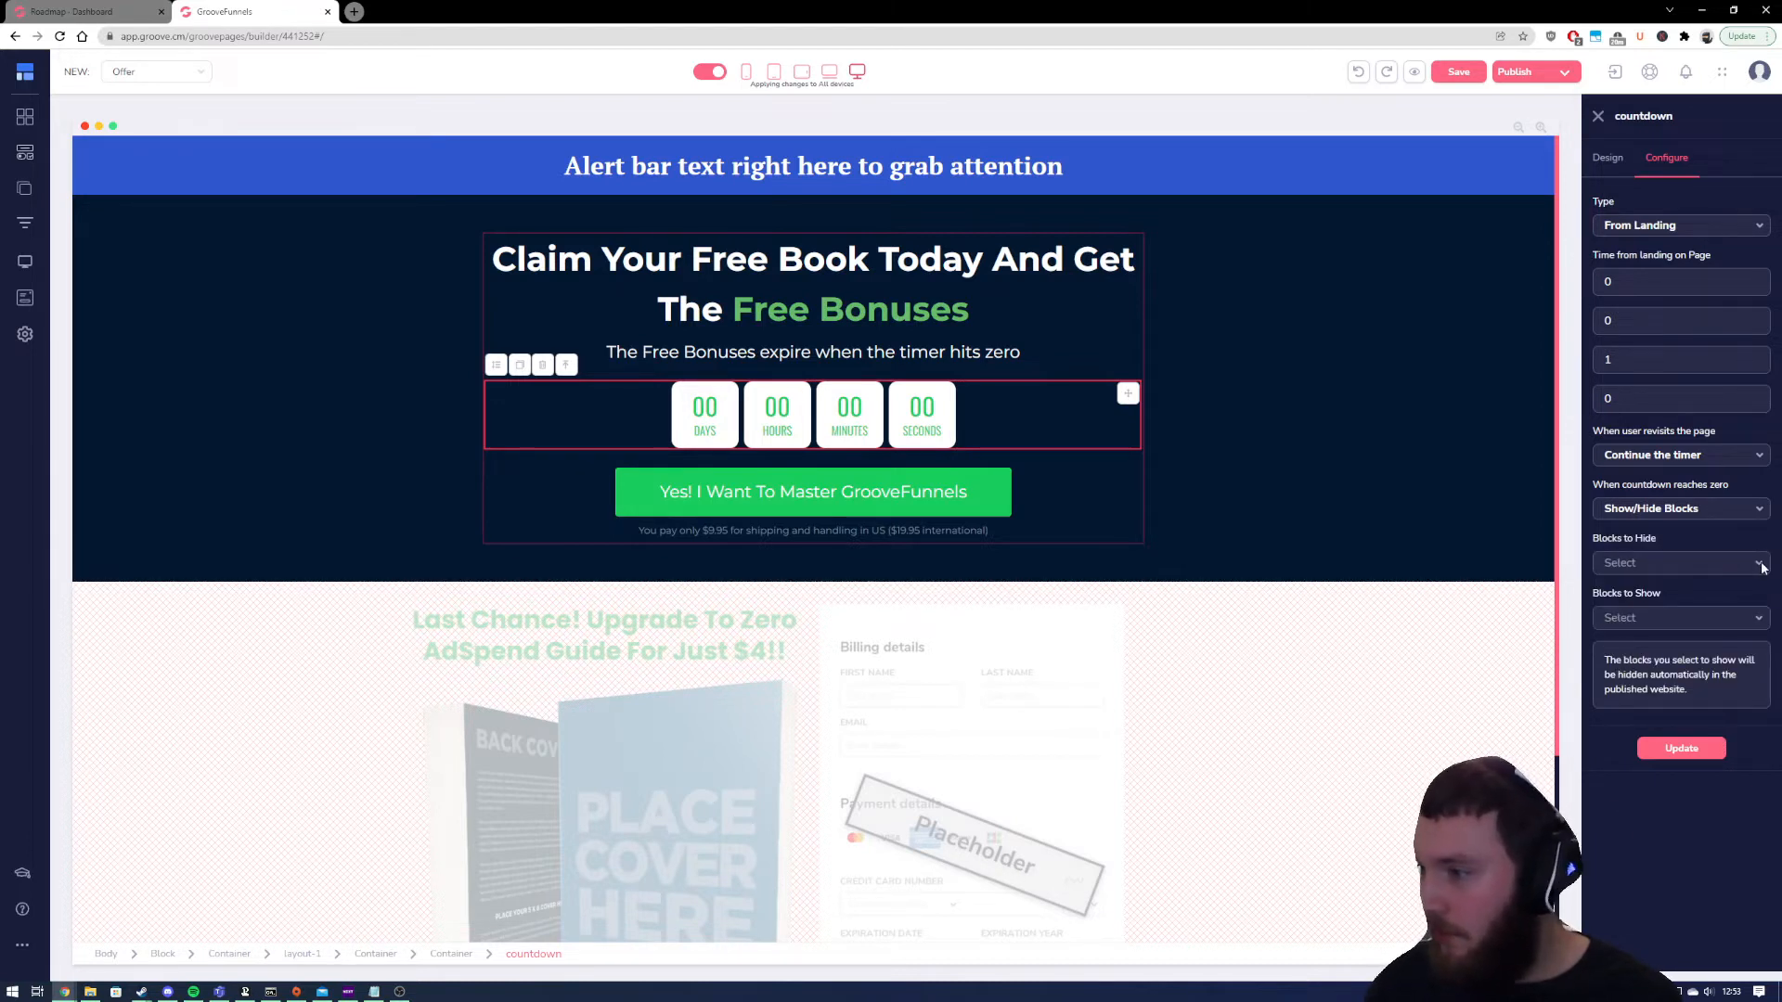
Choose Countdown as the block to hide and Late offer as the block to show when the timer ends
{"action": "left_click", "coordinate": [1762, 564]}
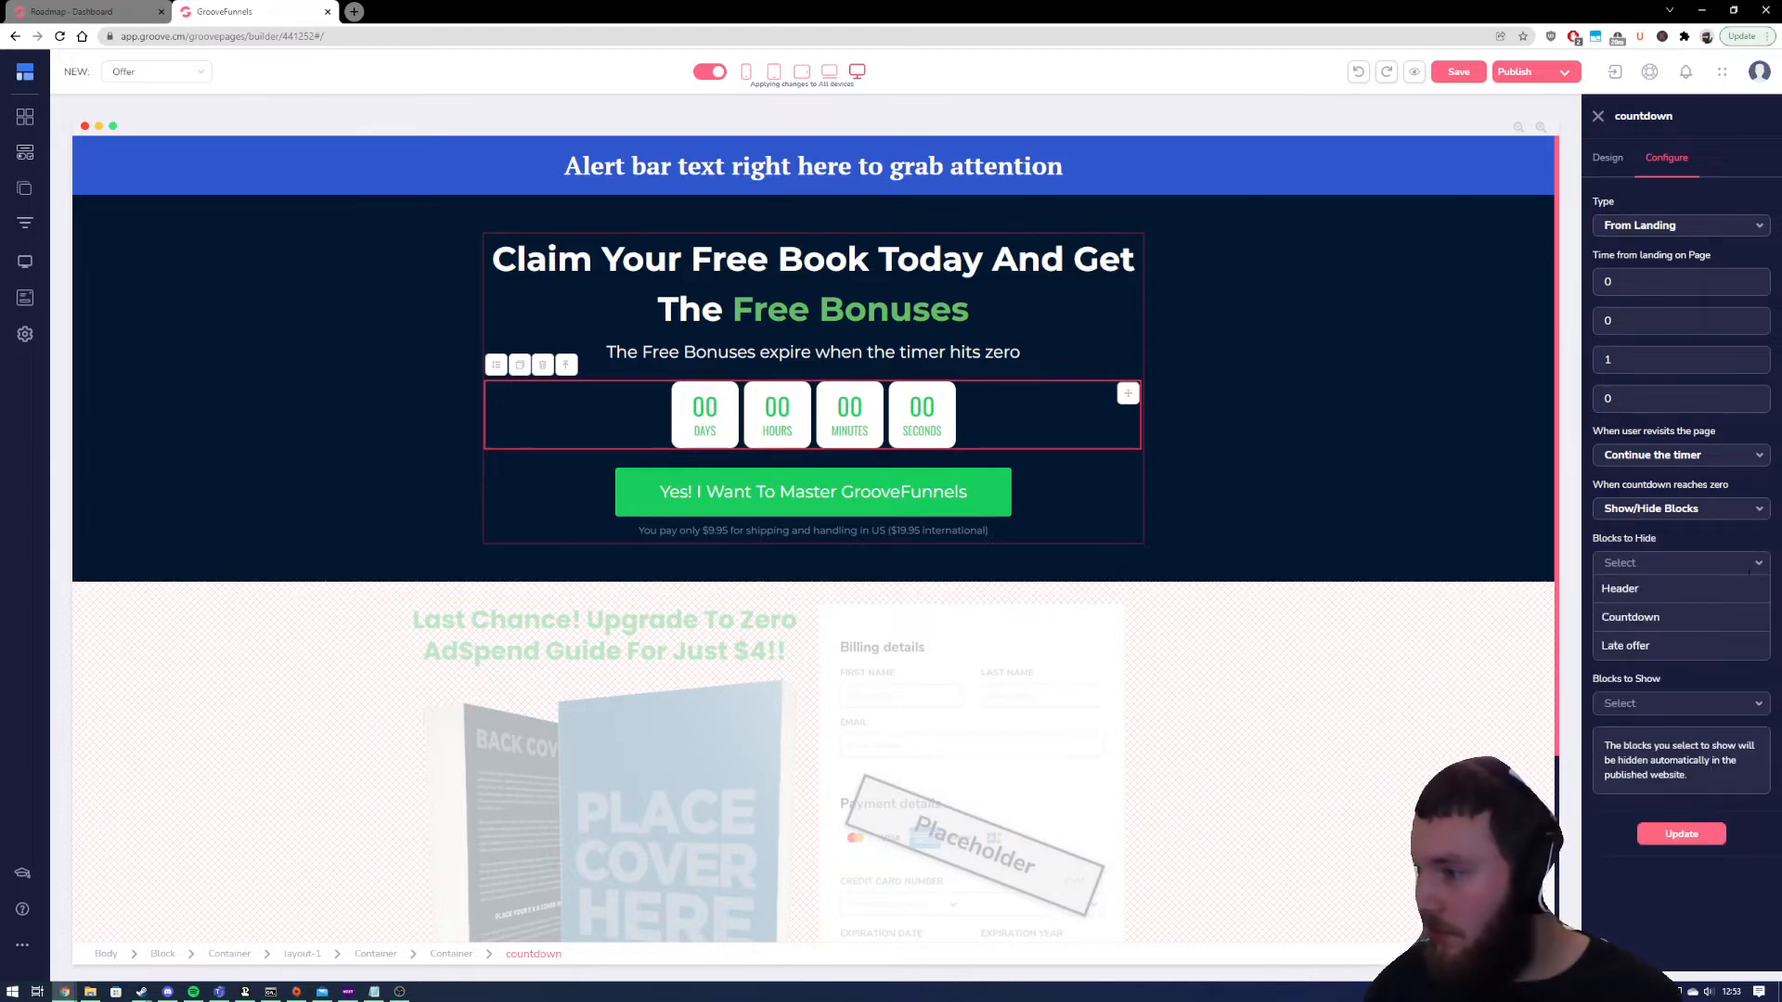
{"action": "left_click", "coordinate": [1630, 620]}
{"action": "left_click", "coordinate": [1759, 565]}
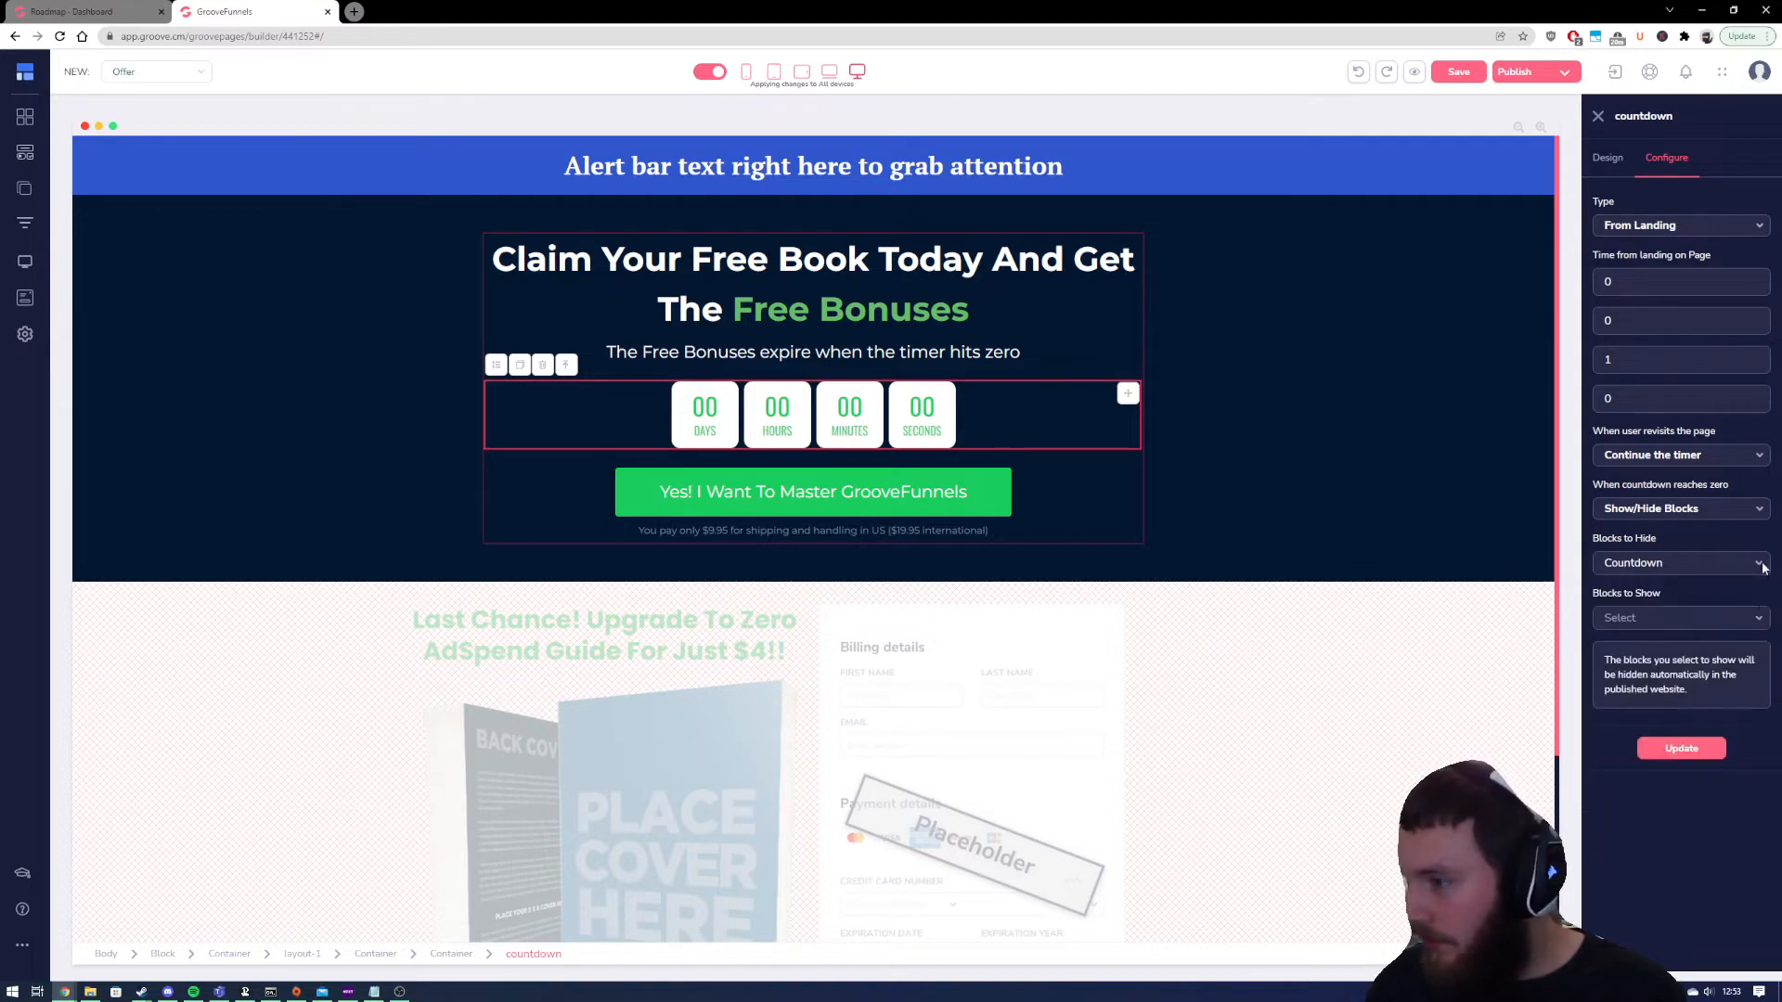
{"action": "left_click", "coordinate": [1758, 620]}
{"action": "left_click", "coordinate": [1611, 703]}
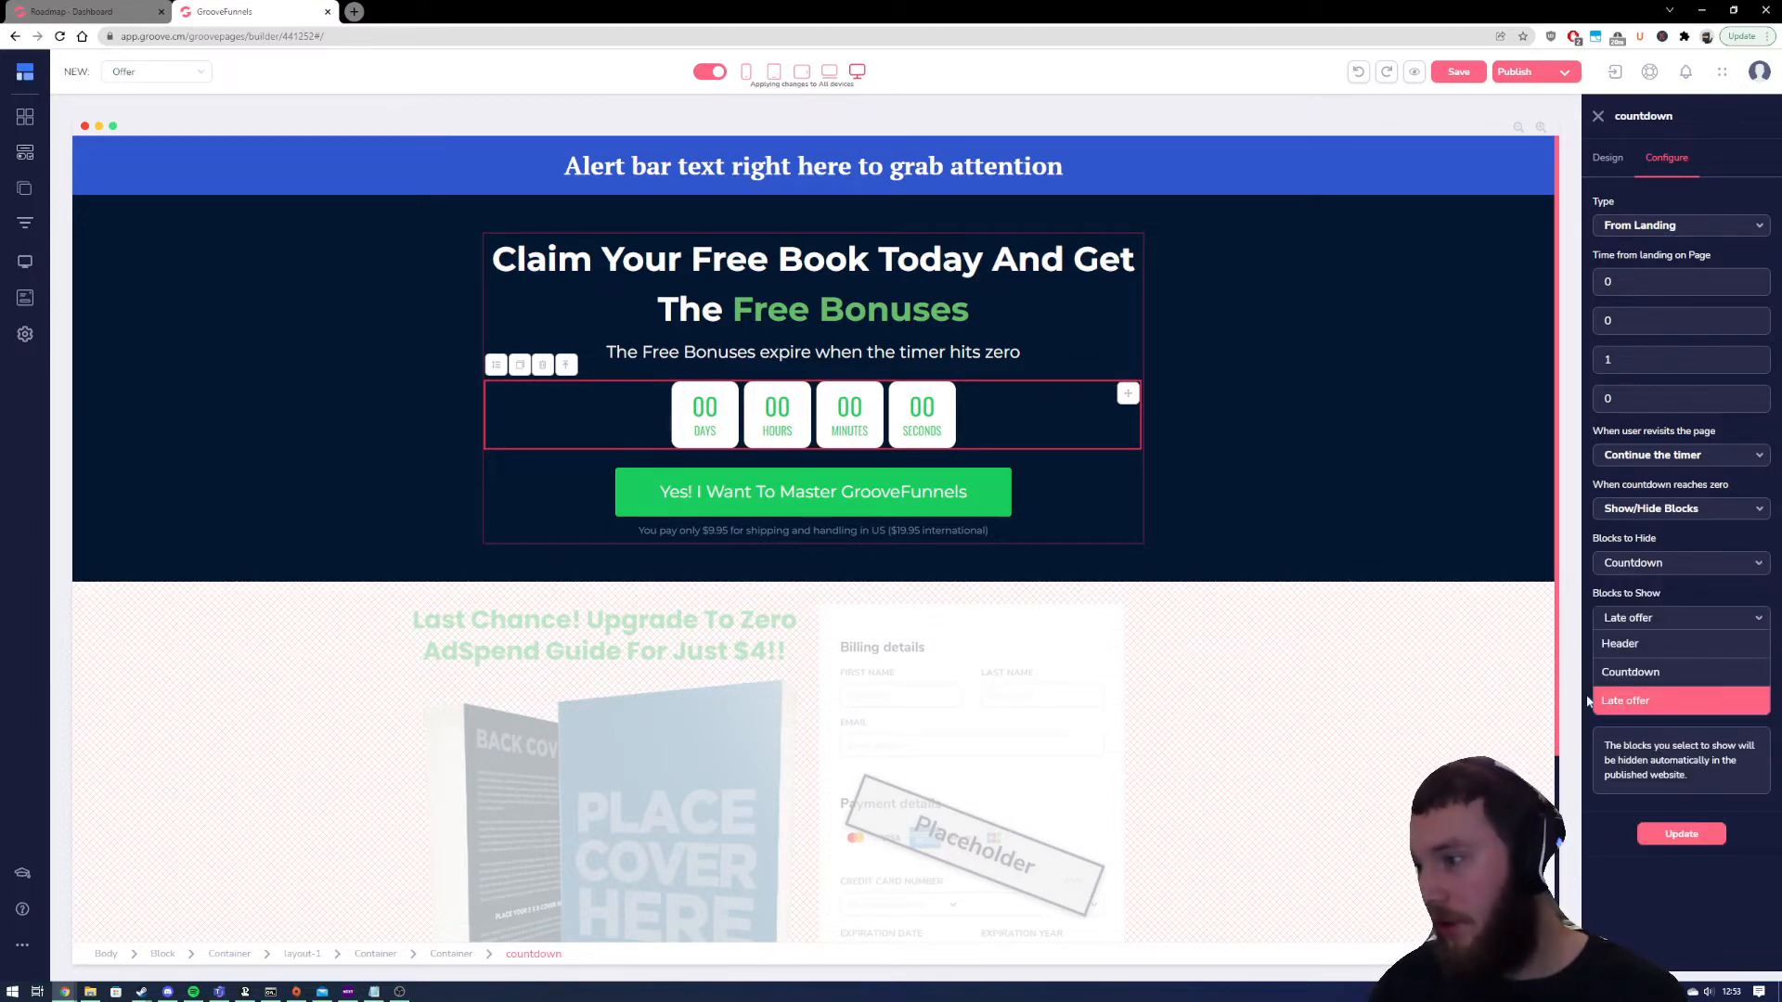
Check the names of the alert bar, timer section and last-chance offer blocks, and close the block settings
{"action": "left_click", "coordinate": [1427, 176]}
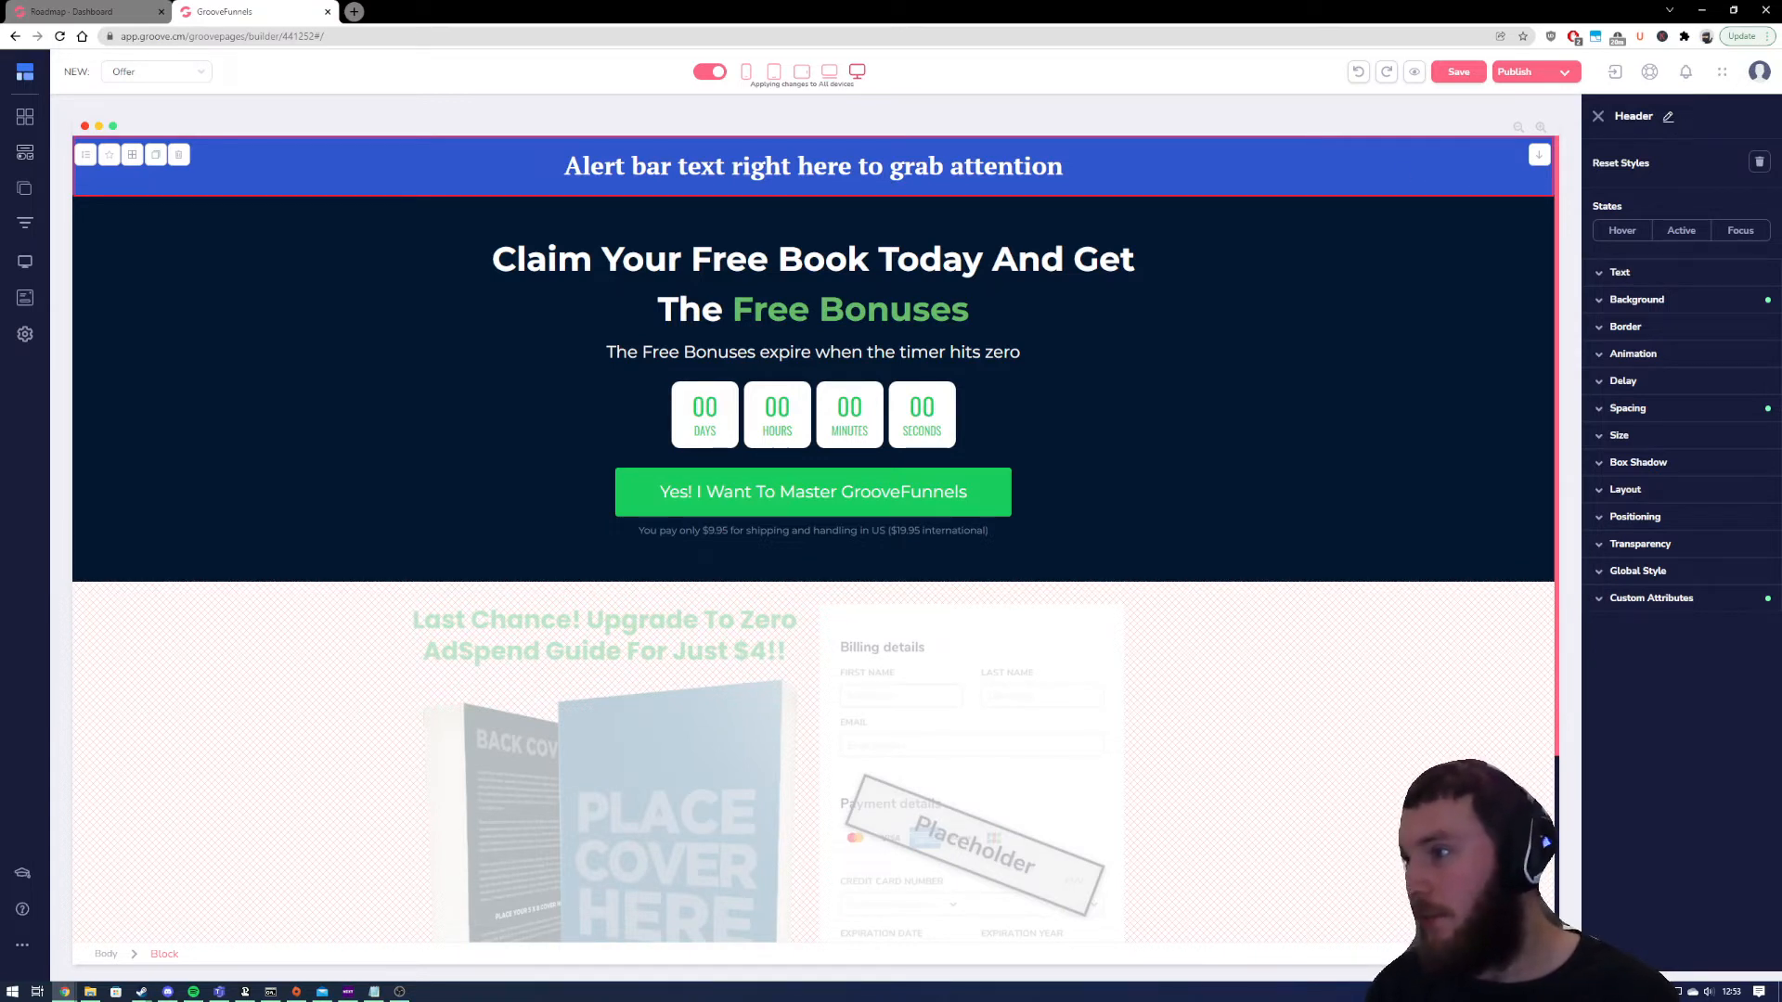
{"action": "left_click", "coordinate": [1457, 298]}
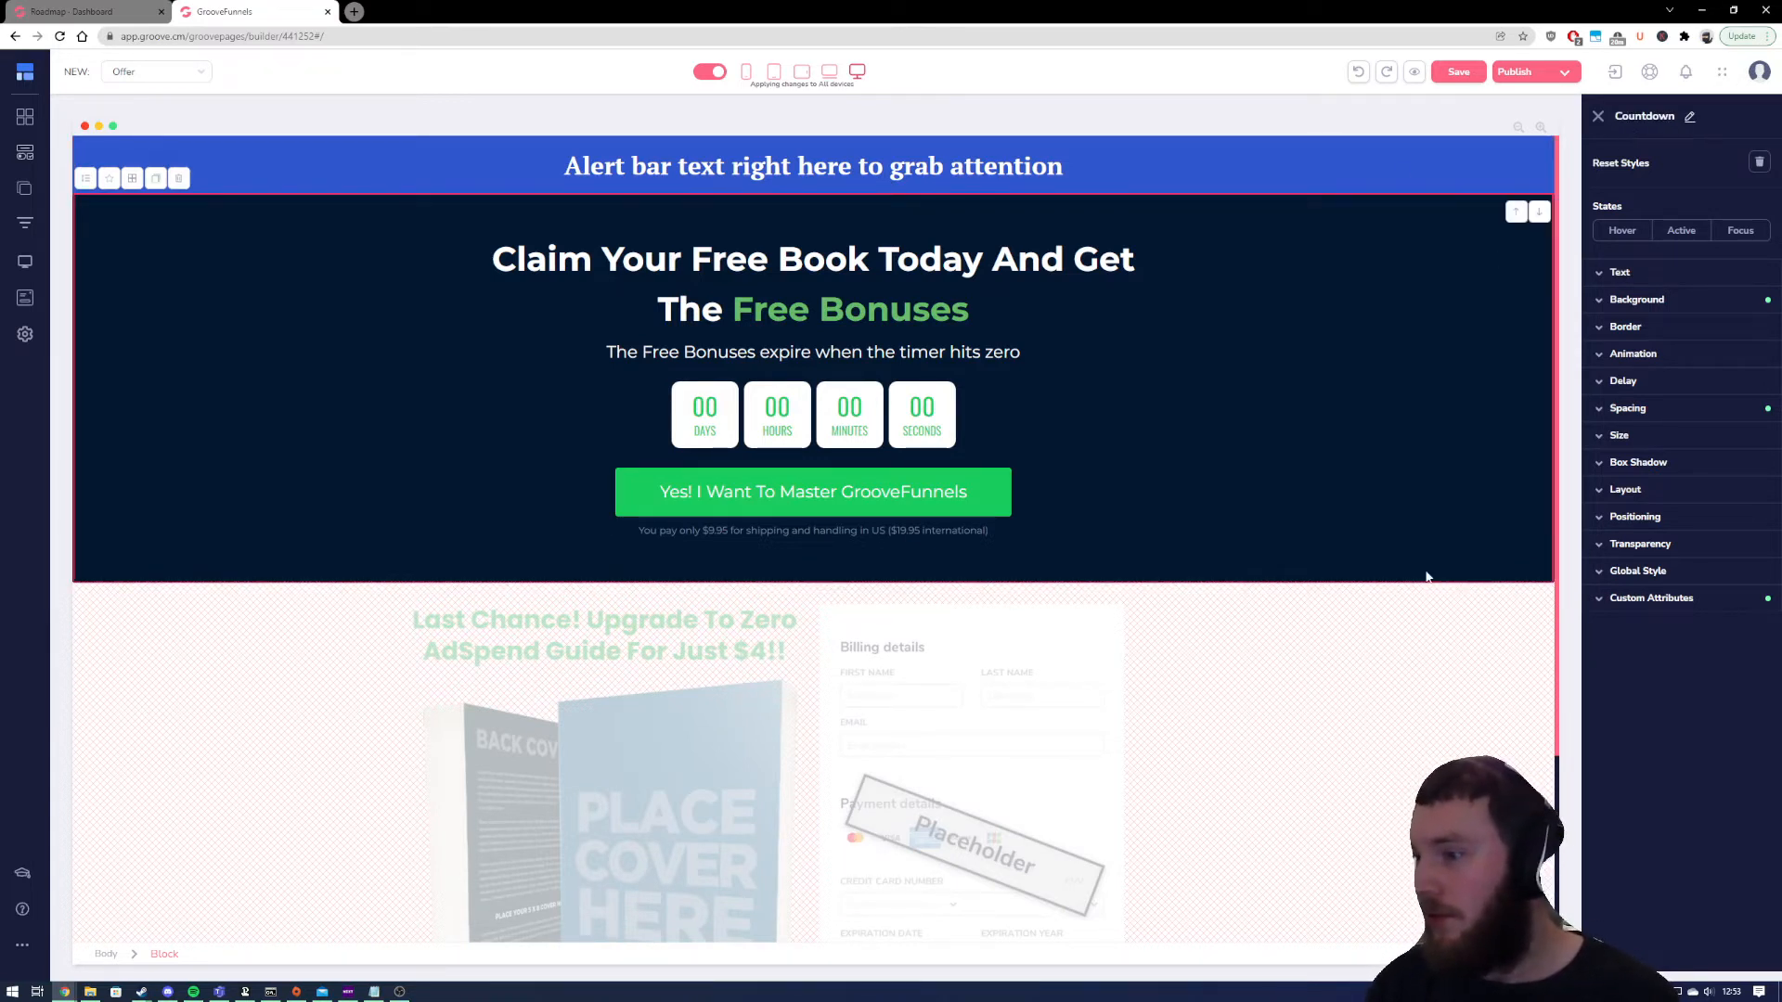
{"action": "left_click", "coordinate": [1440, 617]}
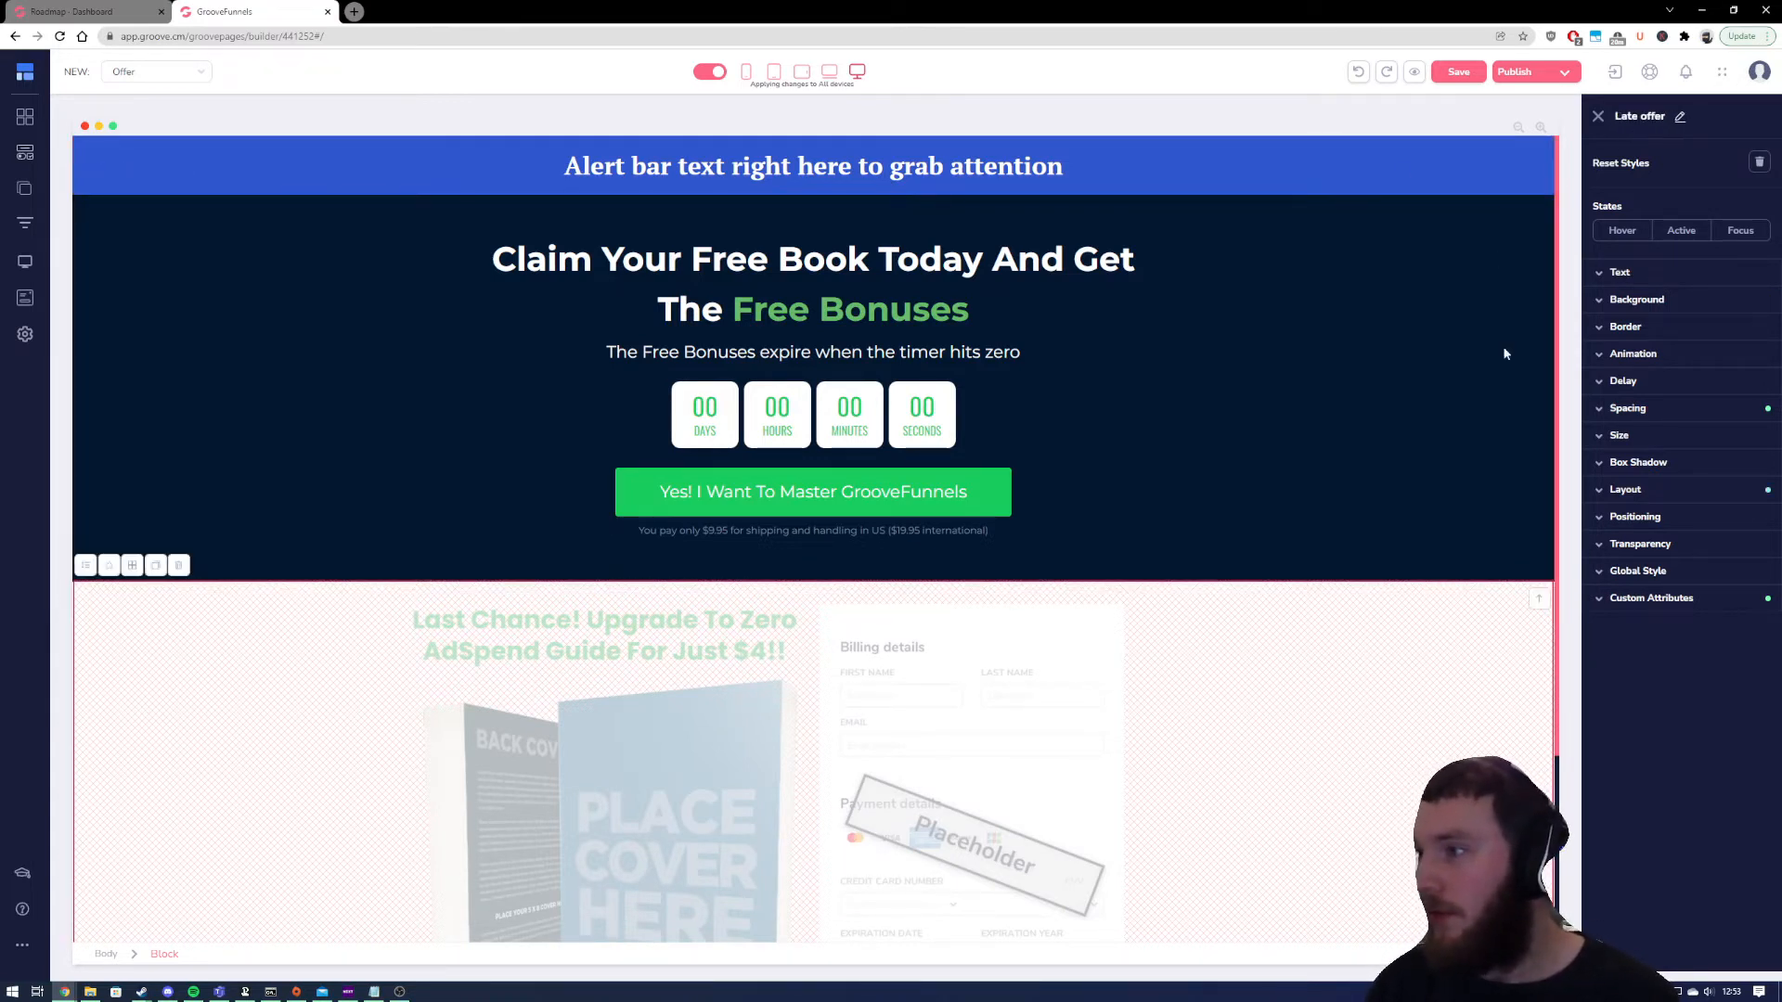
{"action": "left_click", "coordinate": [1598, 116]}
Configure the countdown timer to hide the Countdown block and show the Late offer block at zero, and apply the update
{"action": "left_click", "coordinate": [1118, 400]}
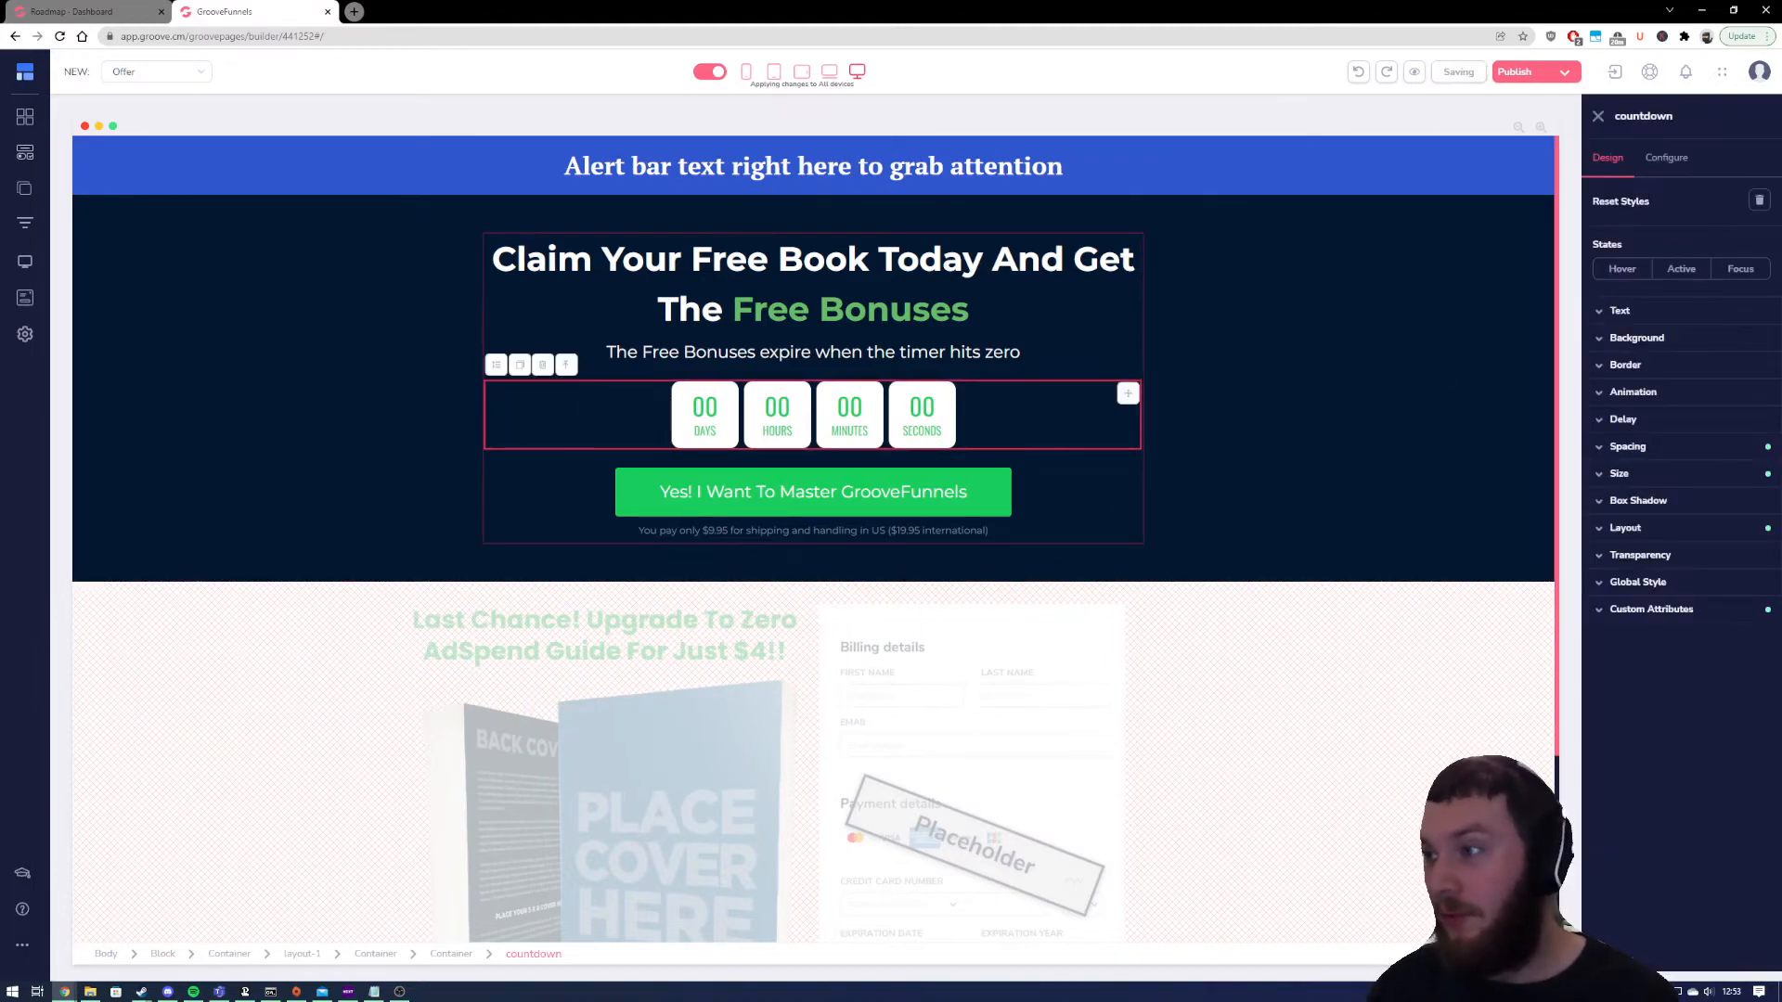
{"action": "left_click", "coordinate": [1666, 158]}
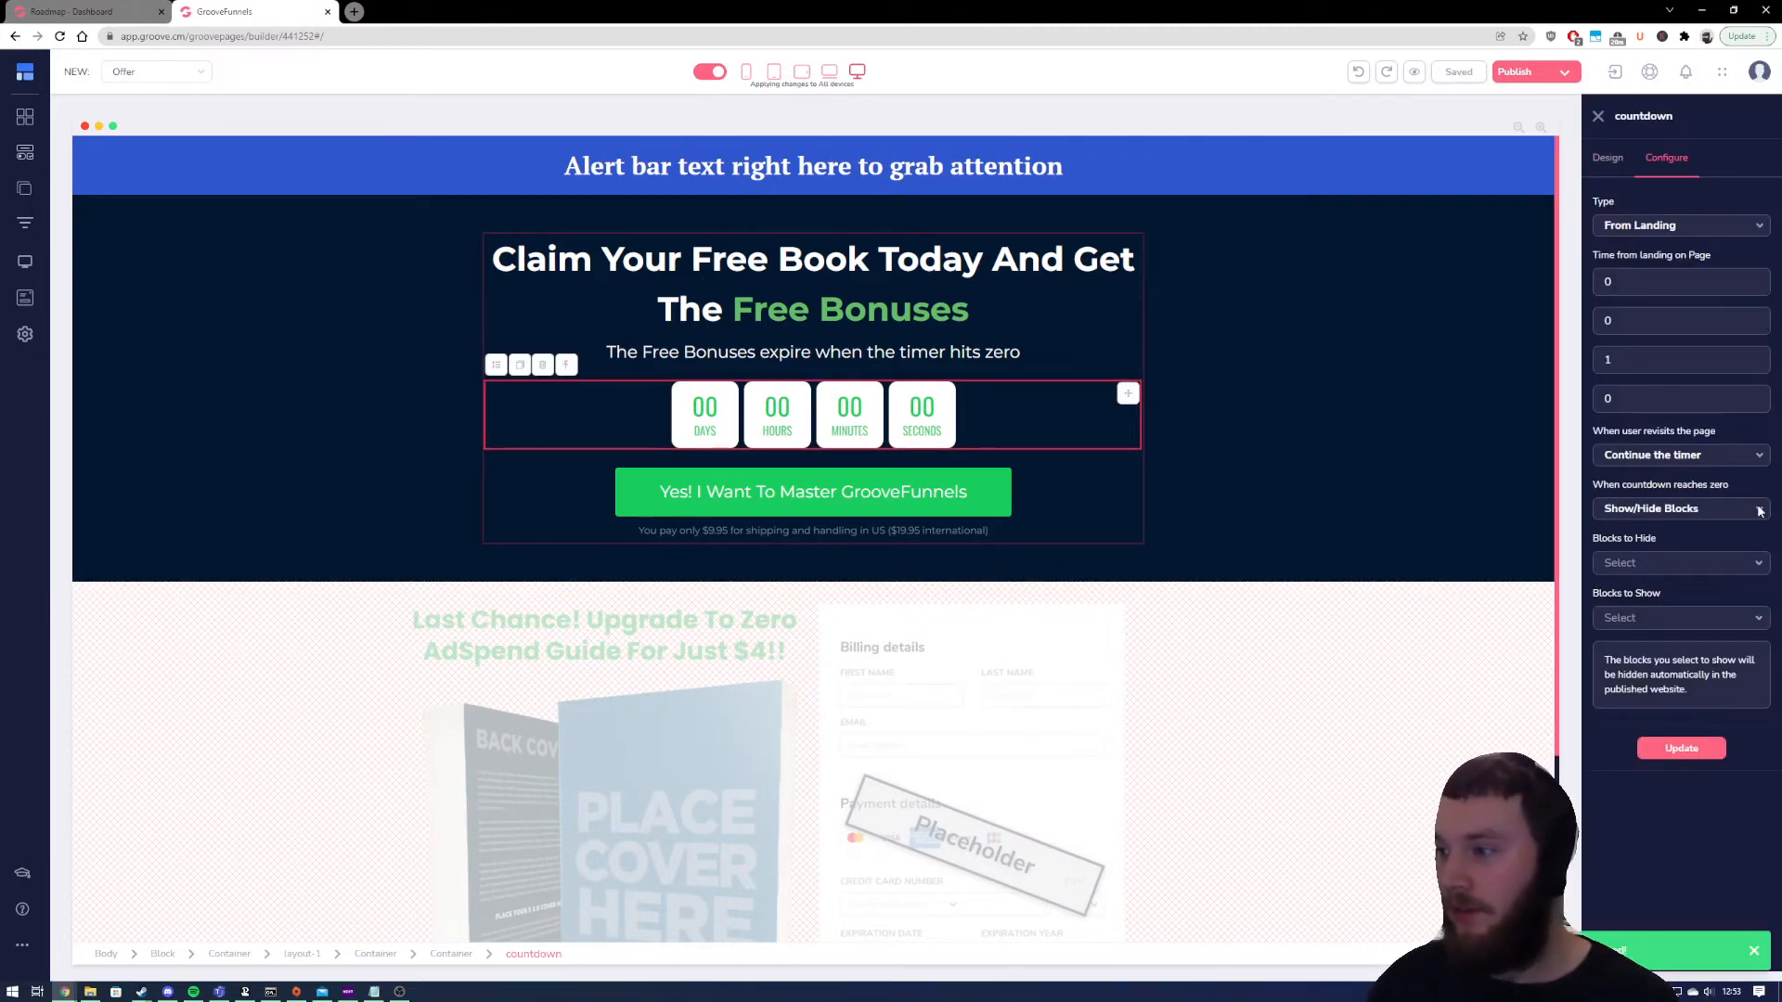
{"action": "left_click", "coordinate": [1675, 563]}
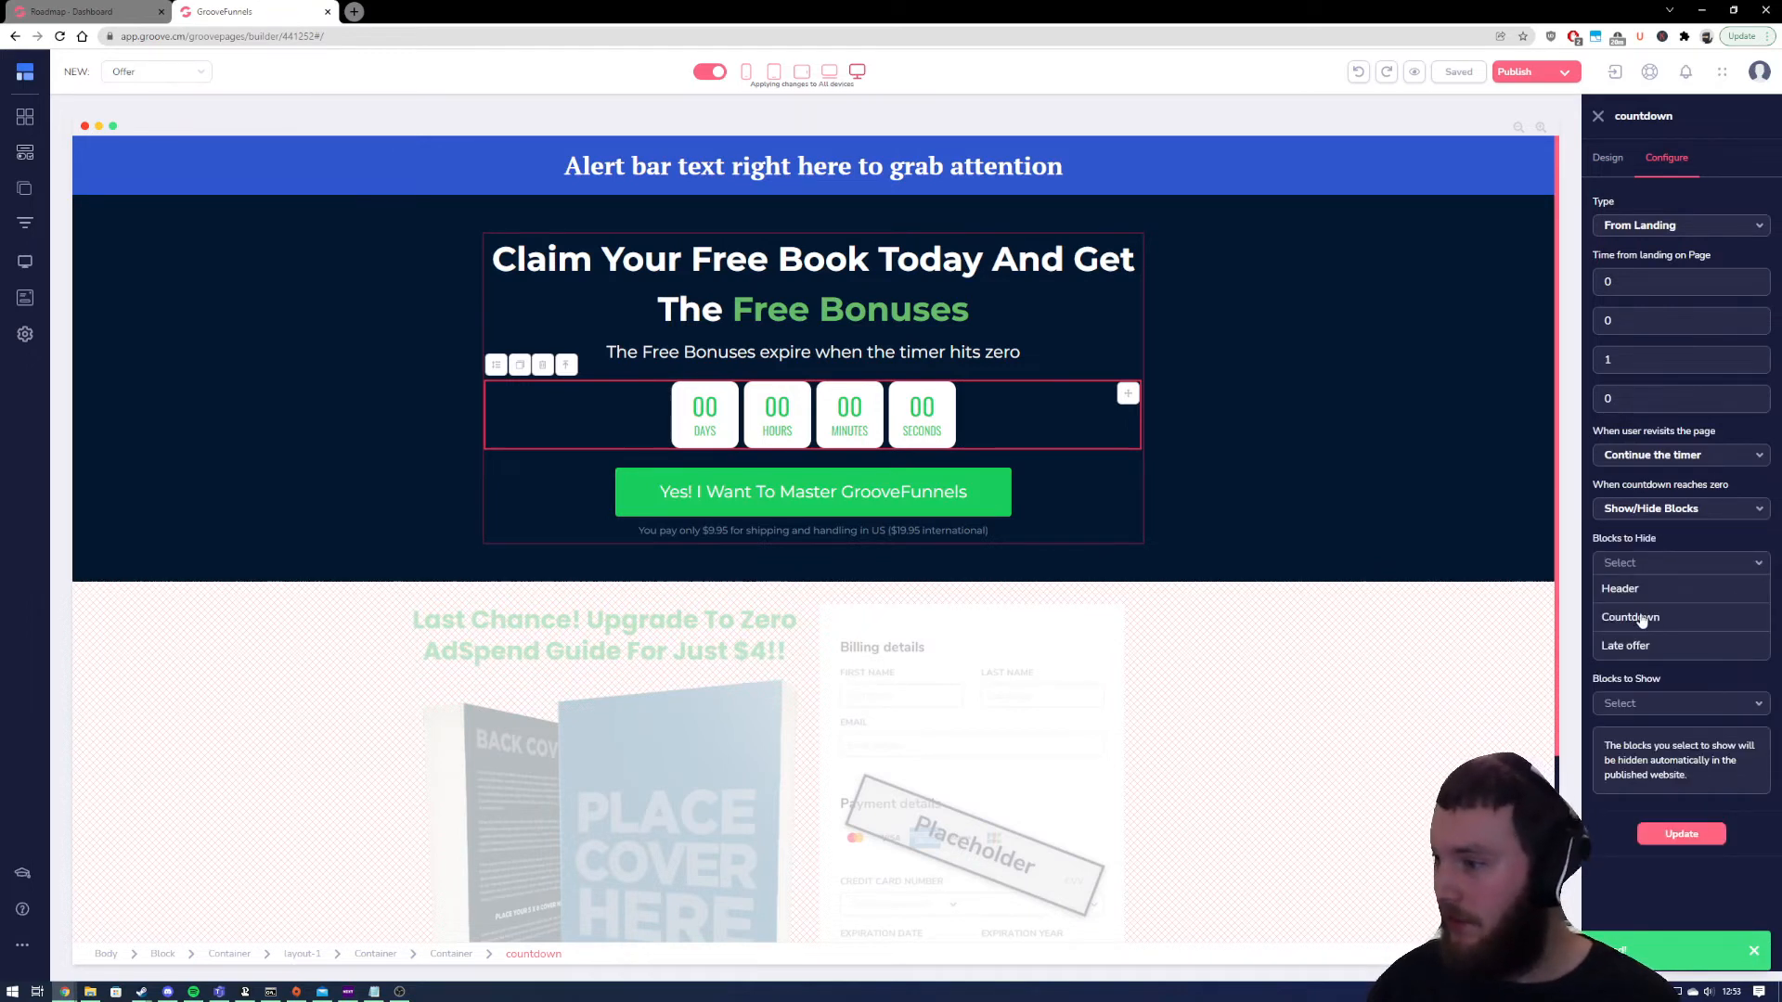
{"action": "left_click", "coordinate": [1697, 627]}
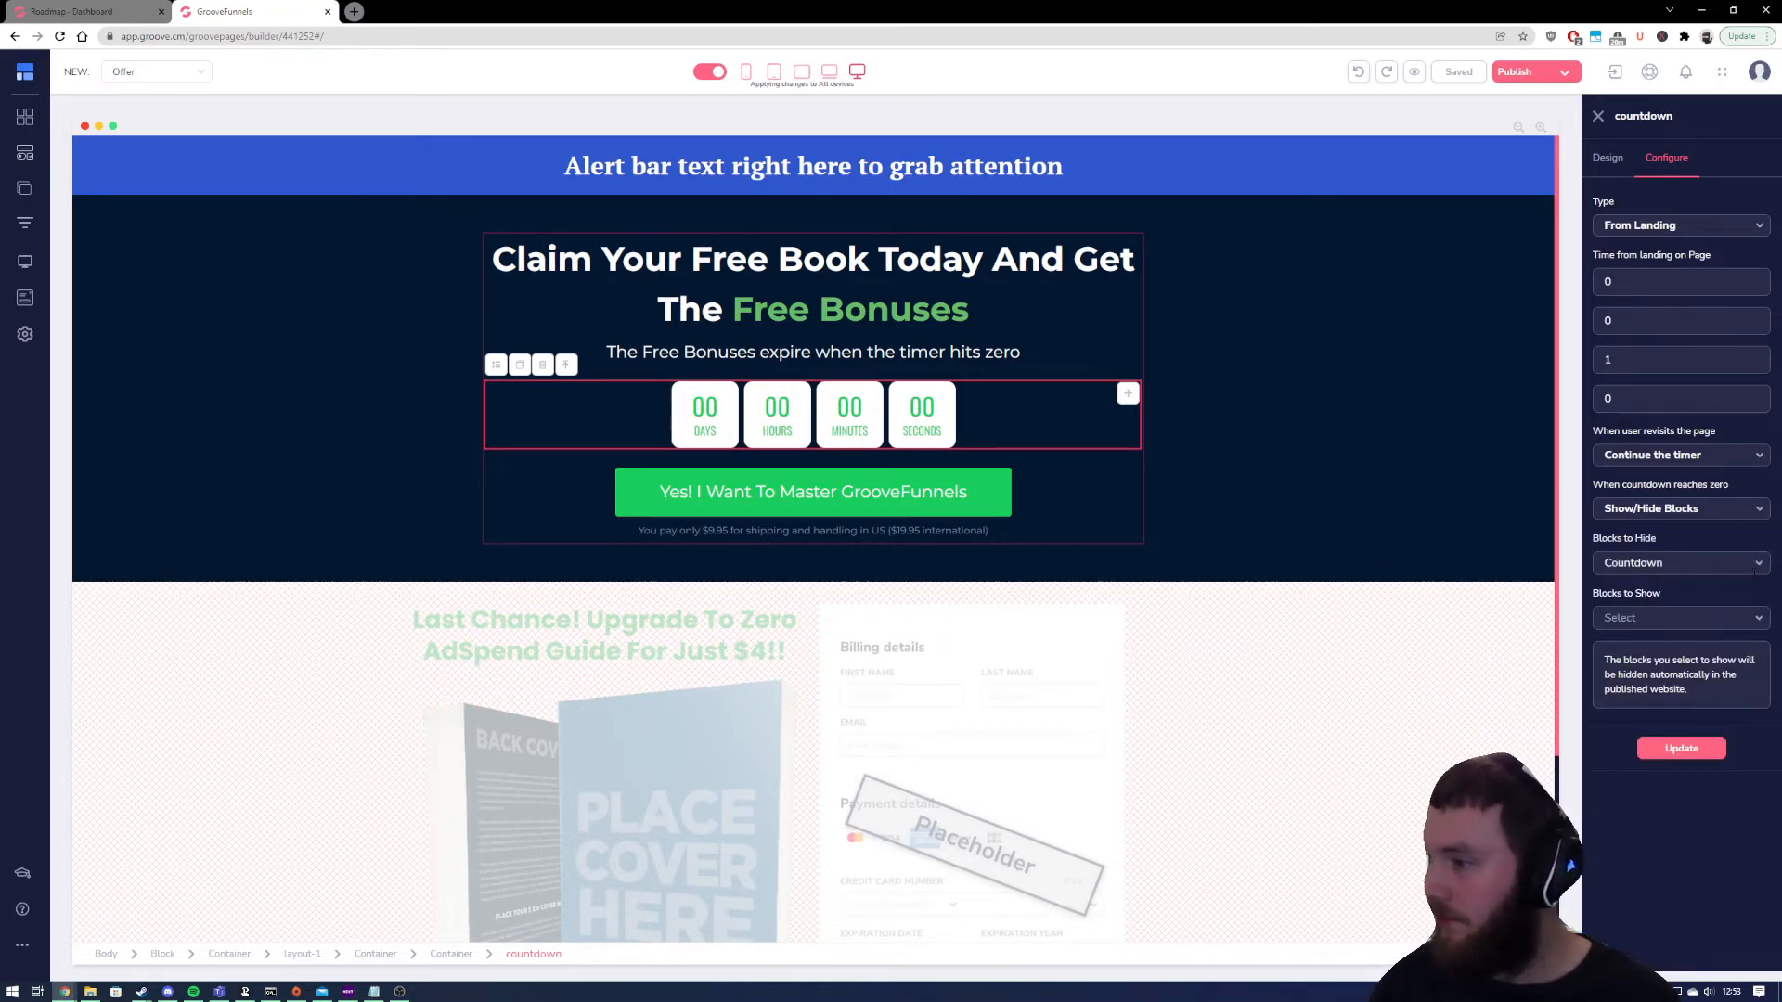
{"action": "left_click", "coordinate": [1675, 702]}
{"action": "left_click", "coordinate": [1675, 617]}
{"action": "left_click", "coordinate": [1639, 701]}
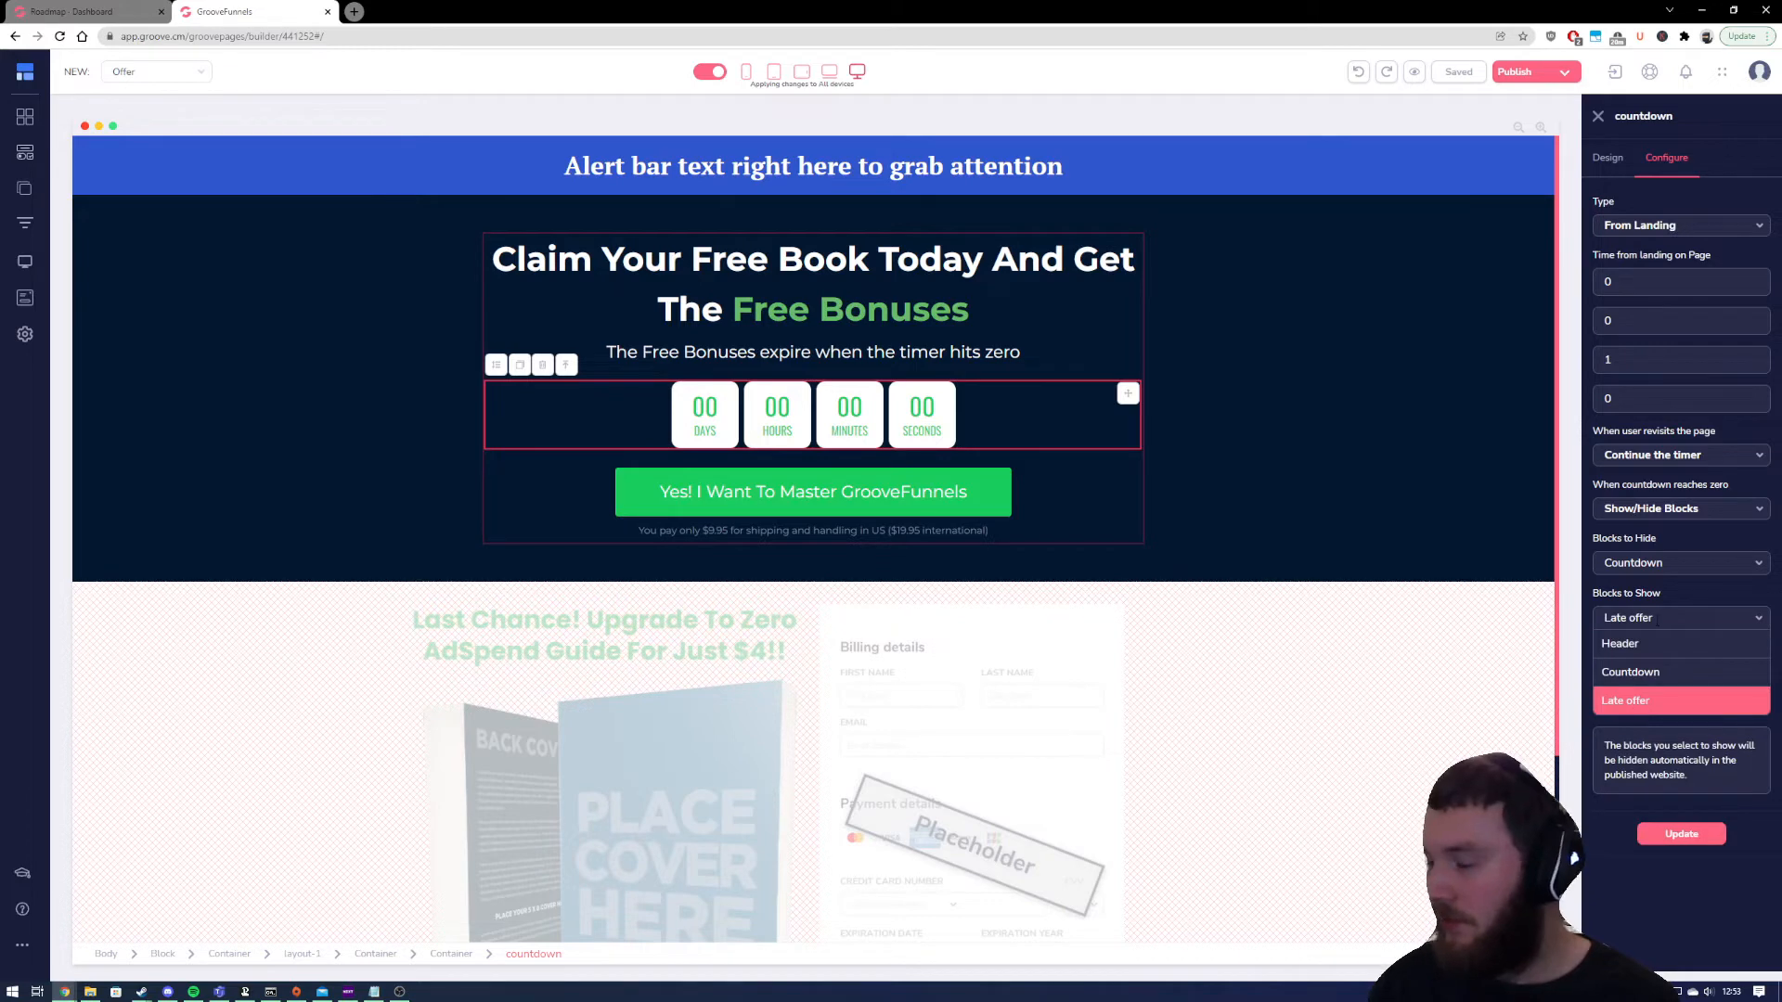
{"action": "left_click", "coordinate": [1684, 835]}
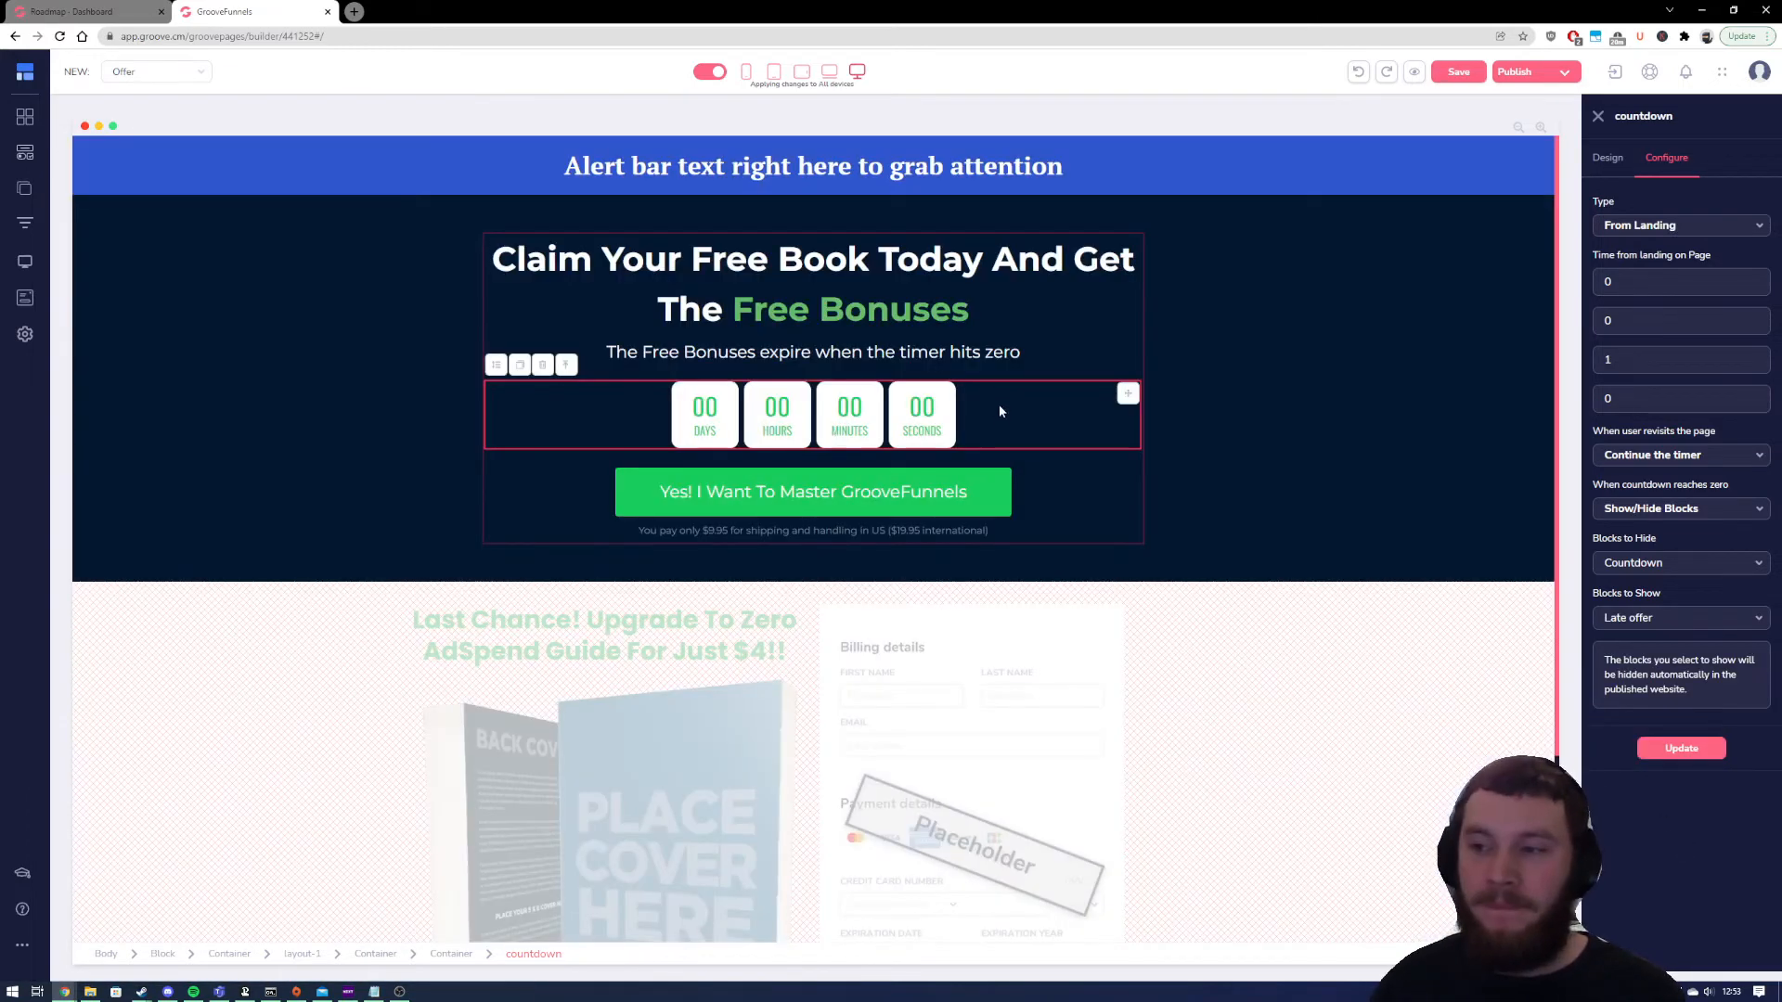
{"action": "left_click", "coordinate": [1597, 118]}
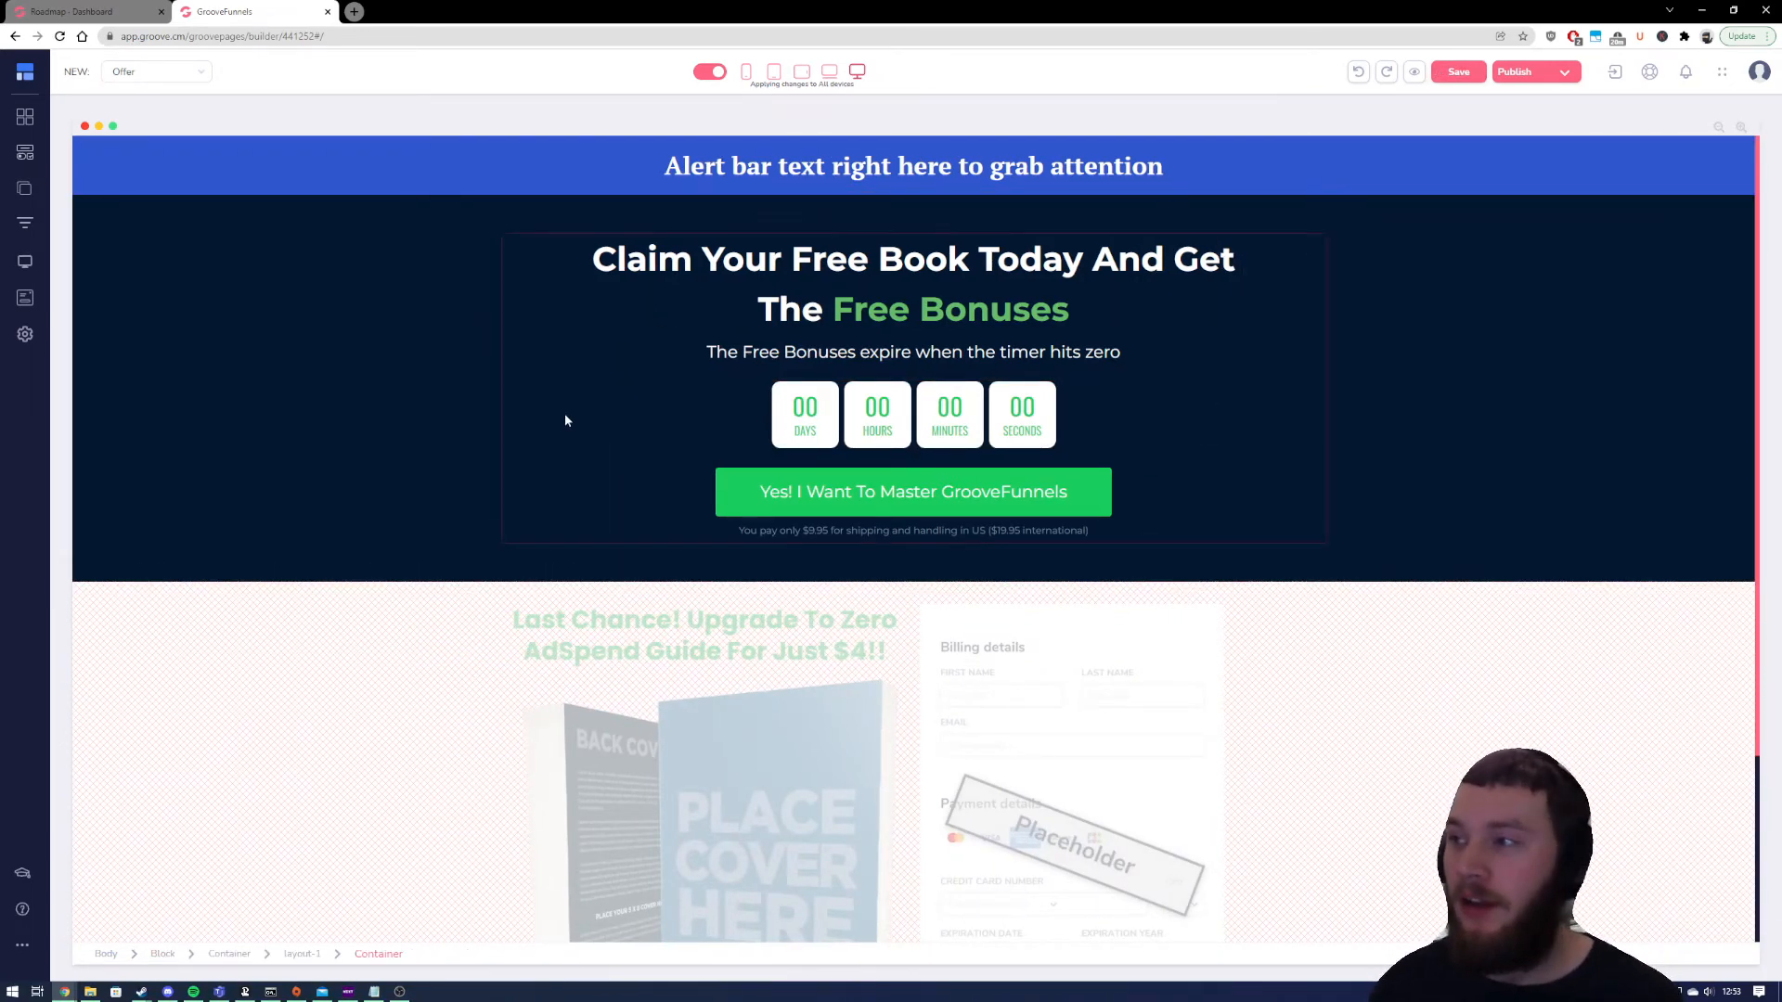
Inspect the Countdown block that contains the timer and close its settings
{"action": "left_click", "coordinate": [594, 404]}
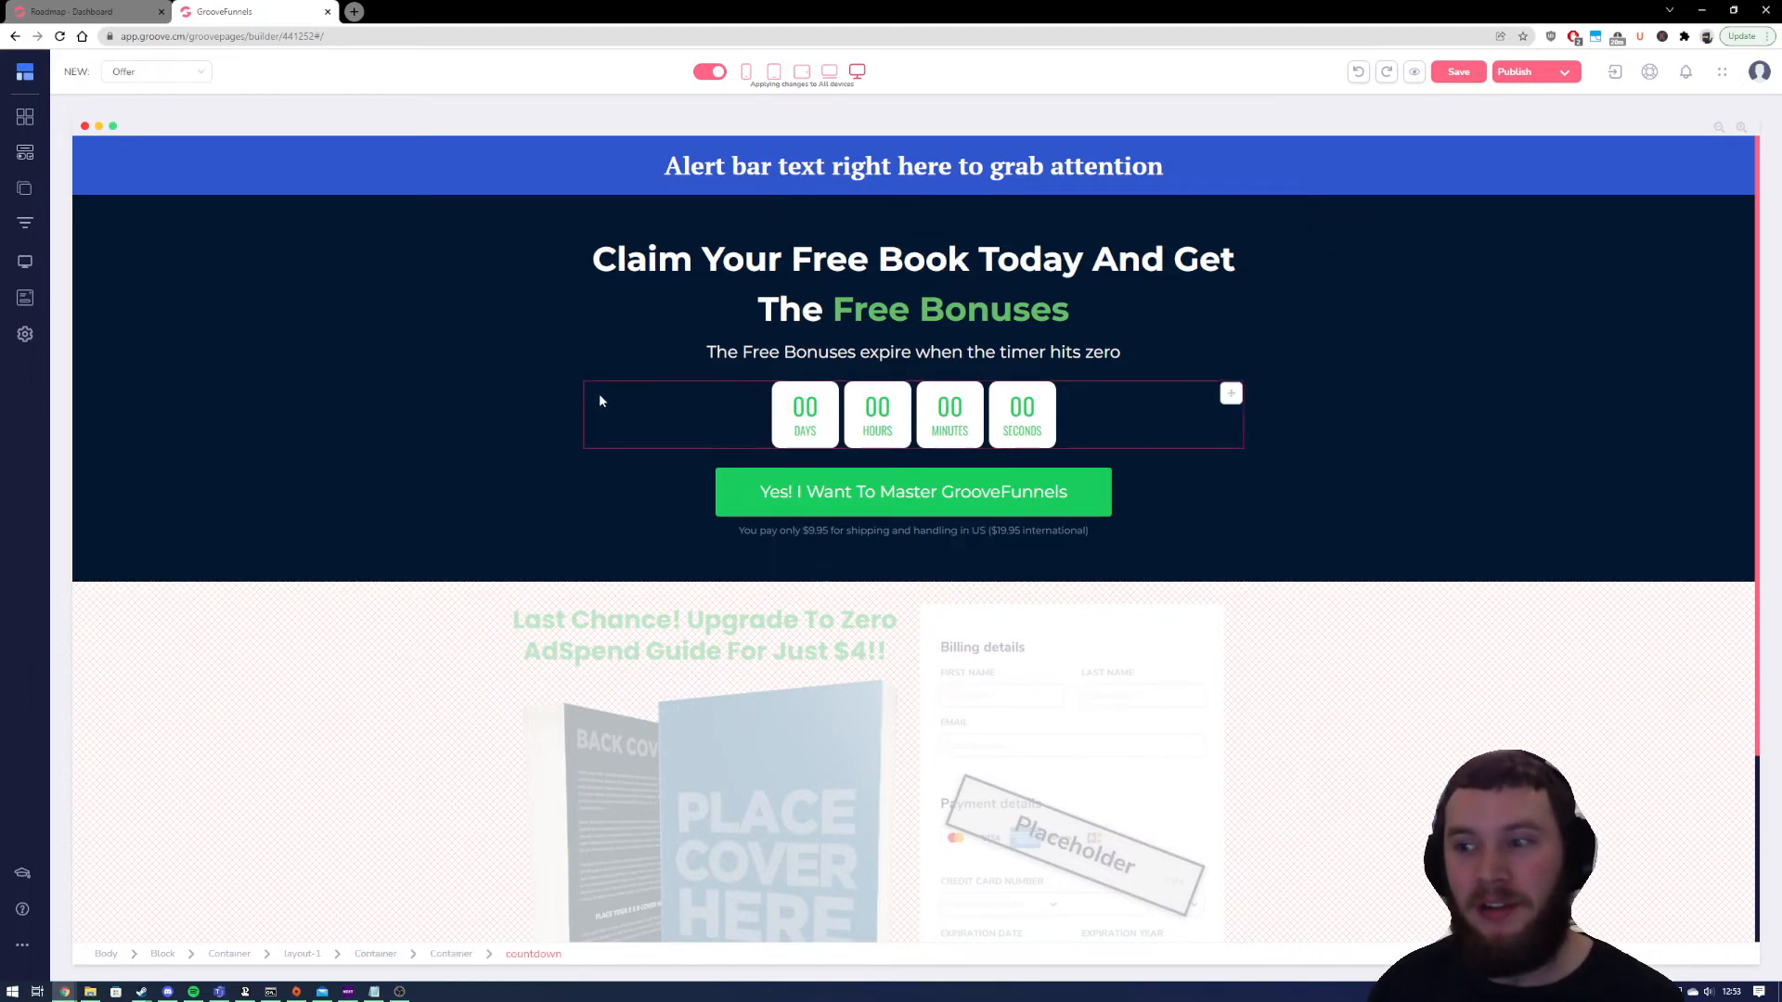
{"action": "left_click", "coordinate": [165, 357]}
{"action": "left_click", "coordinate": [164, 357]}
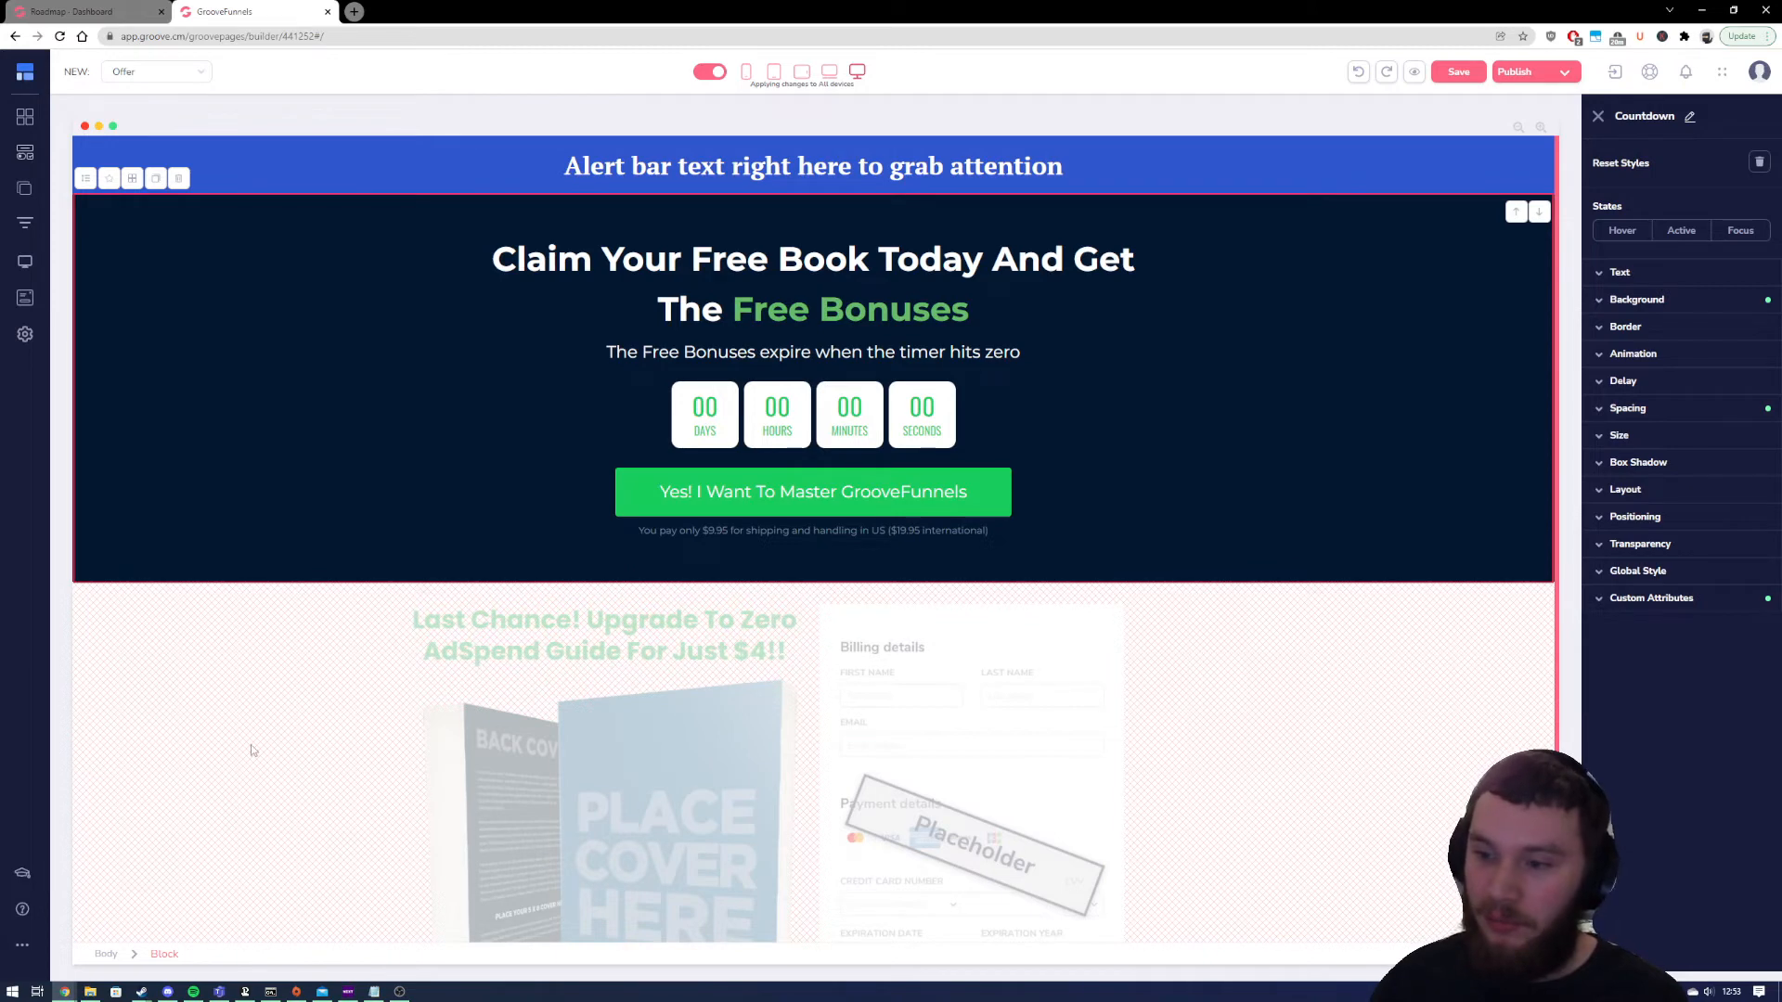
{"action": "left_click", "coordinate": [1597, 118]}
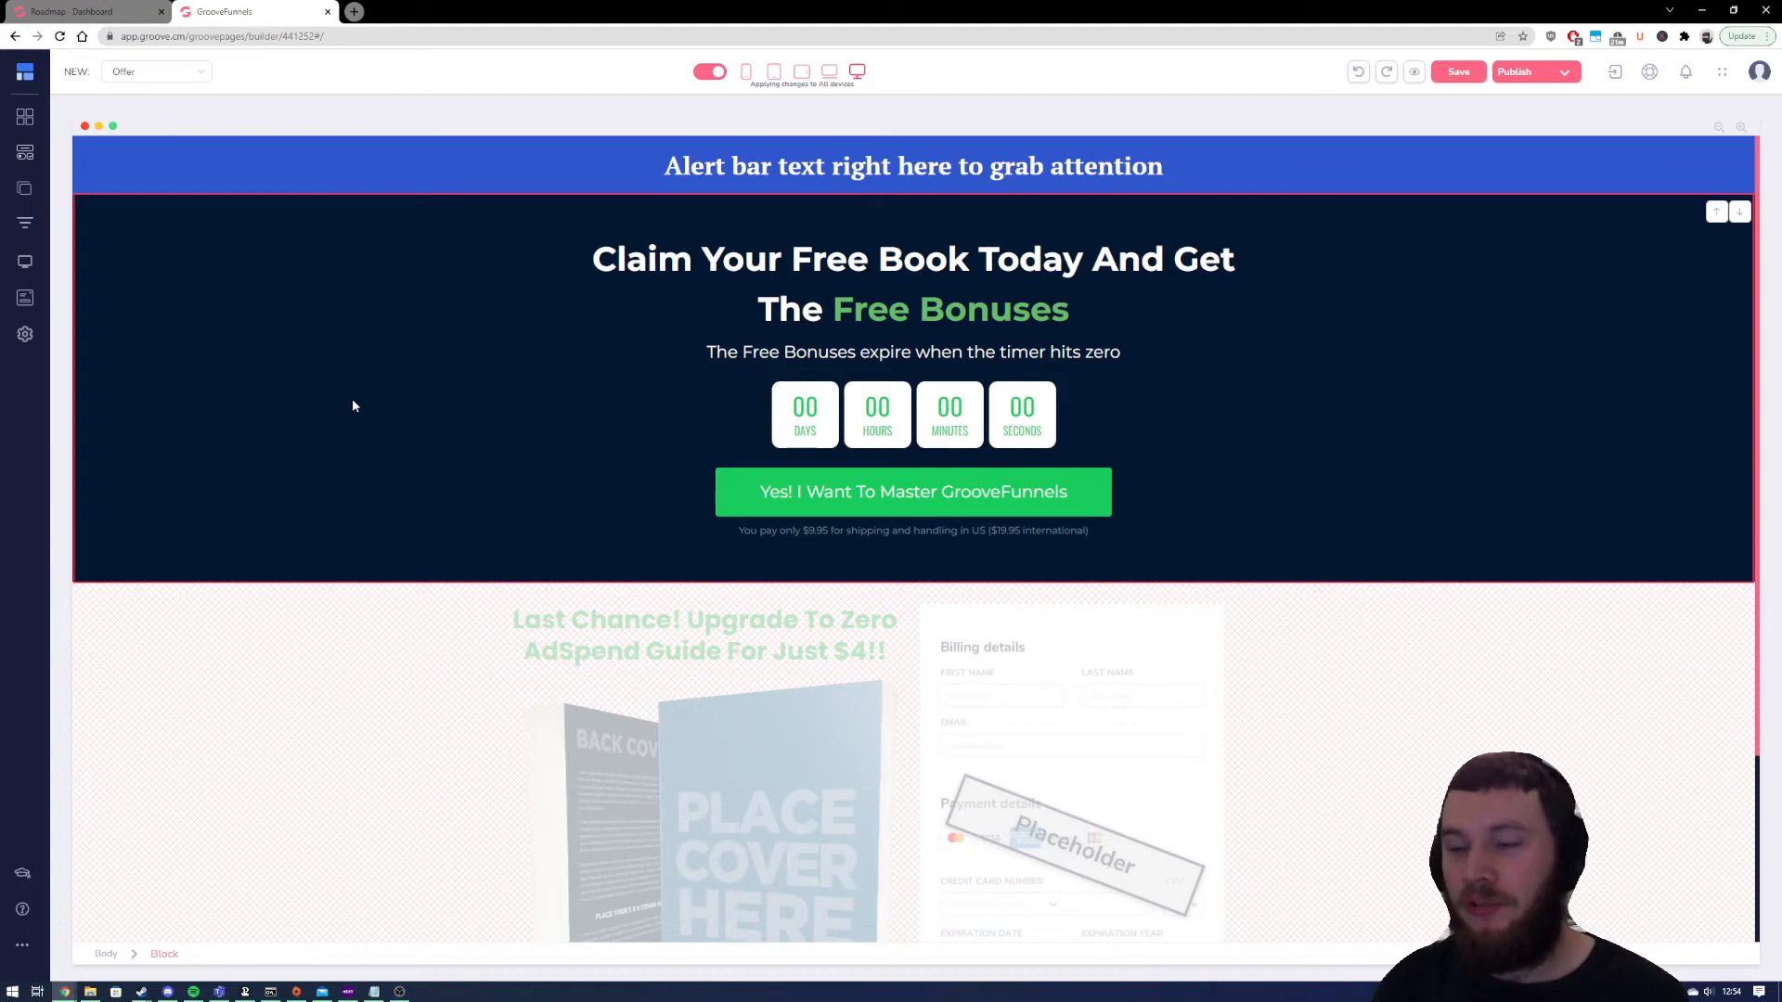
Set the countdown timer's type to Fixed in its configuration
{"action": "left_click", "coordinate": [654, 422]}
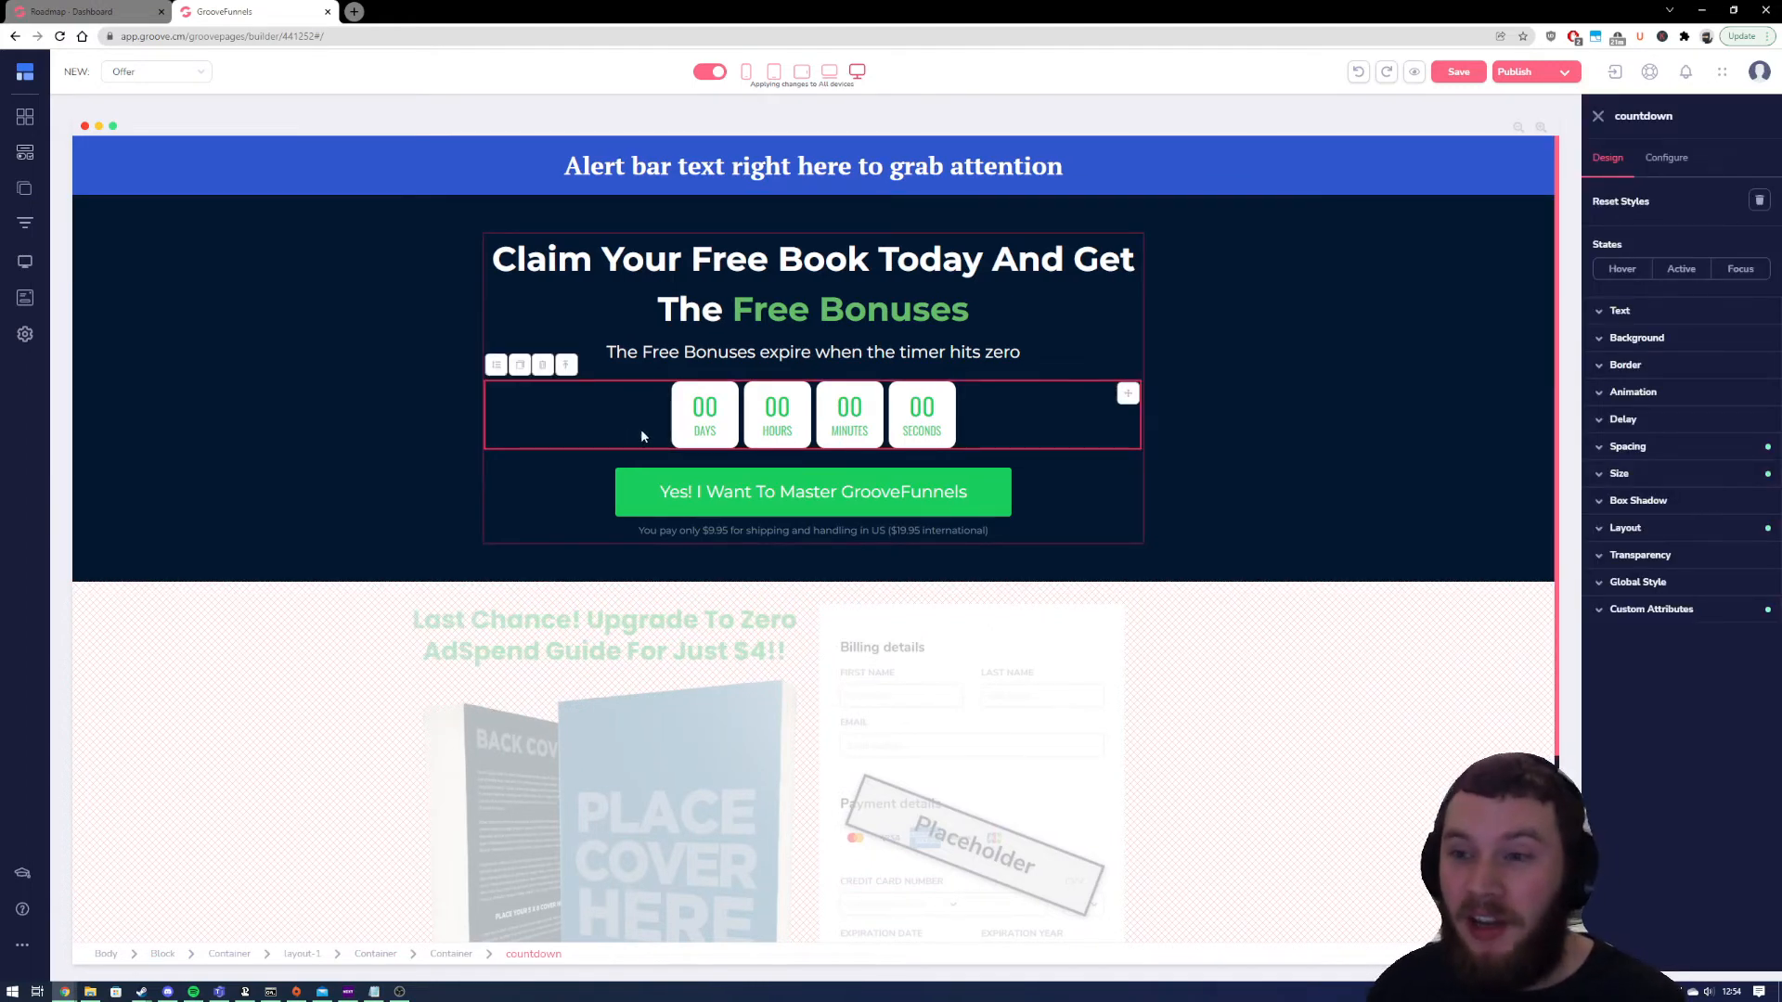
{"action": "left_click", "coordinate": [1659, 159]}
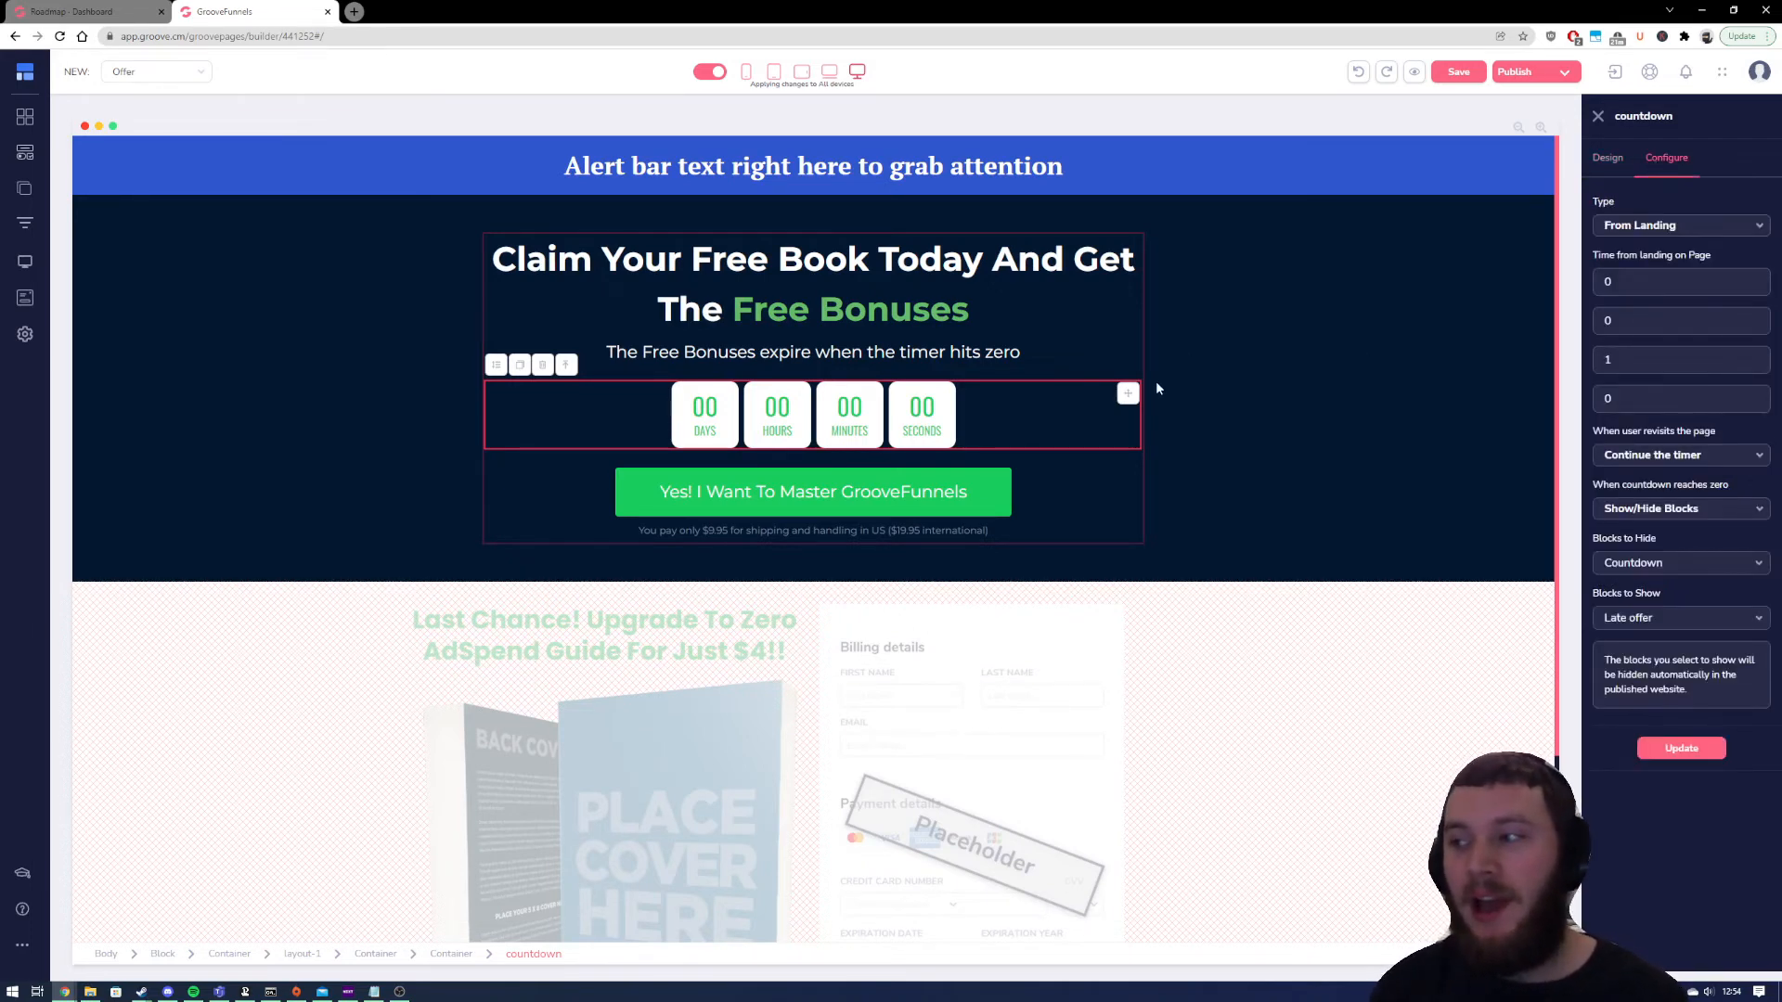
{"action": "left_click", "coordinate": [1613, 232]}
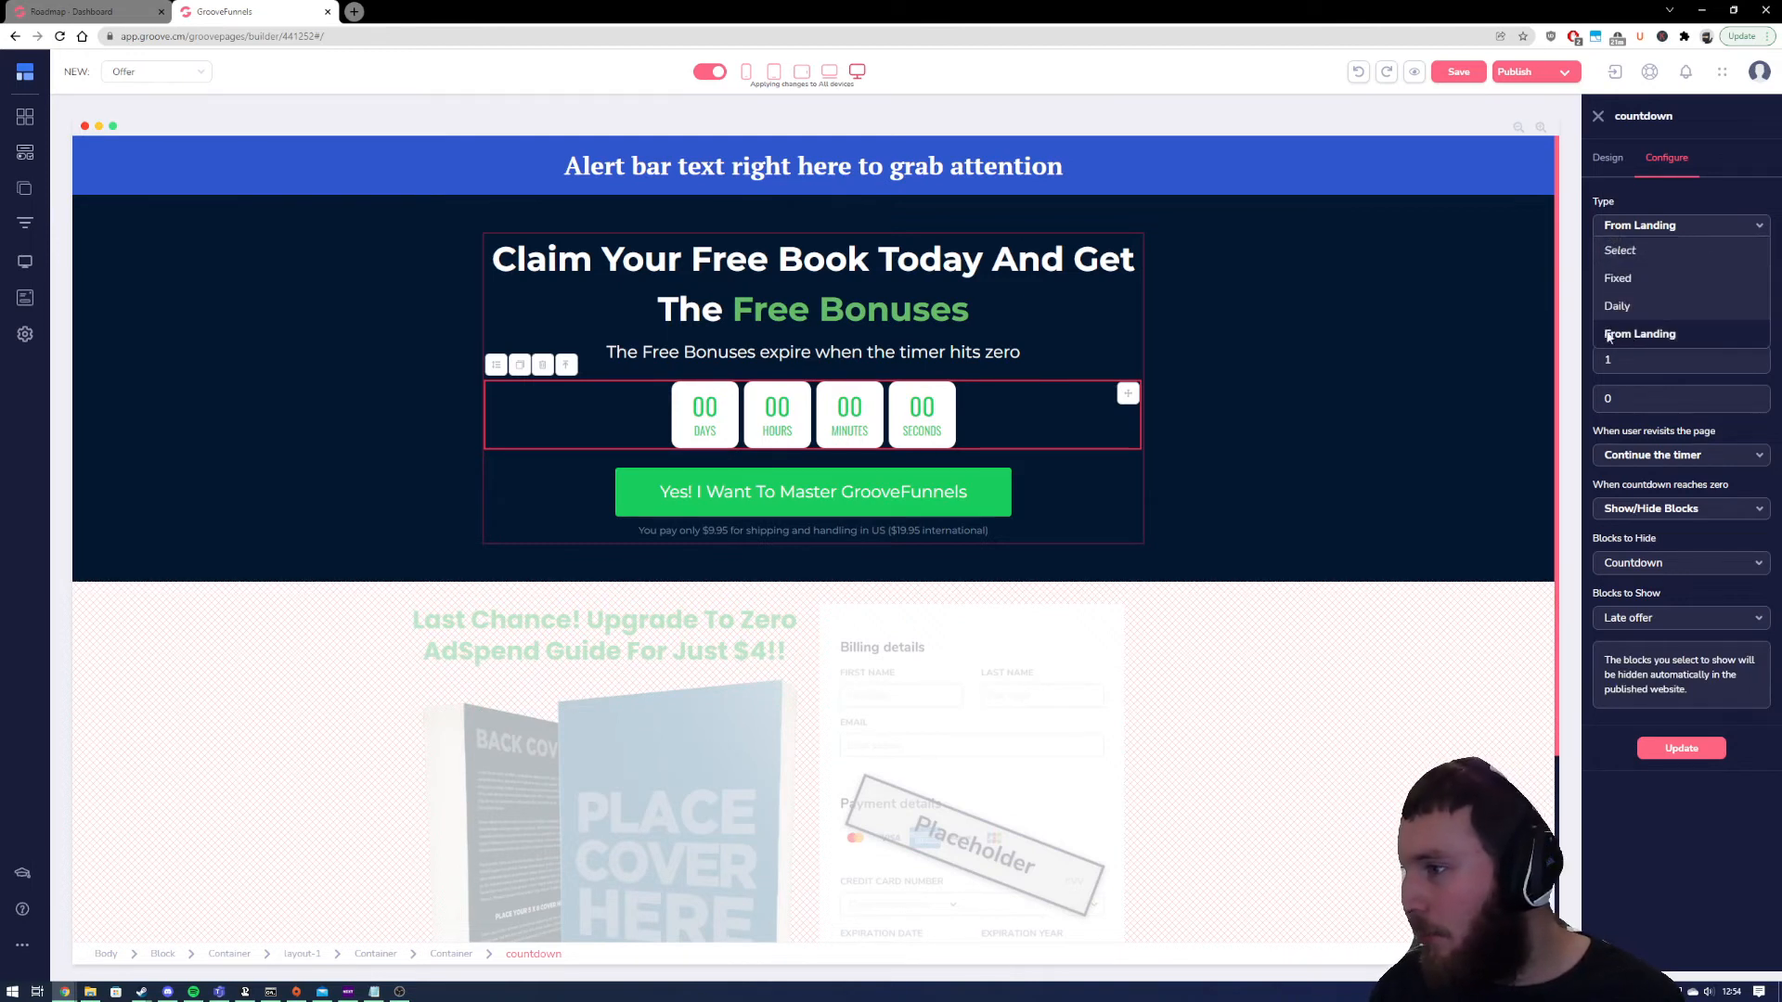
{"action": "left_click", "coordinate": [1663, 279]}
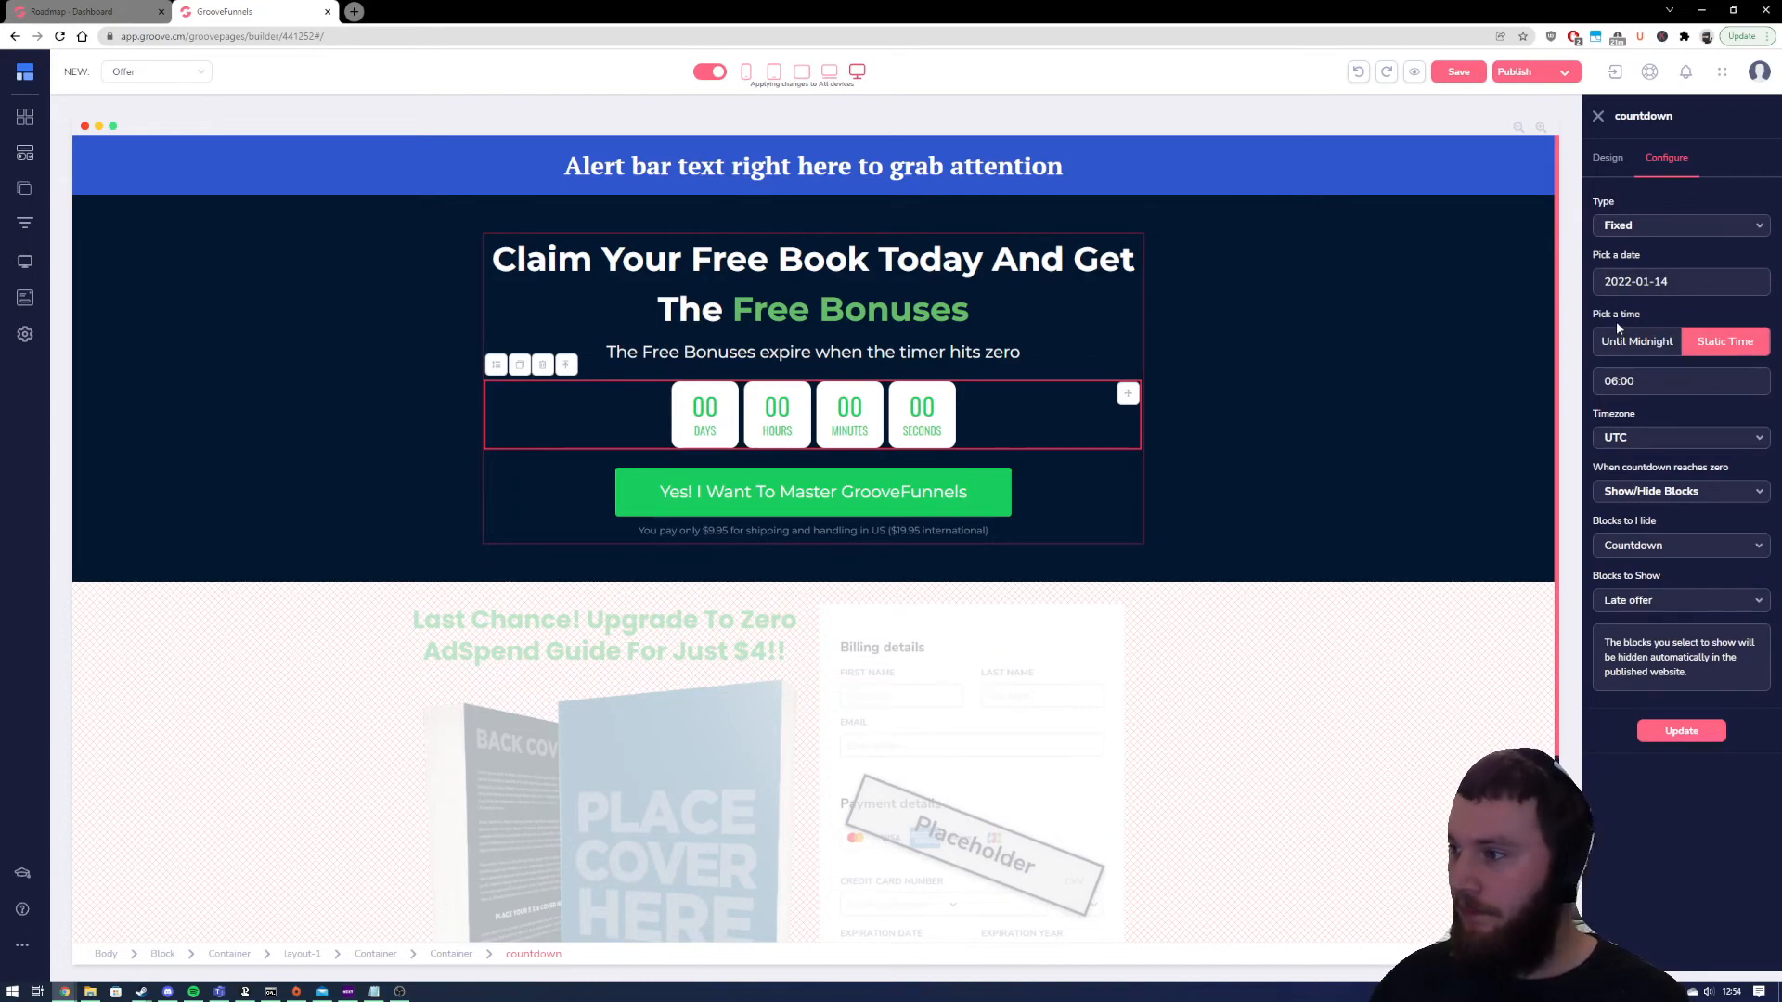
Review the fixed timer's date, timezone and zero-action options without changing them, and update the countdown
{"action": "left_click", "coordinate": [1678, 282]}
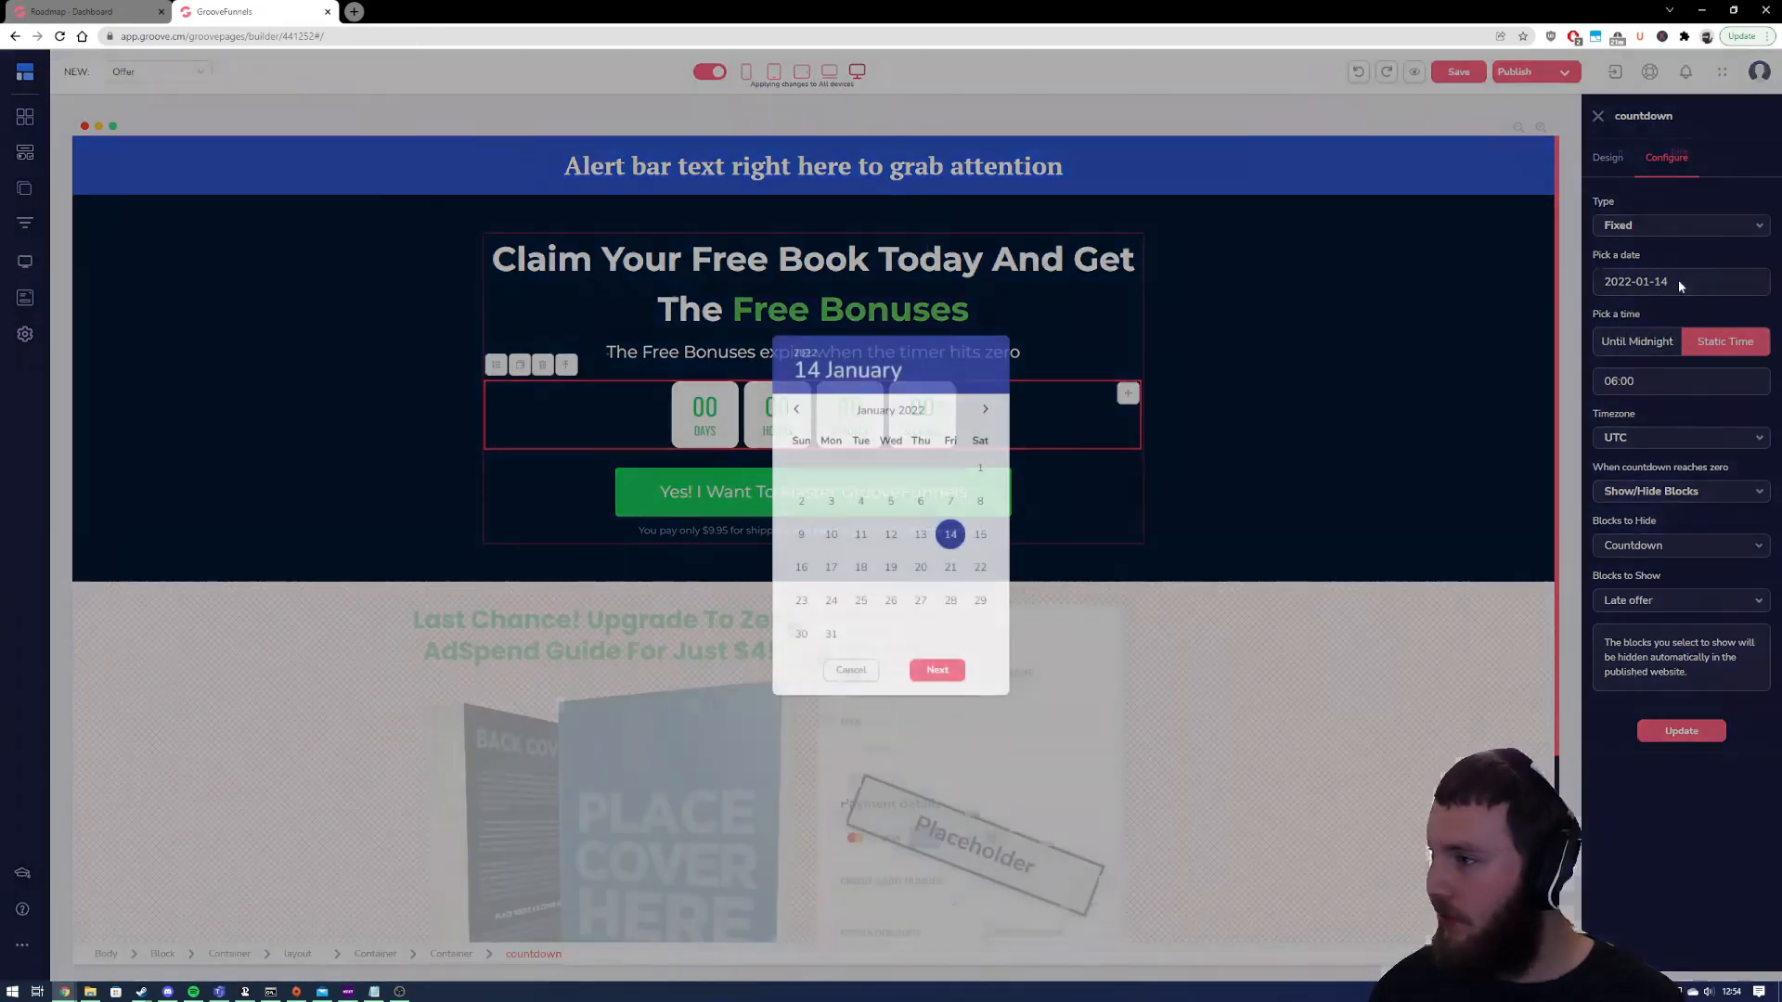
{"action": "left_click", "coordinate": [850, 669]}
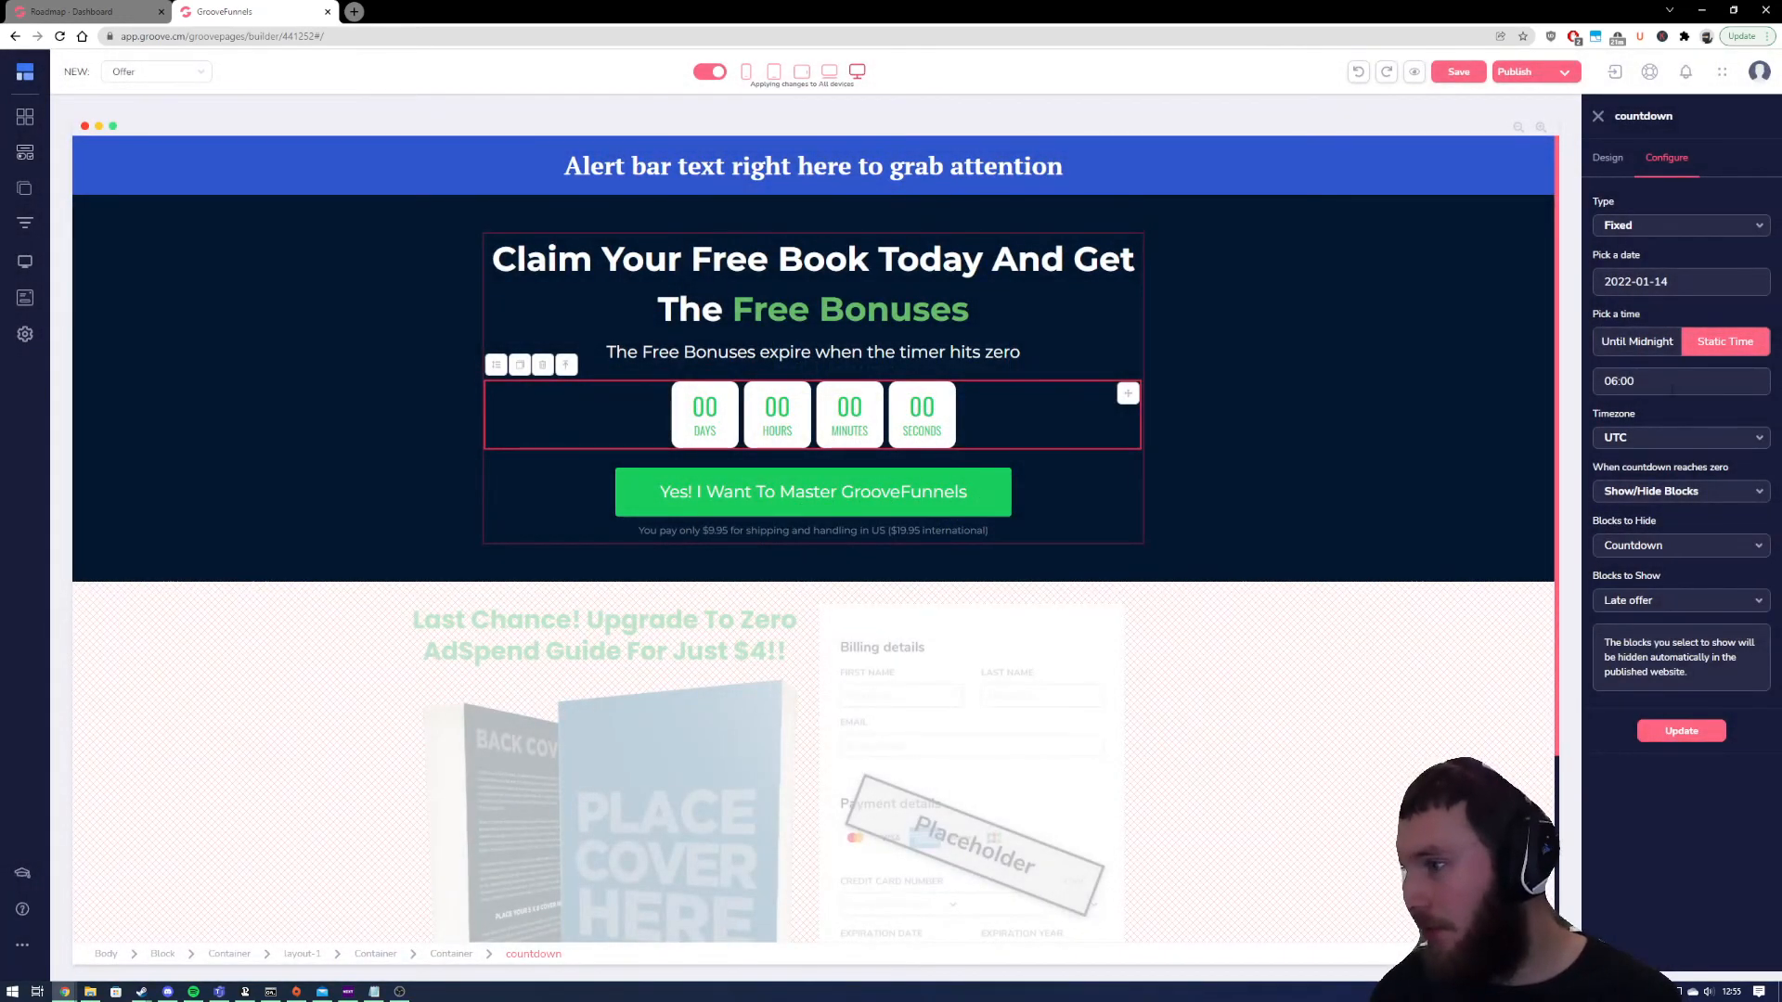
{"action": "left_click", "coordinate": [1759, 440]}
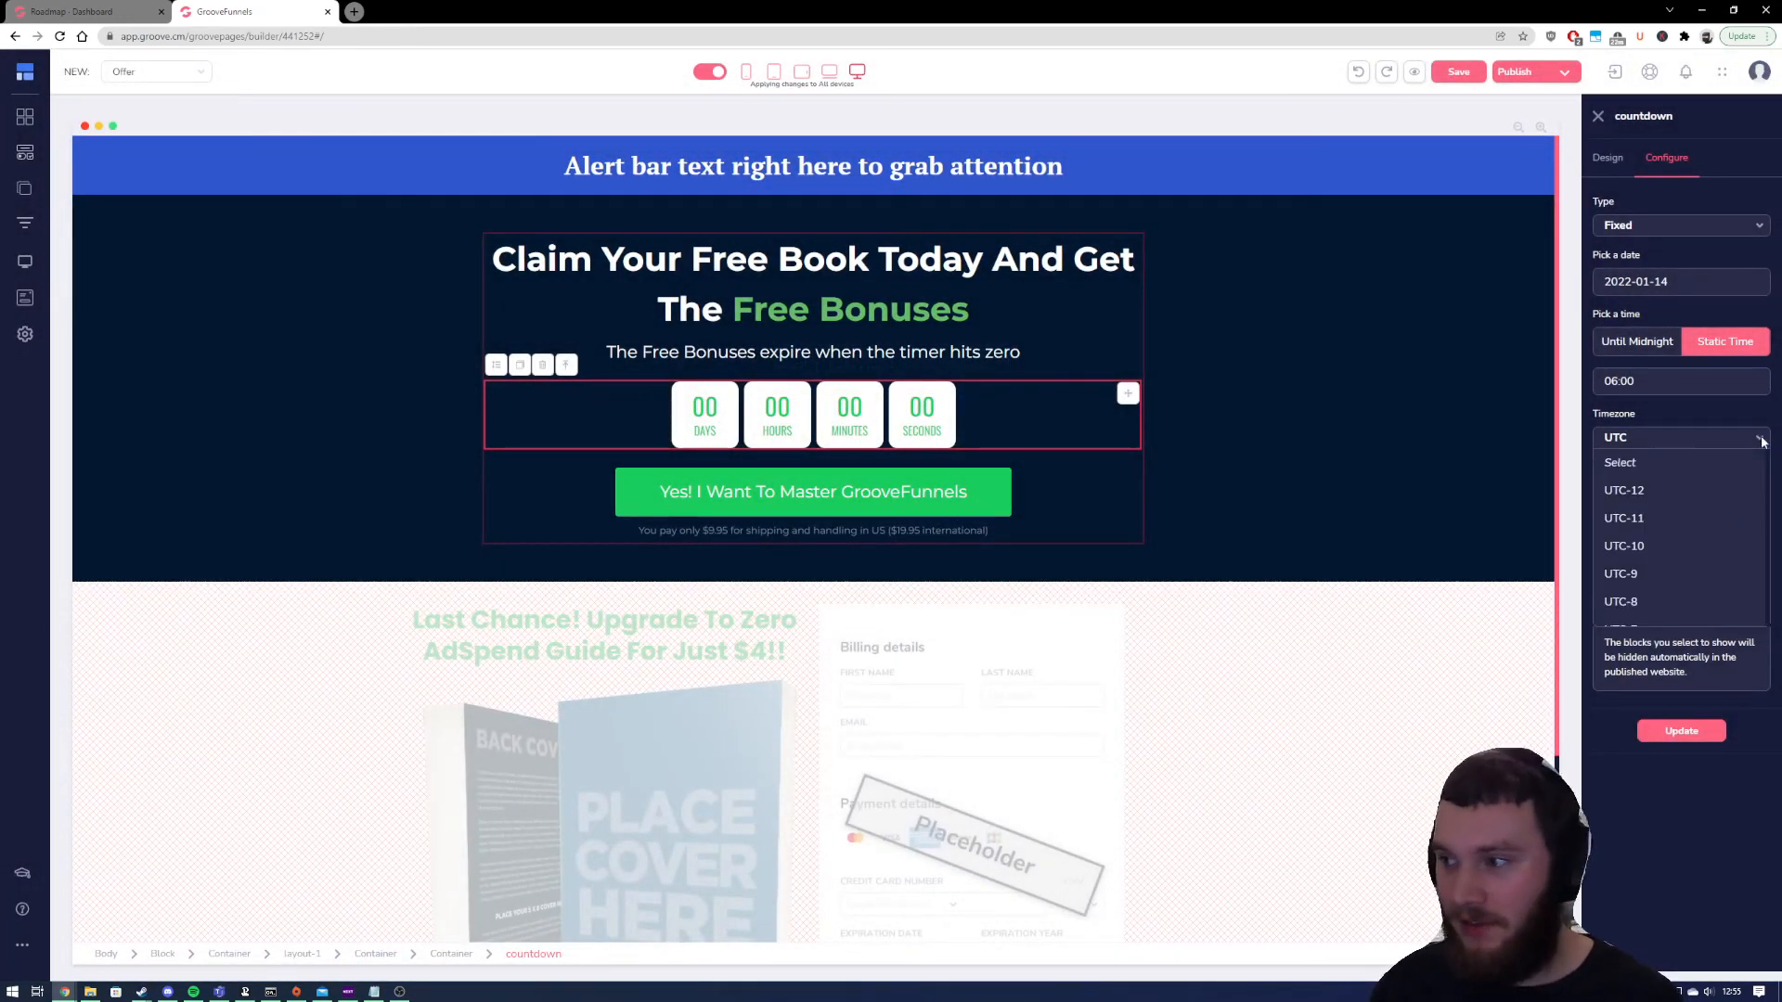
{"action": "left_click", "coordinate": [1762, 440]}
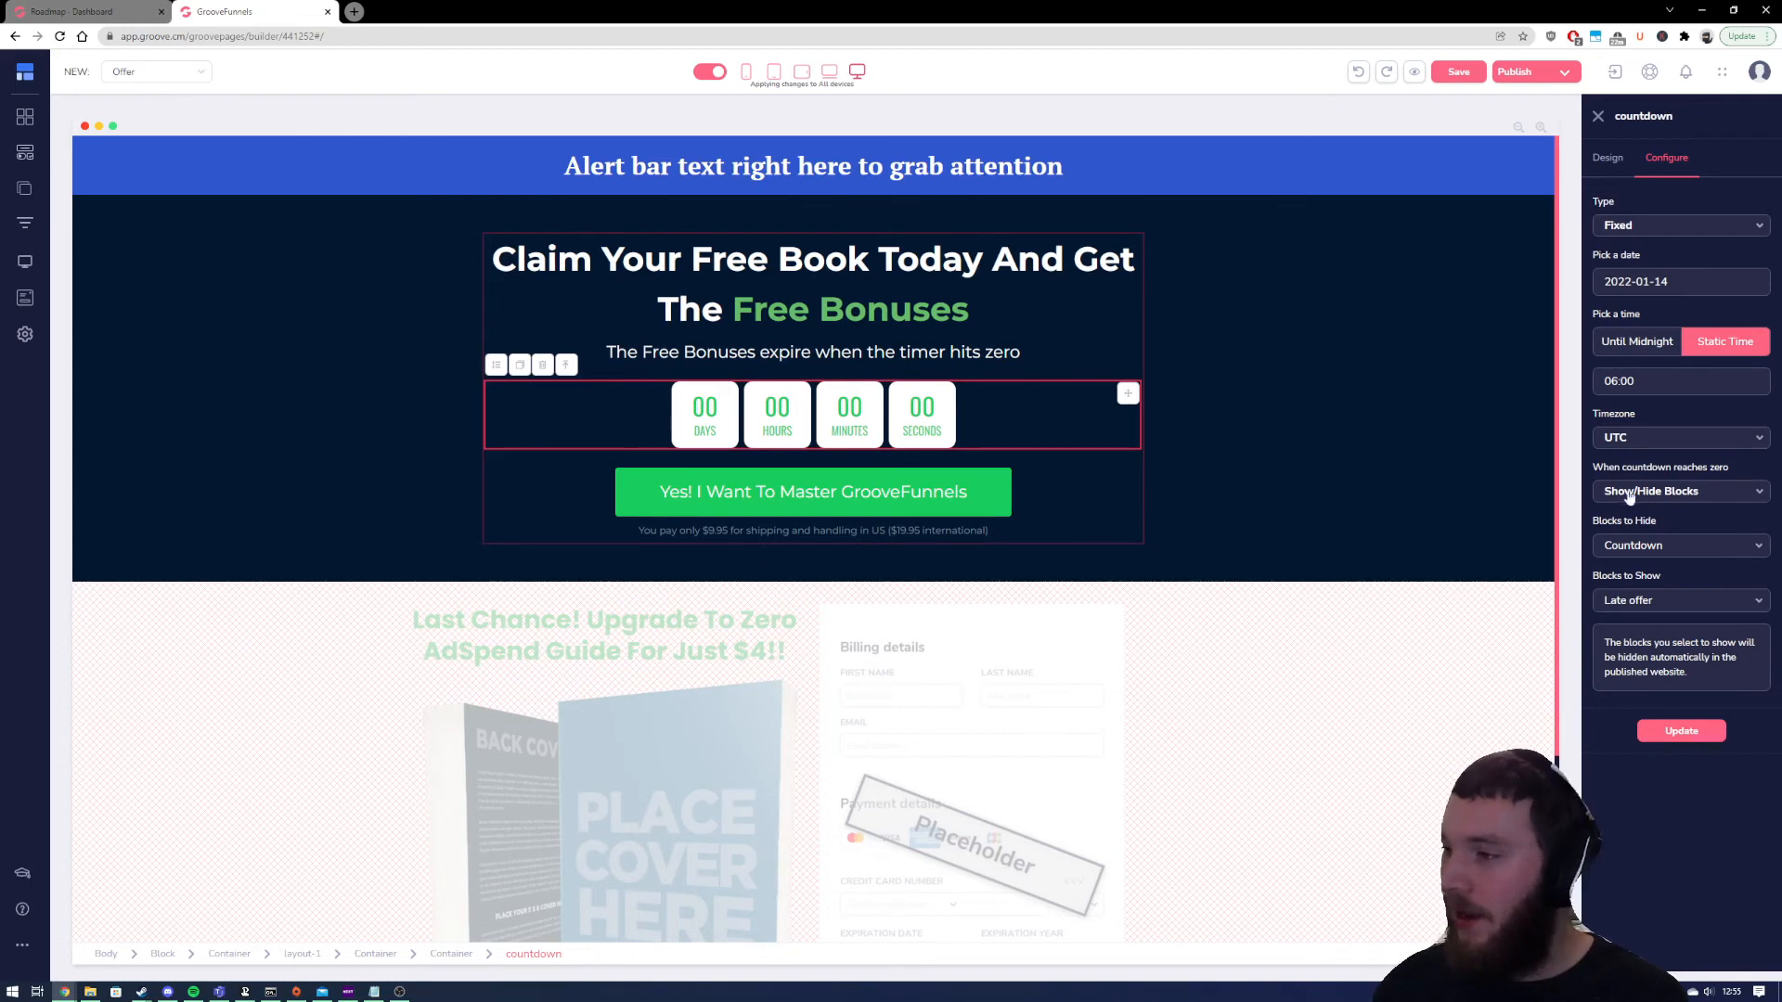
{"action": "left_click", "coordinate": [1762, 494]}
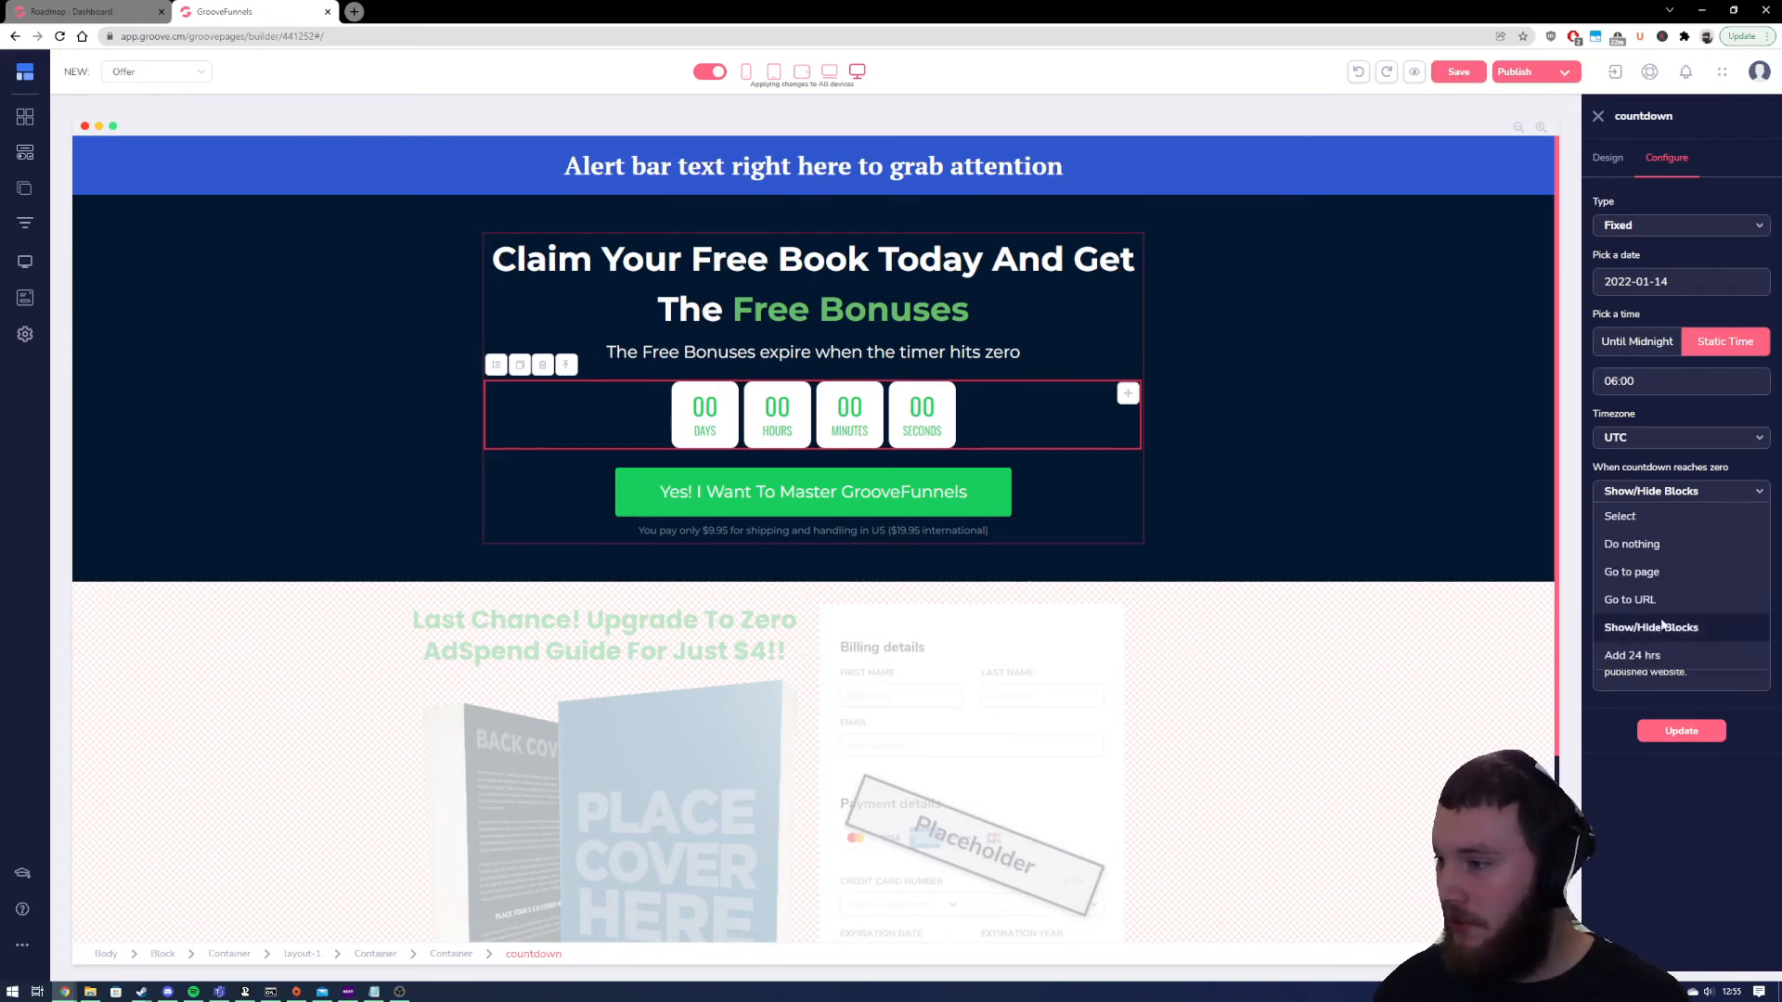
{"action": "left_click", "coordinate": [1761, 491]}
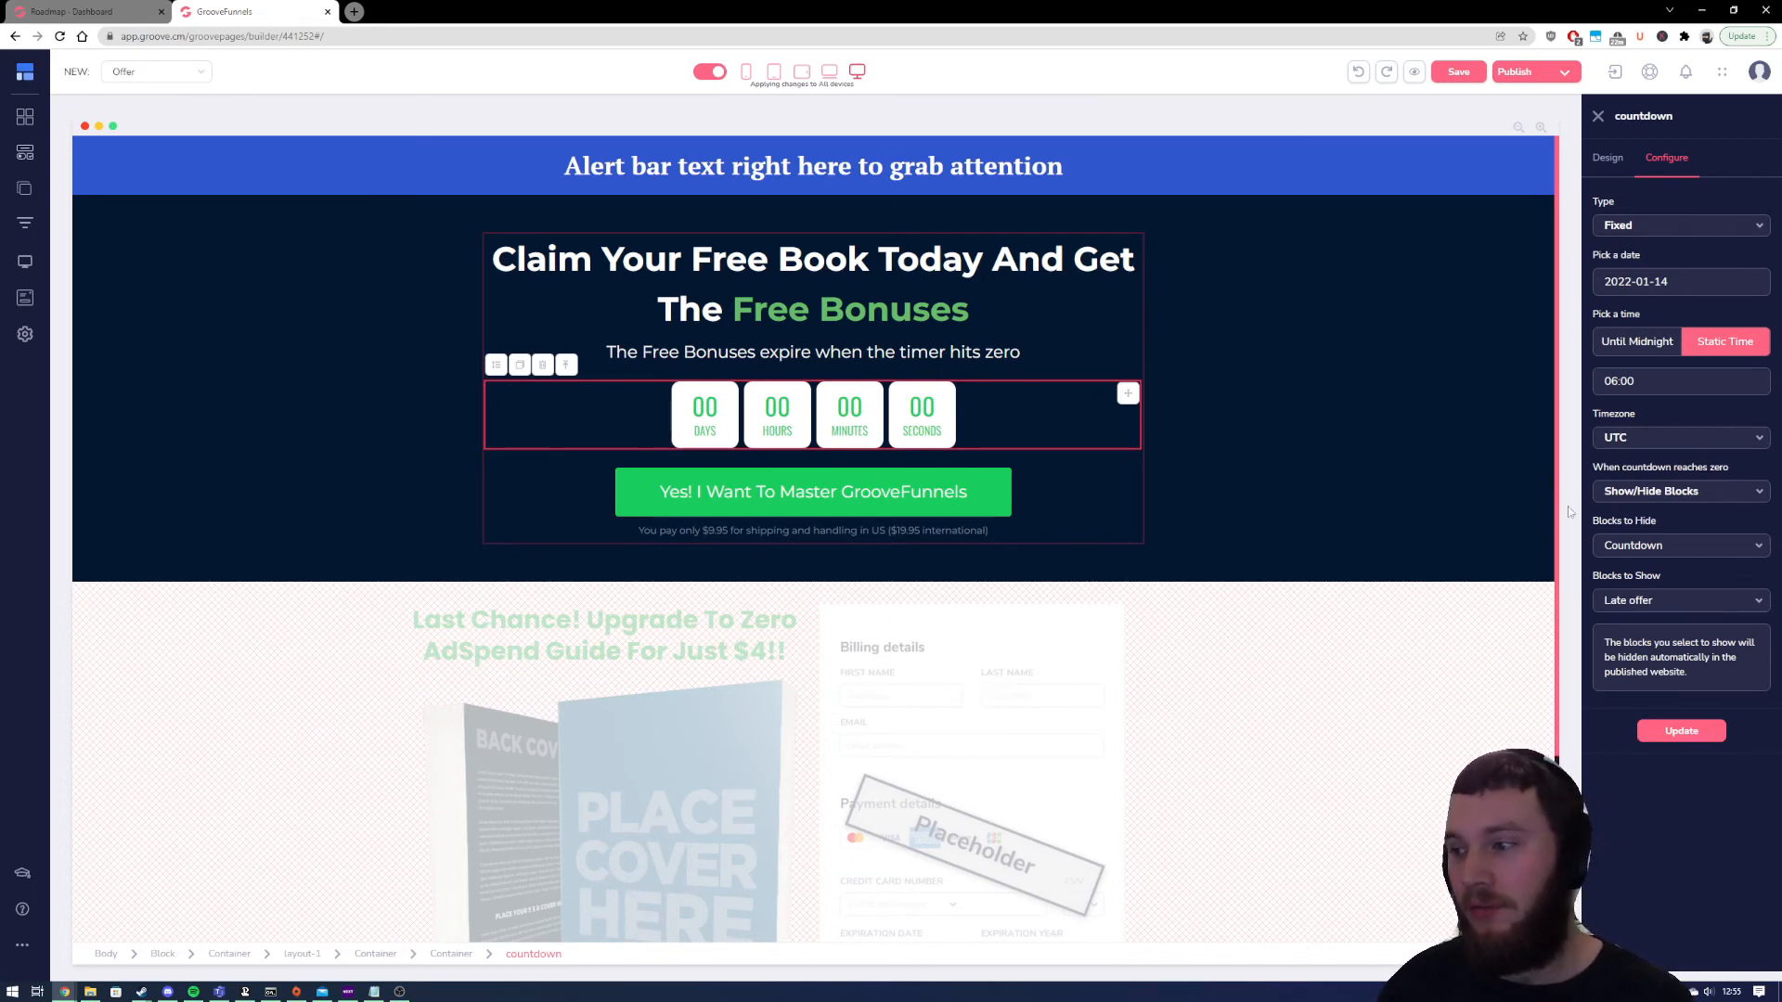
{"action": "left_click", "coordinate": [1685, 735]}
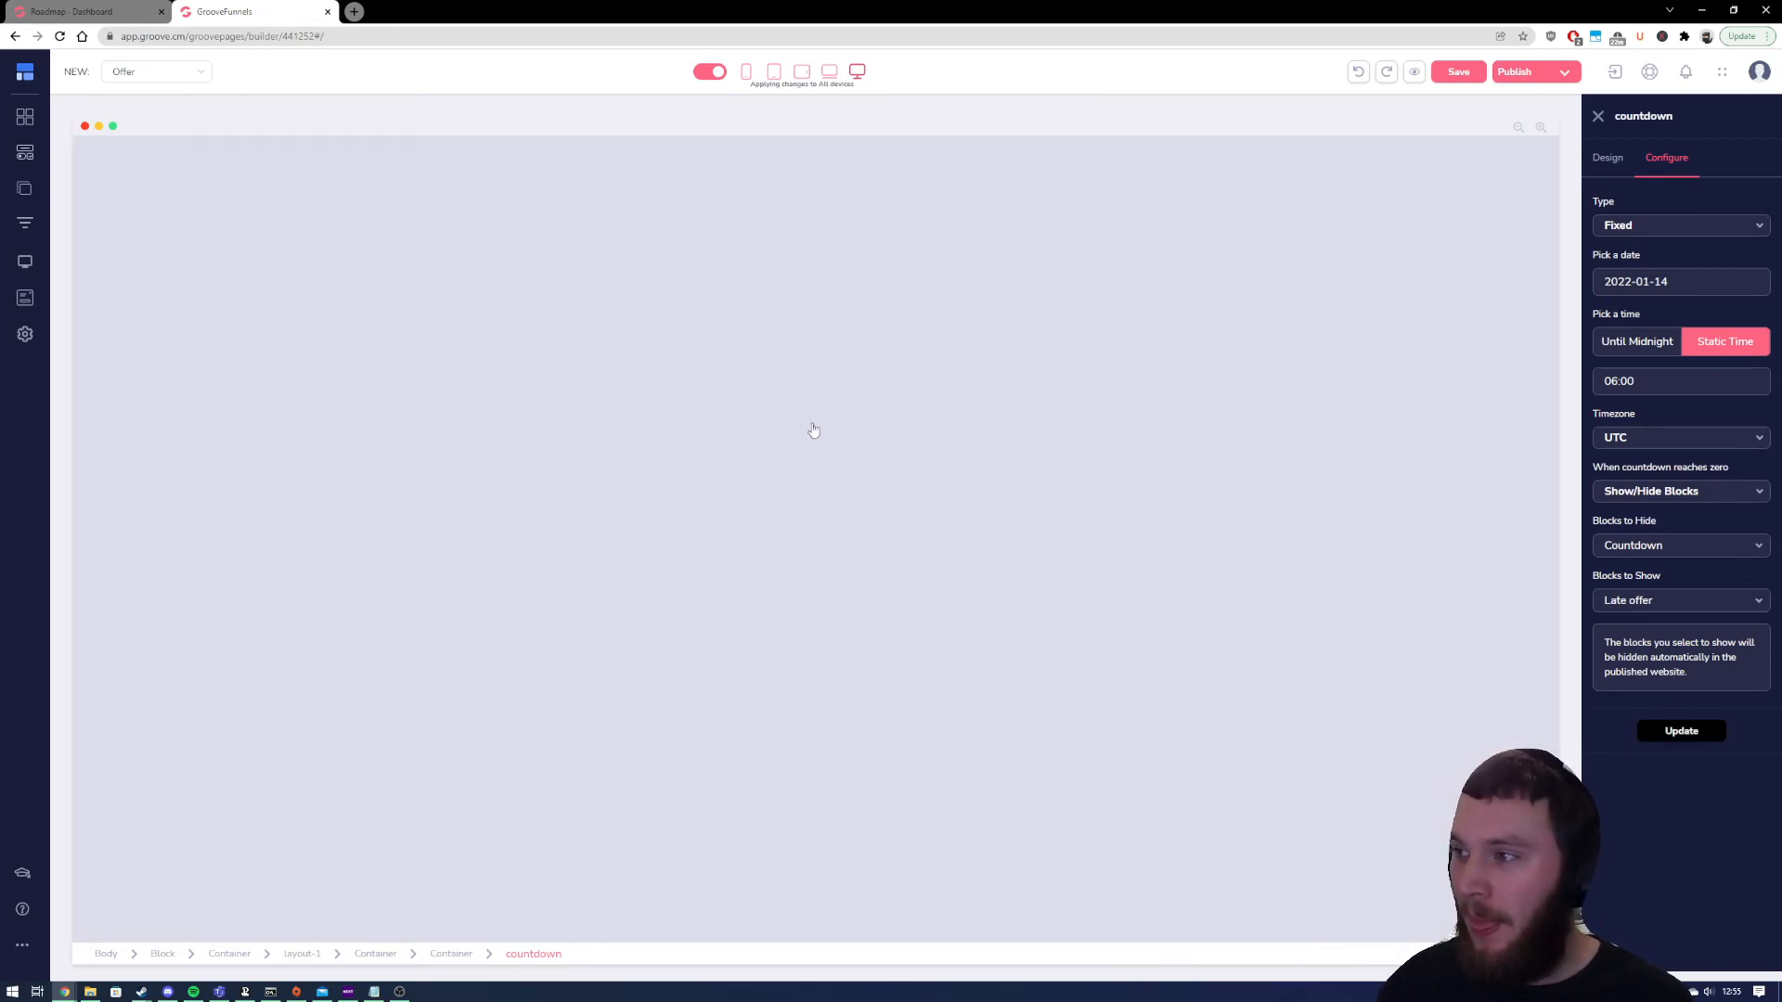